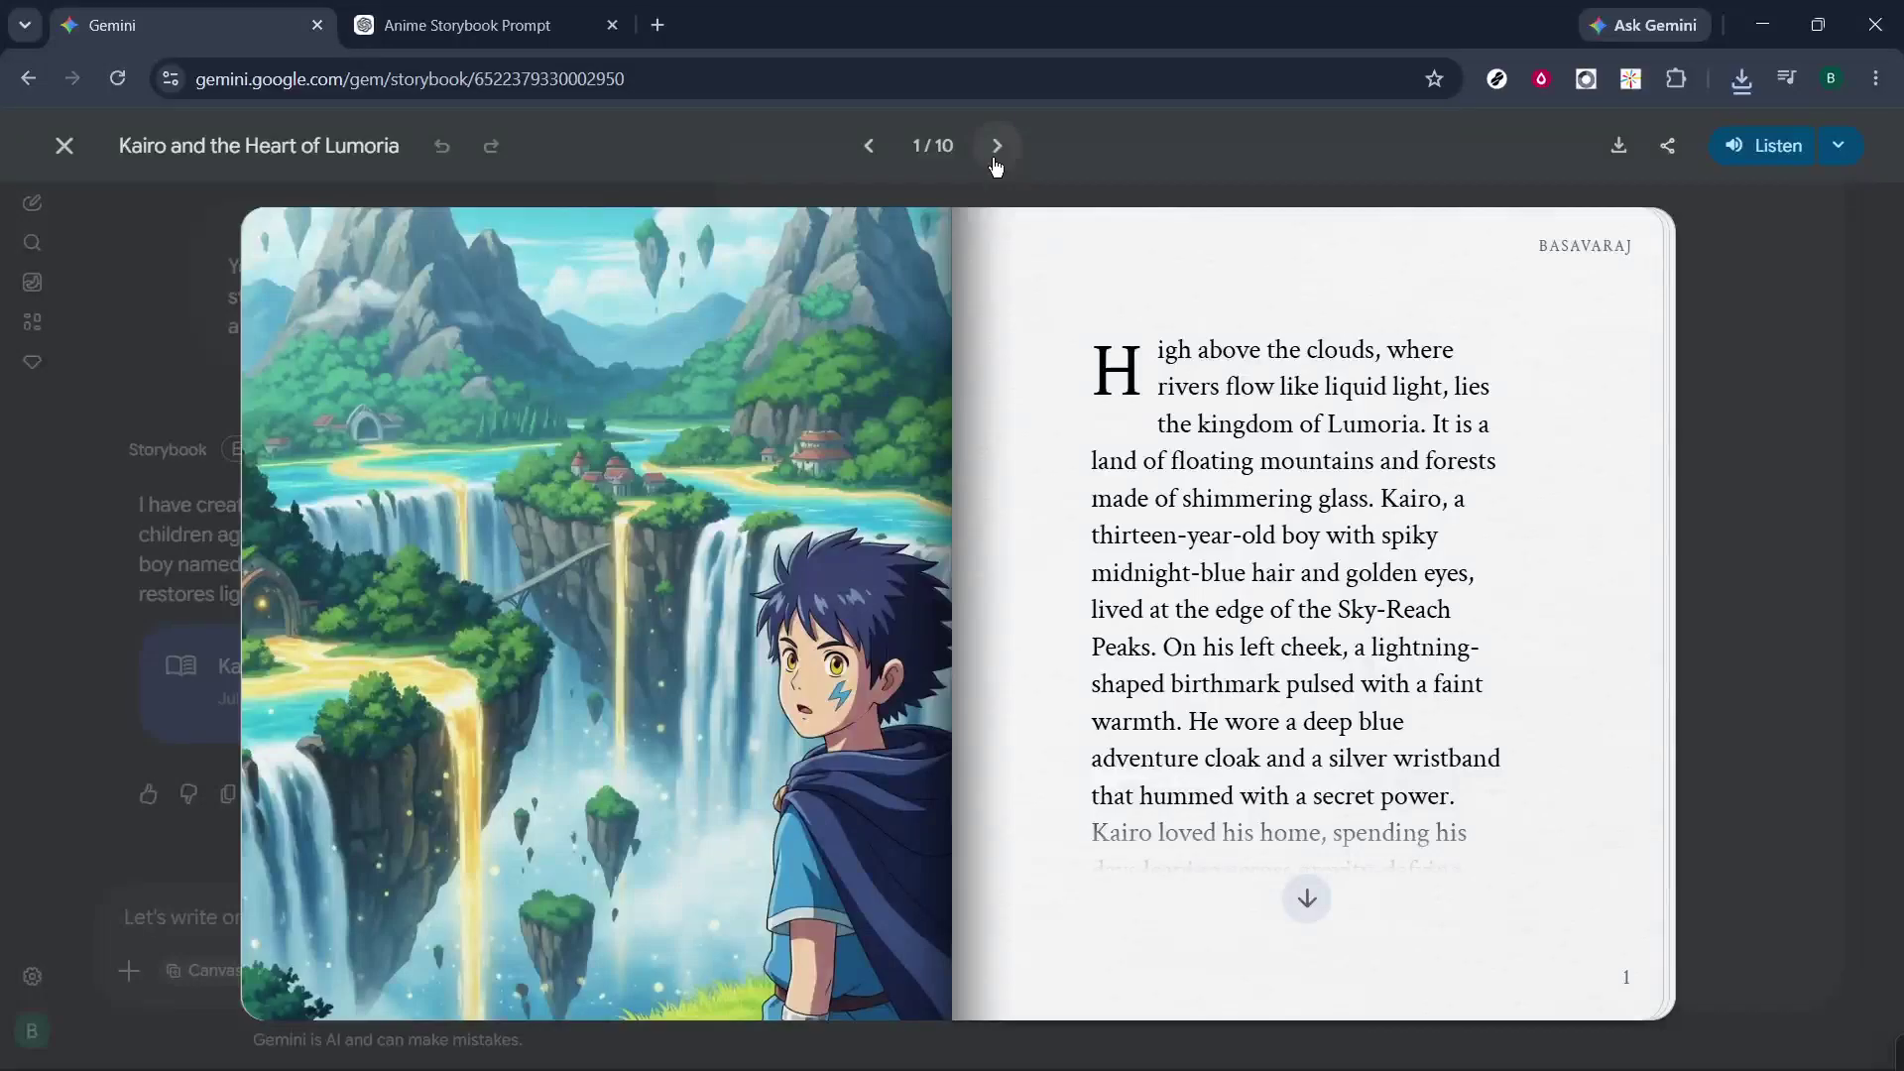
- Page through the storybook Kairo and the Heart of Lumoria from page 1 to page 10, then exit the full-screen view
{"action": "left_click", "coordinate": [996, 149]}
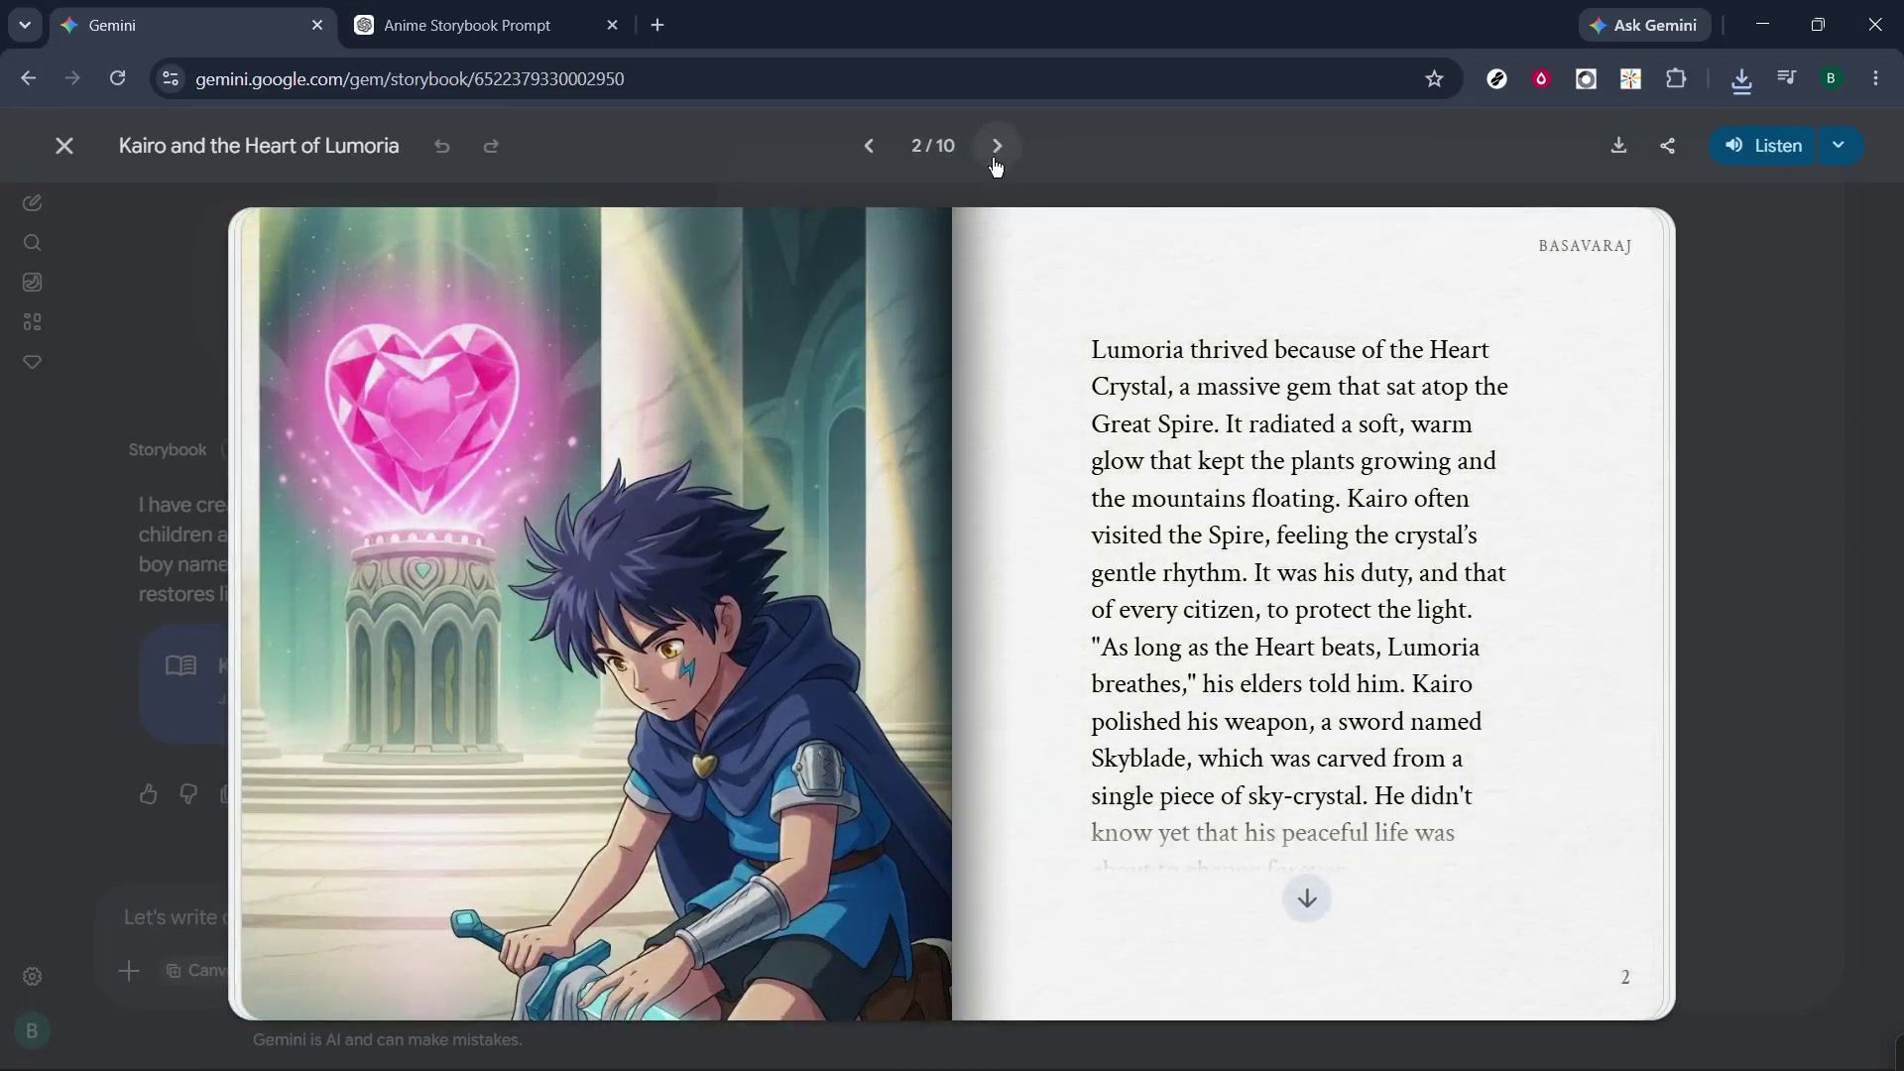
{"action": "left_click", "coordinate": [996, 158]}
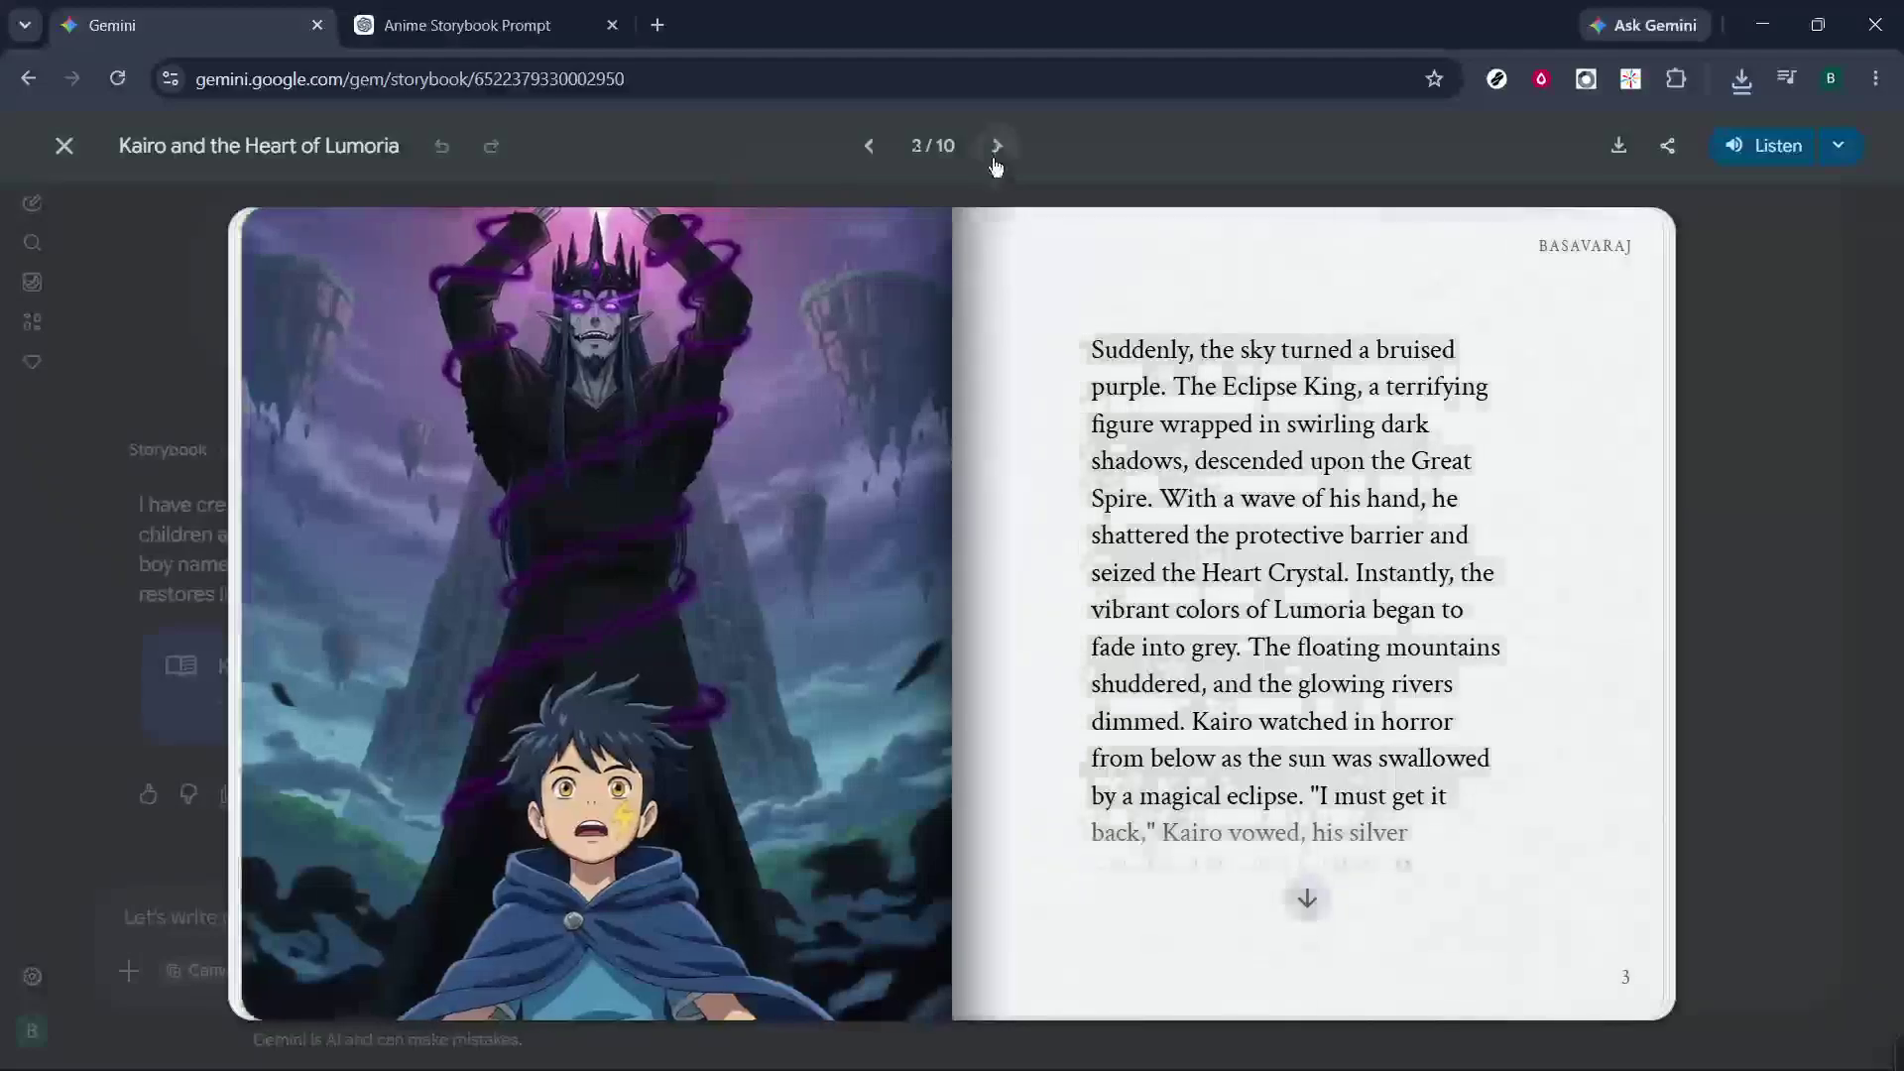
{"action": "left_click", "coordinate": [996, 158]}
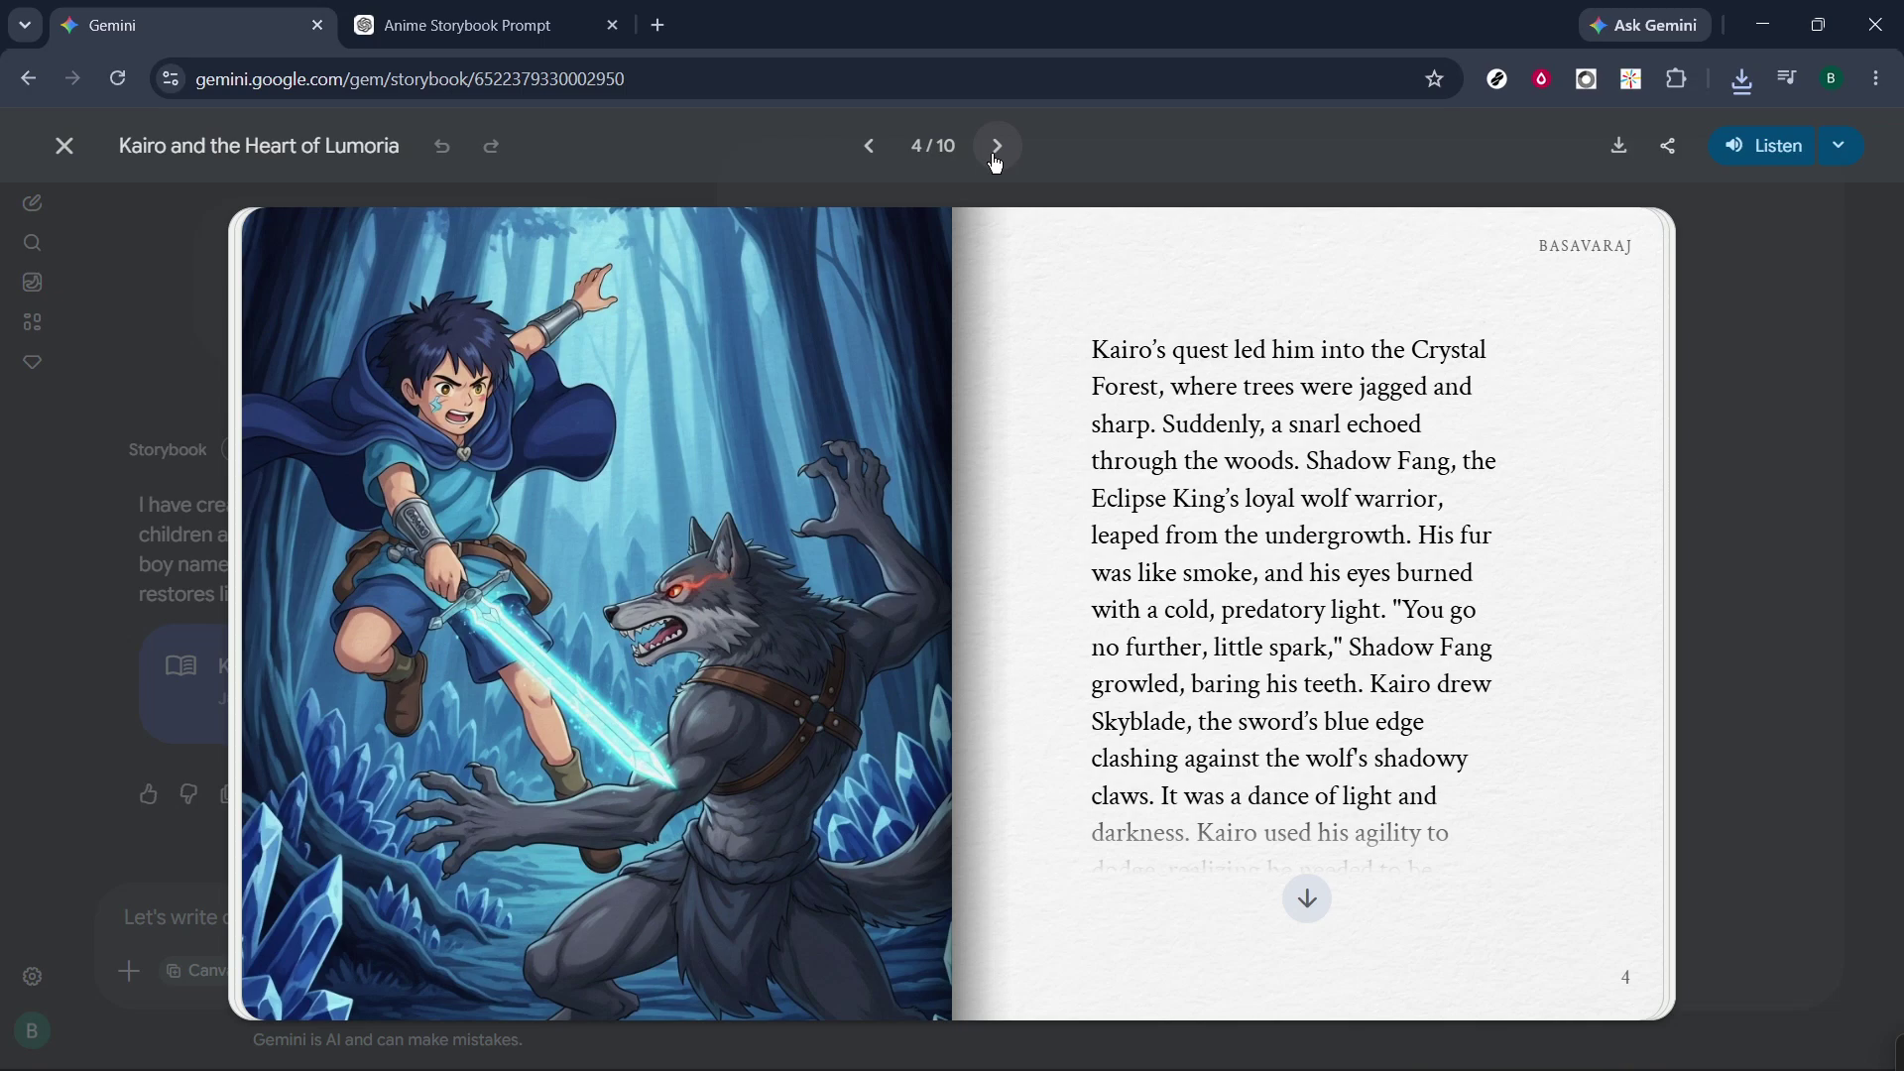
{"action": "left_click", "coordinate": [996, 159]}
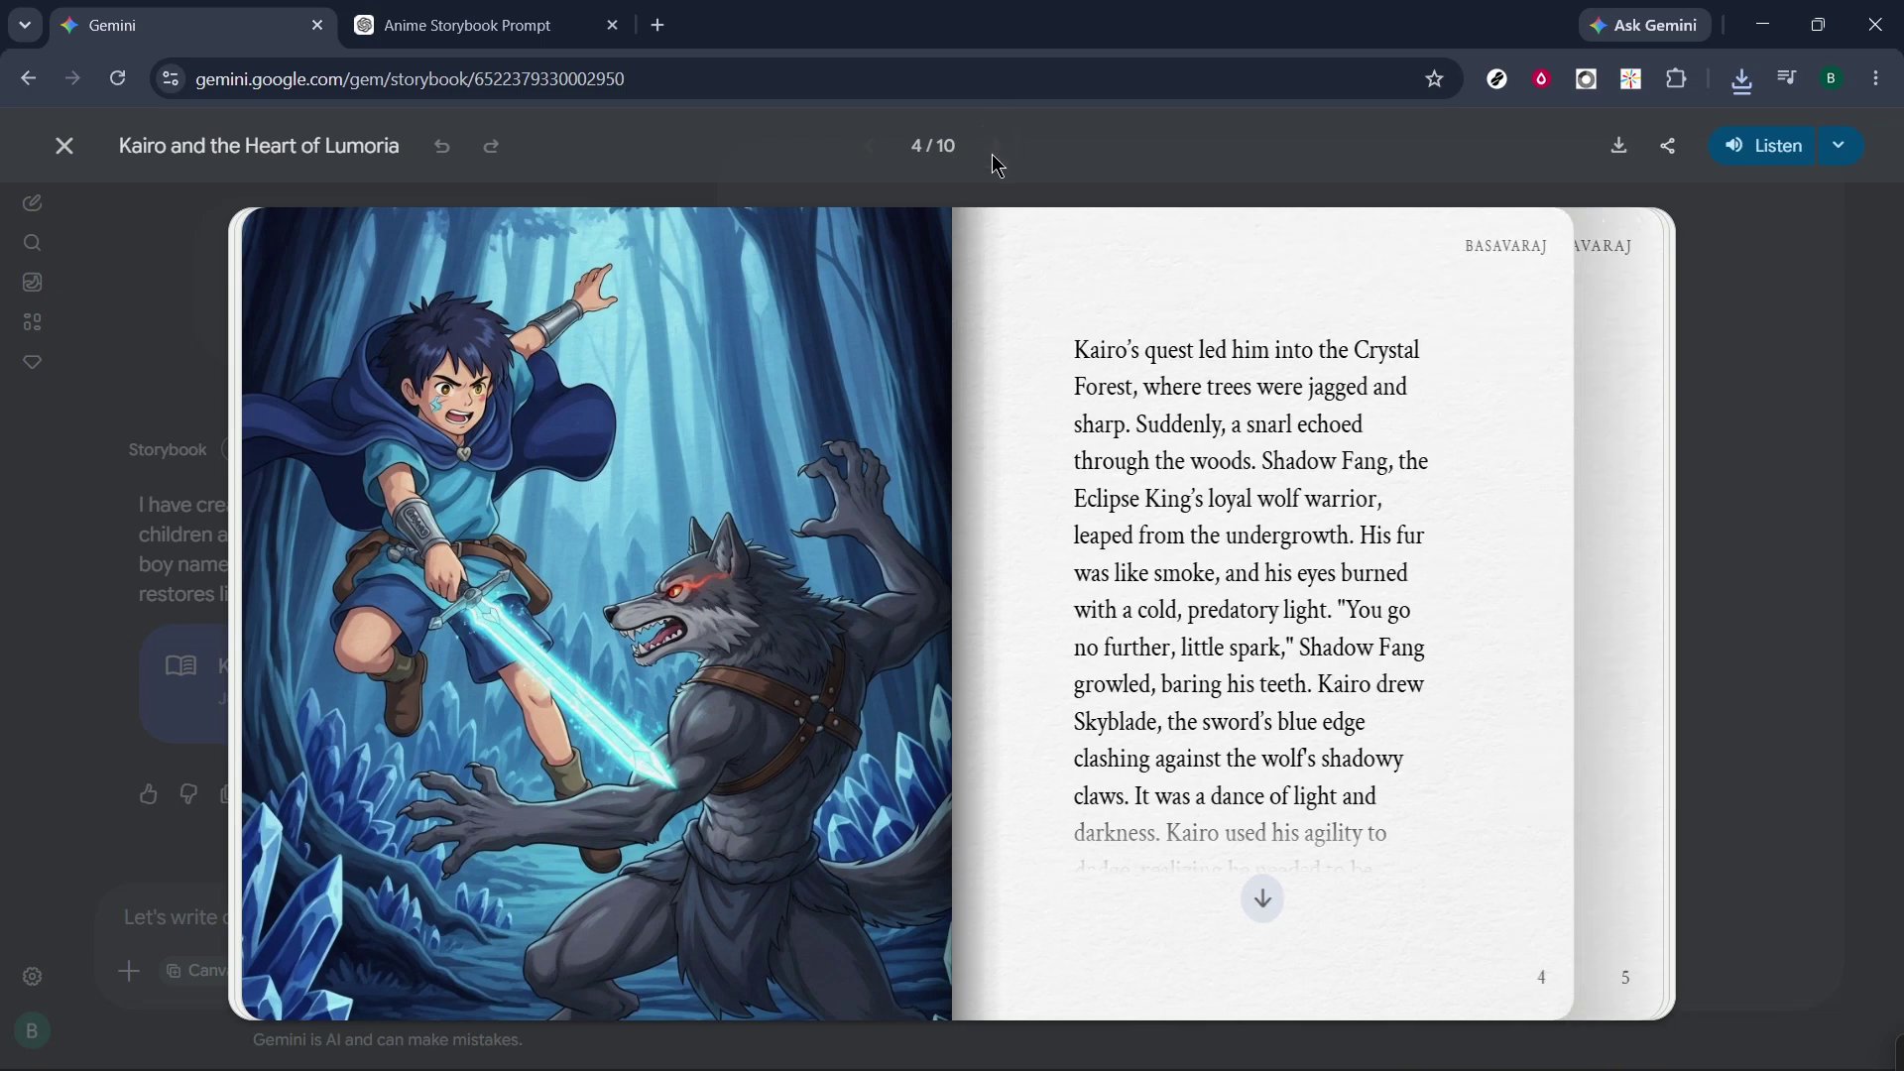
{"action": "scroll", "coordinate": [1210, 551], "scroll_direction": "down", "scroll_amount": 2}
{"action": "scroll", "coordinate": [1211, 551], "scroll_direction": "up", "scroll_amount": 2}
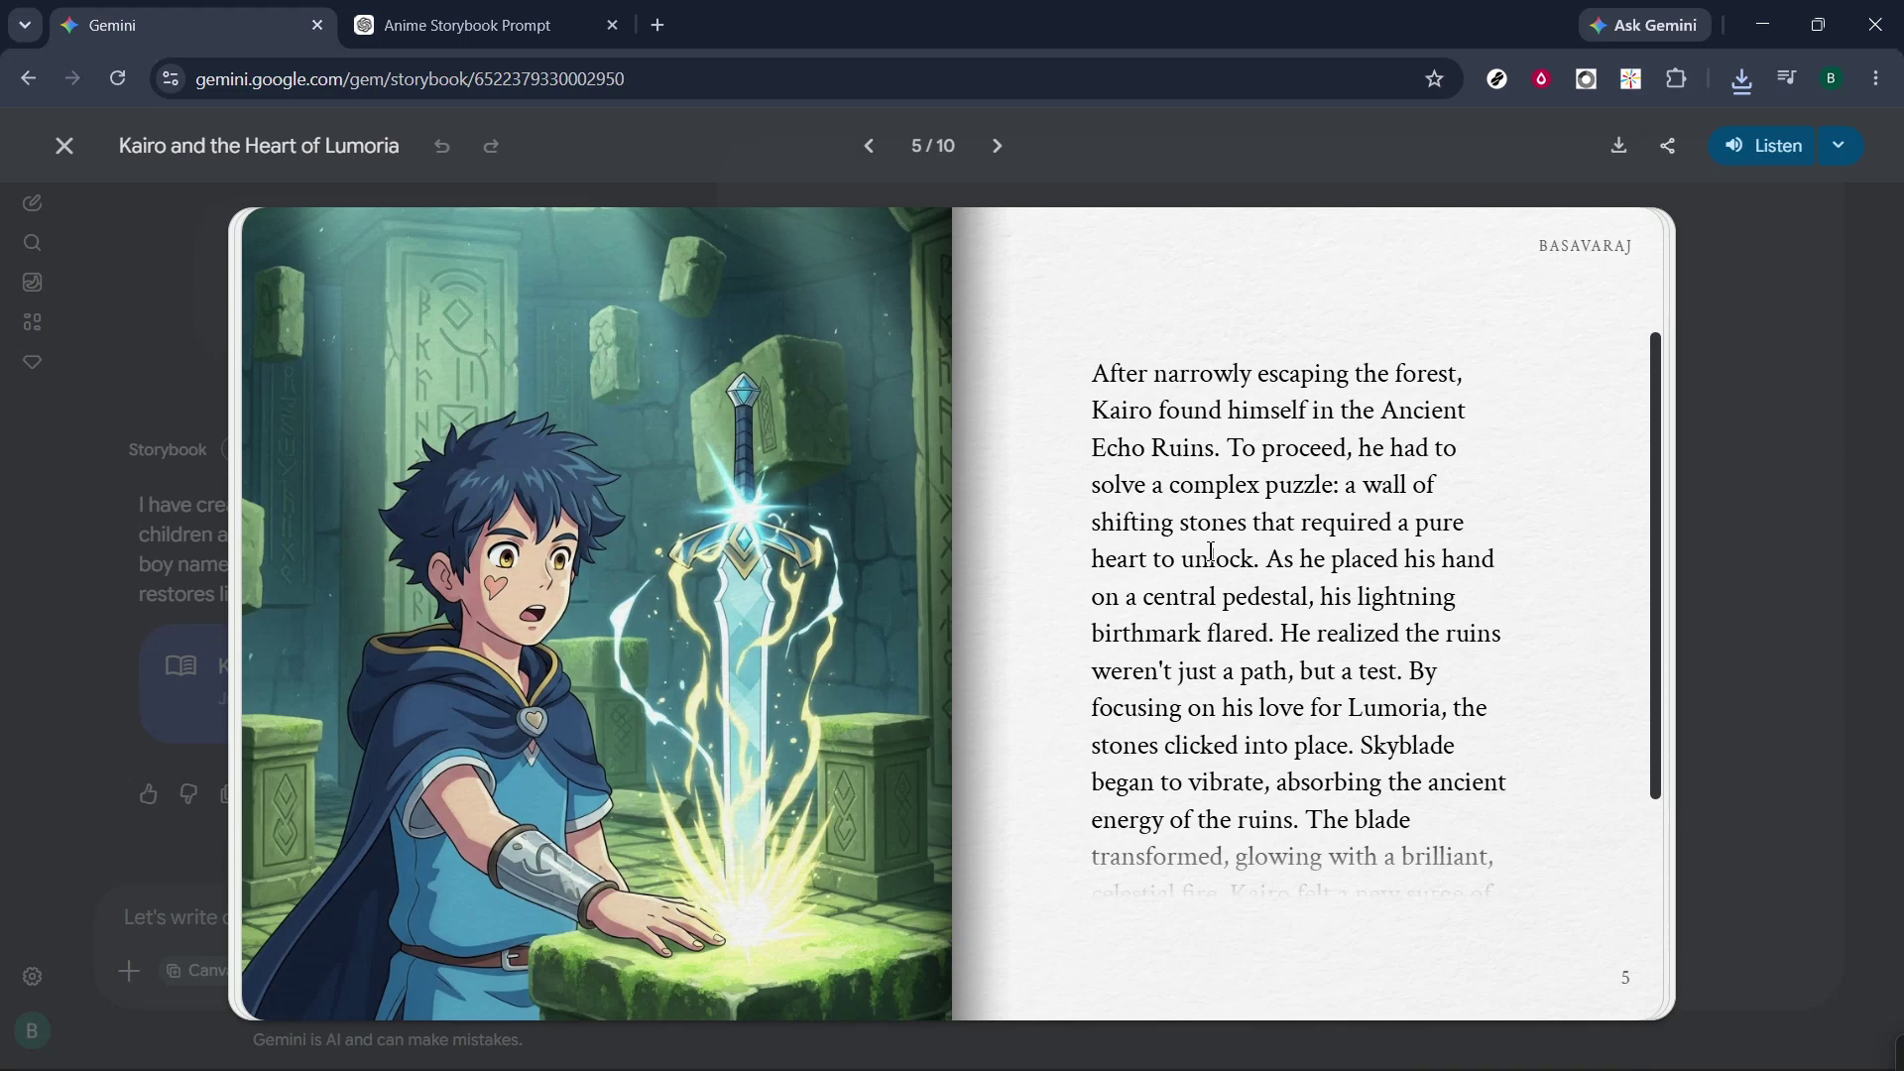
{"action": "left_click", "coordinate": [982, 147]}
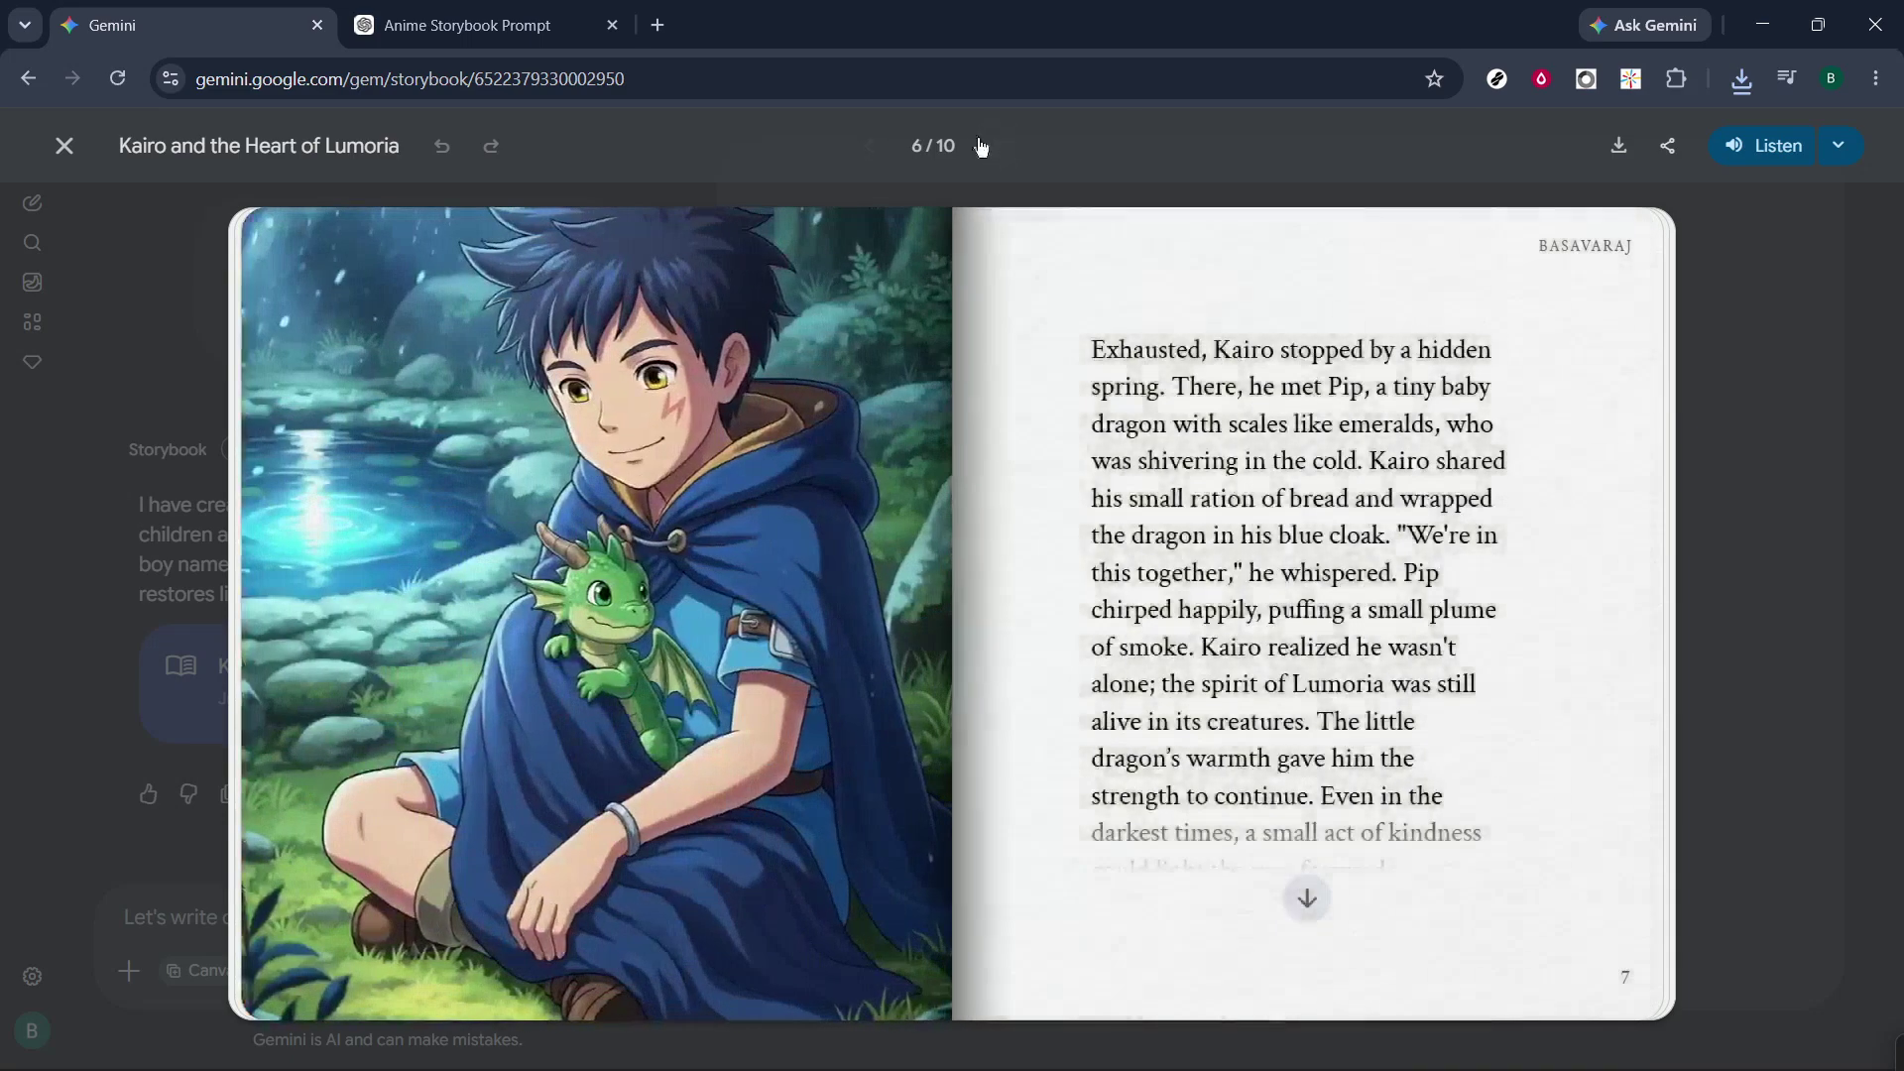
{"action": "left_click", "coordinate": [982, 147]}
{"action": "scroll", "coordinate": [1210, 458], "scroll_direction": "down", "scroll_amount": 2}
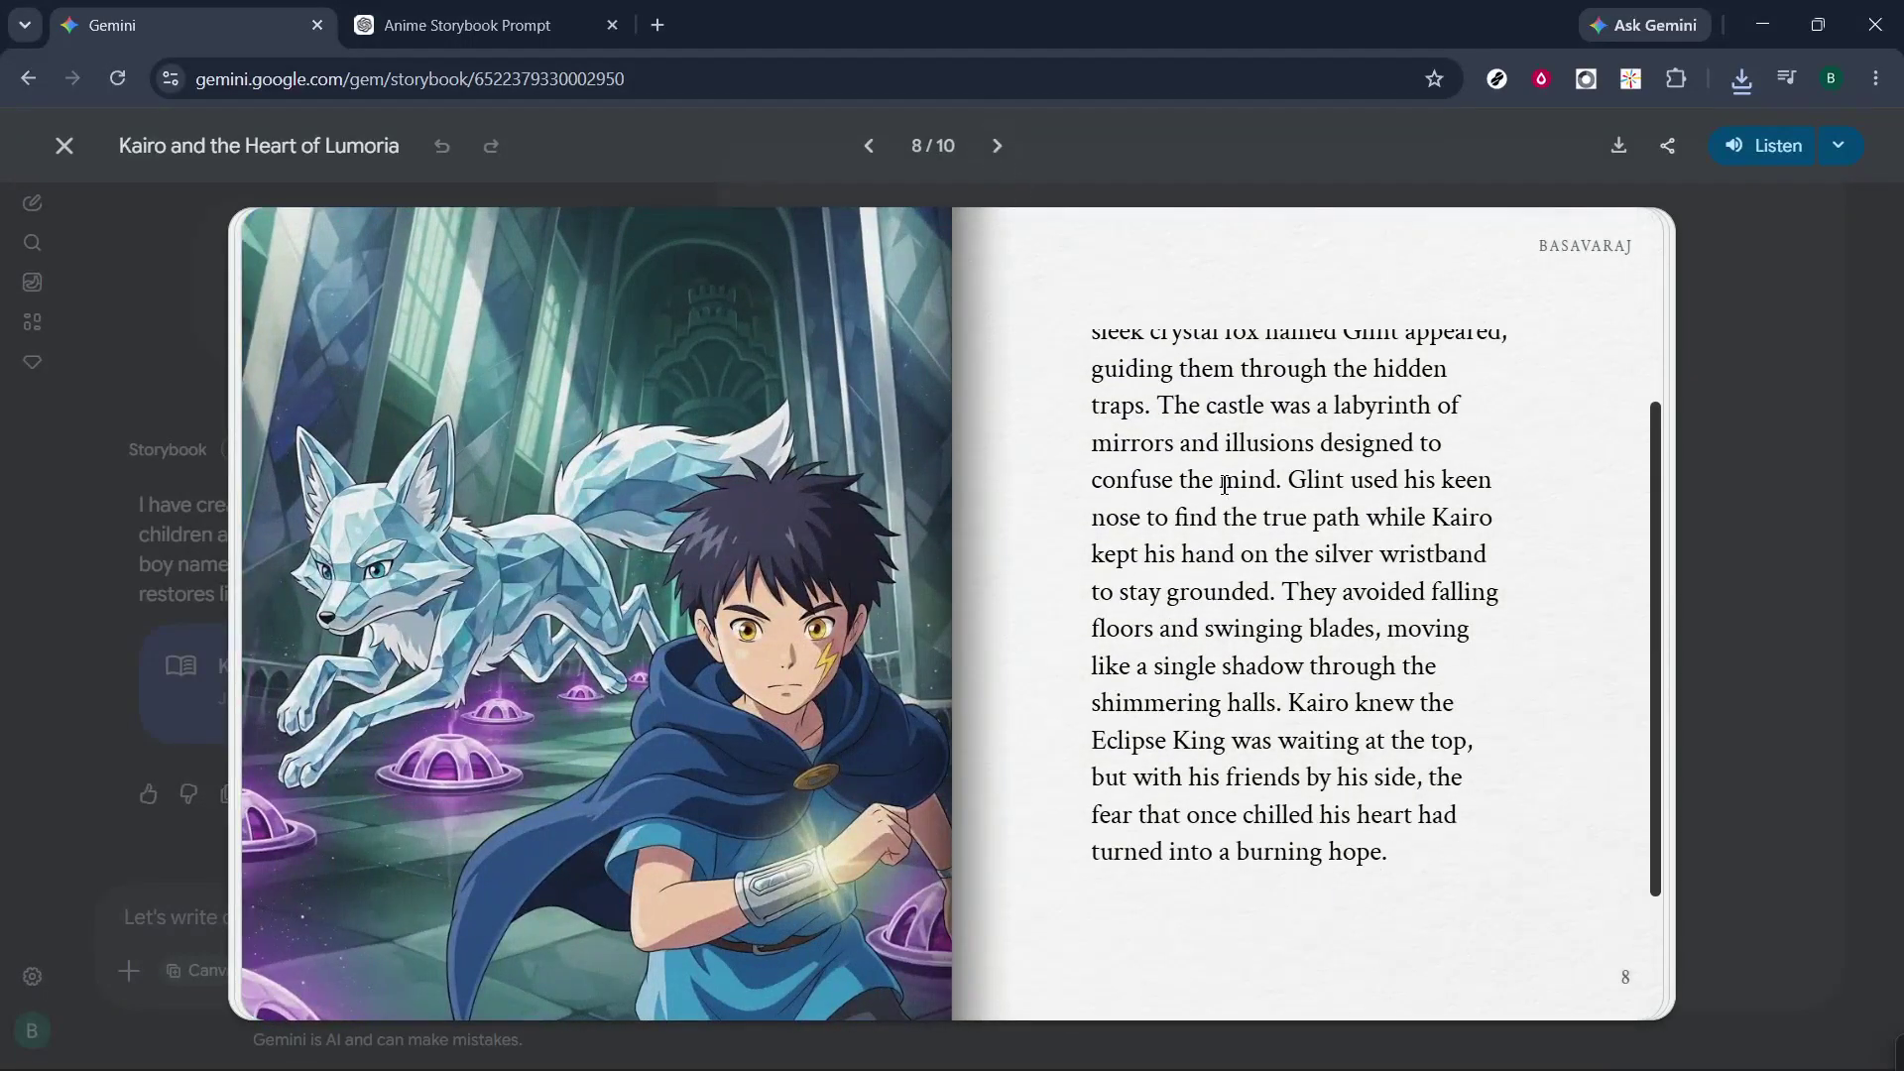
{"action": "scroll", "coordinate": [1210, 459], "scroll_direction": "up", "scroll_amount": 2}
{"action": "left_click", "coordinate": [1000, 147]}
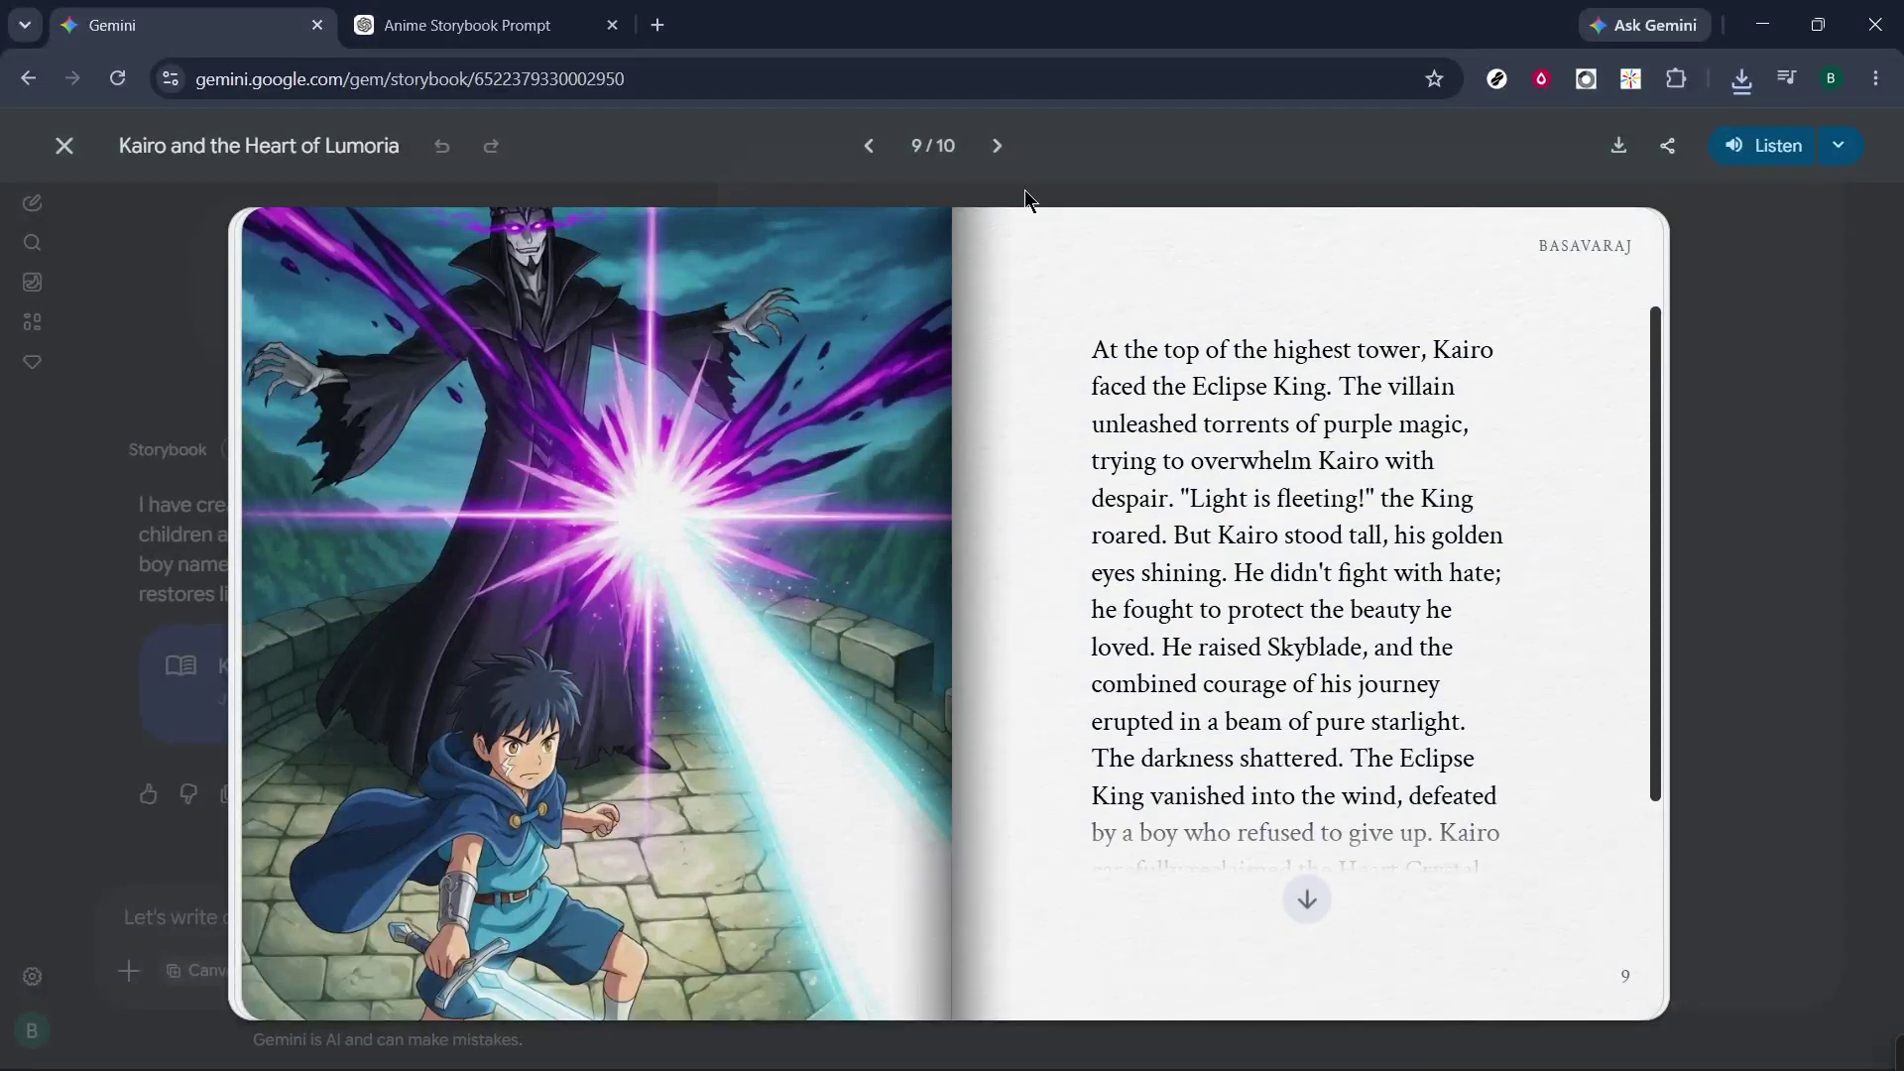
{"action": "left_click", "coordinate": [998, 147]}
{"action": "scroll", "coordinate": [1112, 366], "scroll_direction": "down", "scroll_amount": 1}
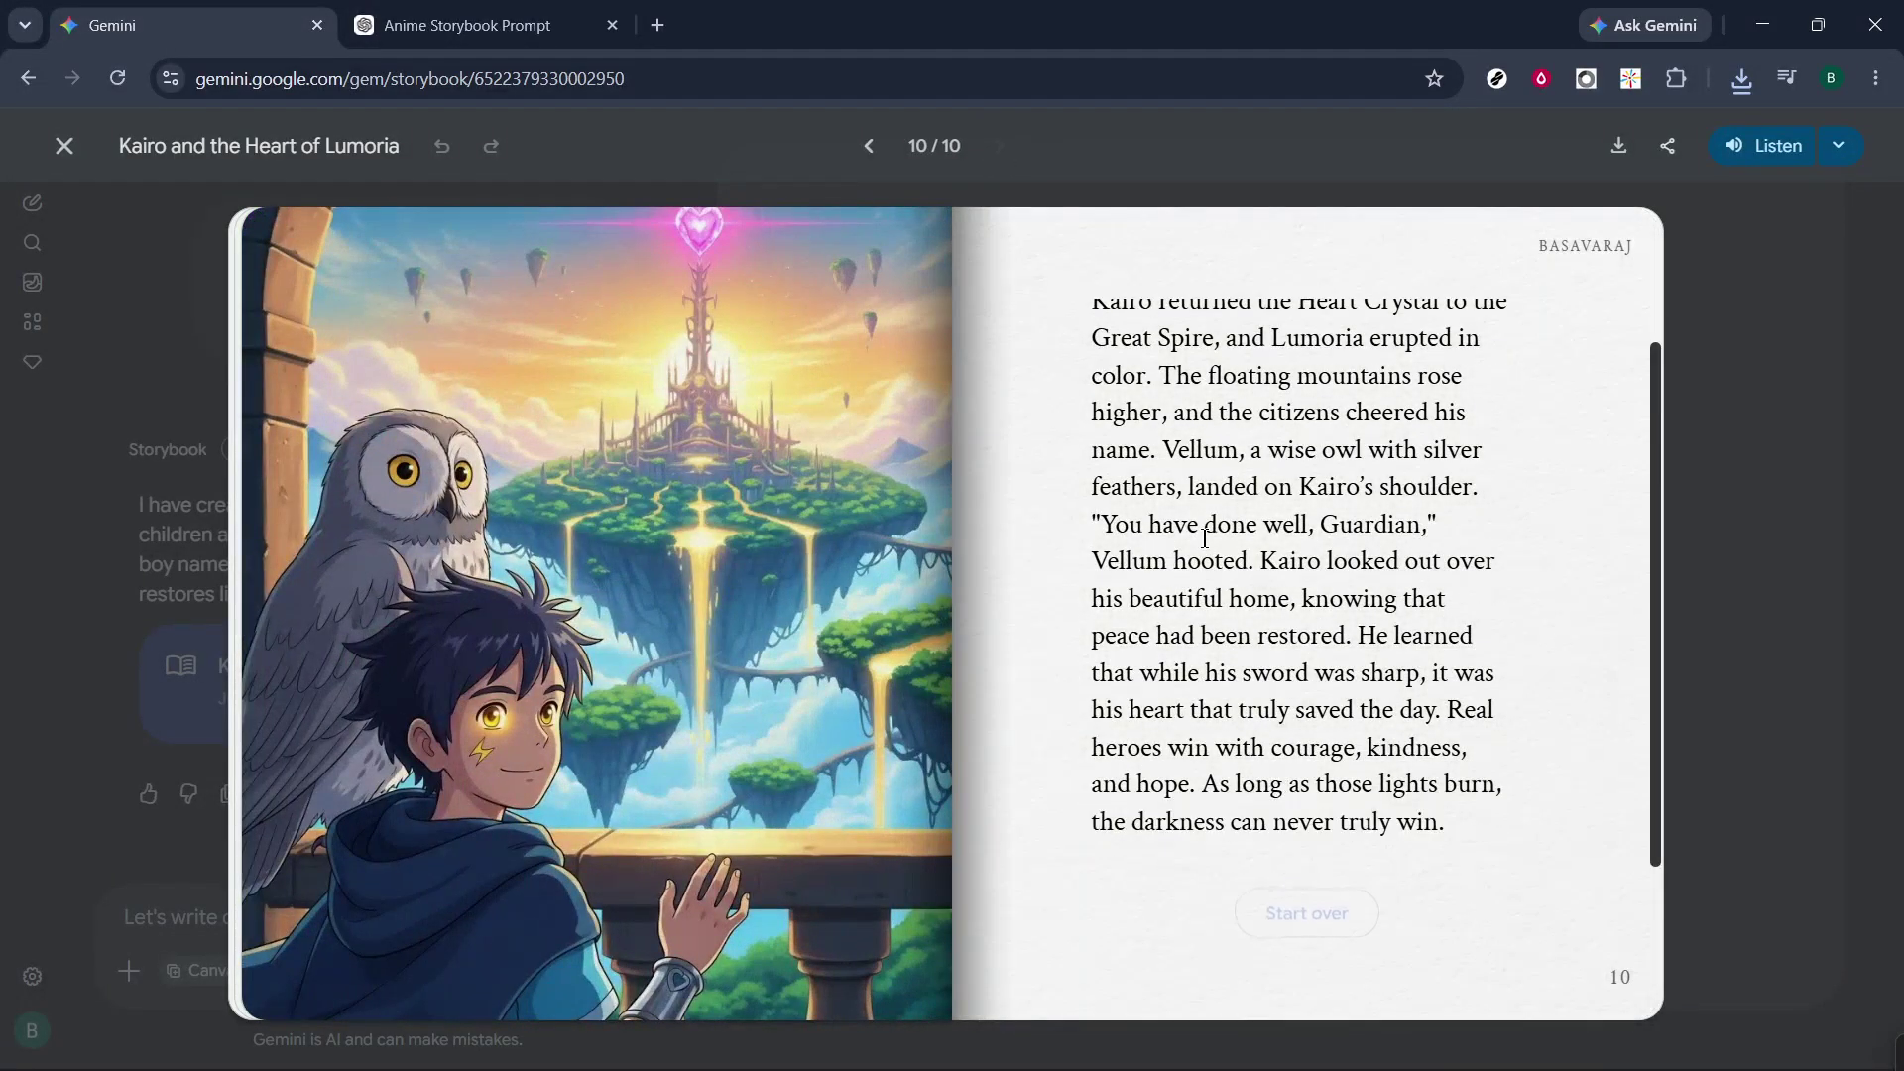
{"action": "scroll", "coordinate": [1111, 366], "scroll_direction": "up", "scroll_amount": 1}
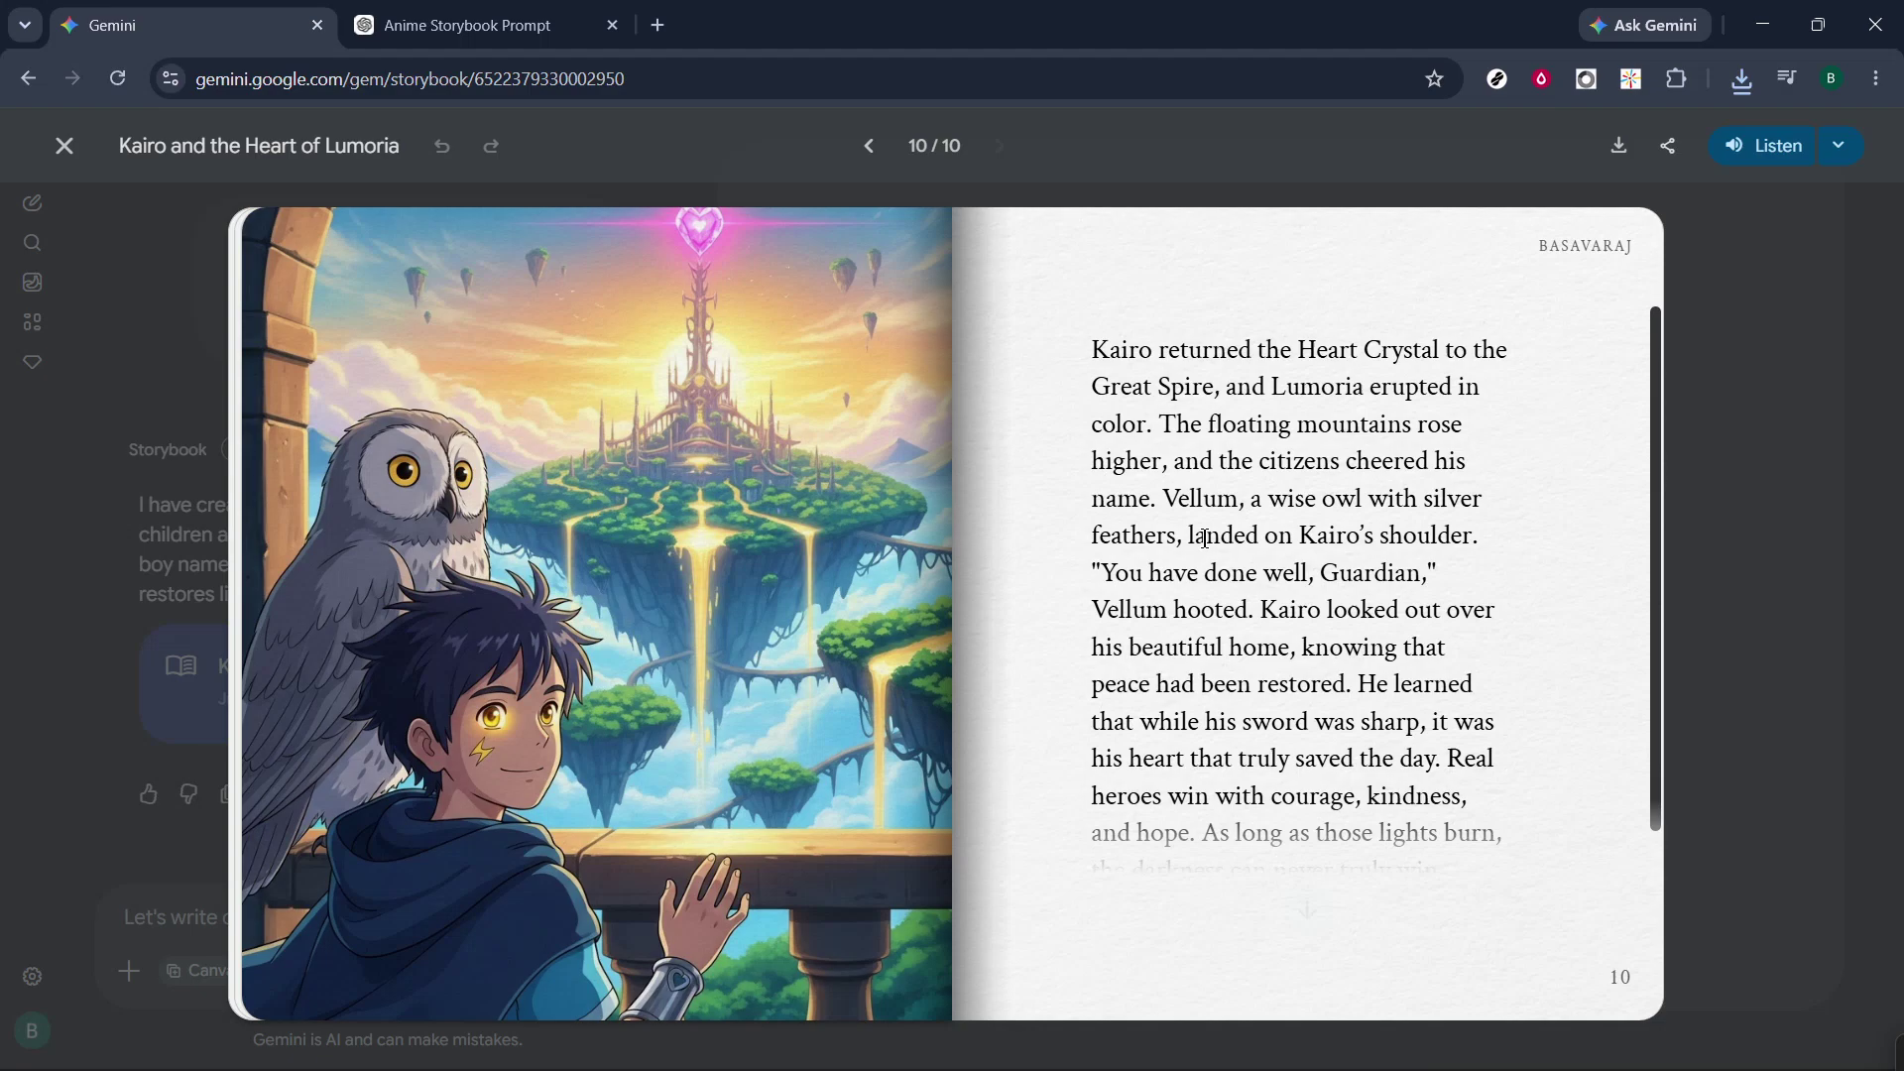
{"action": "left_click", "coordinate": [64, 146]}
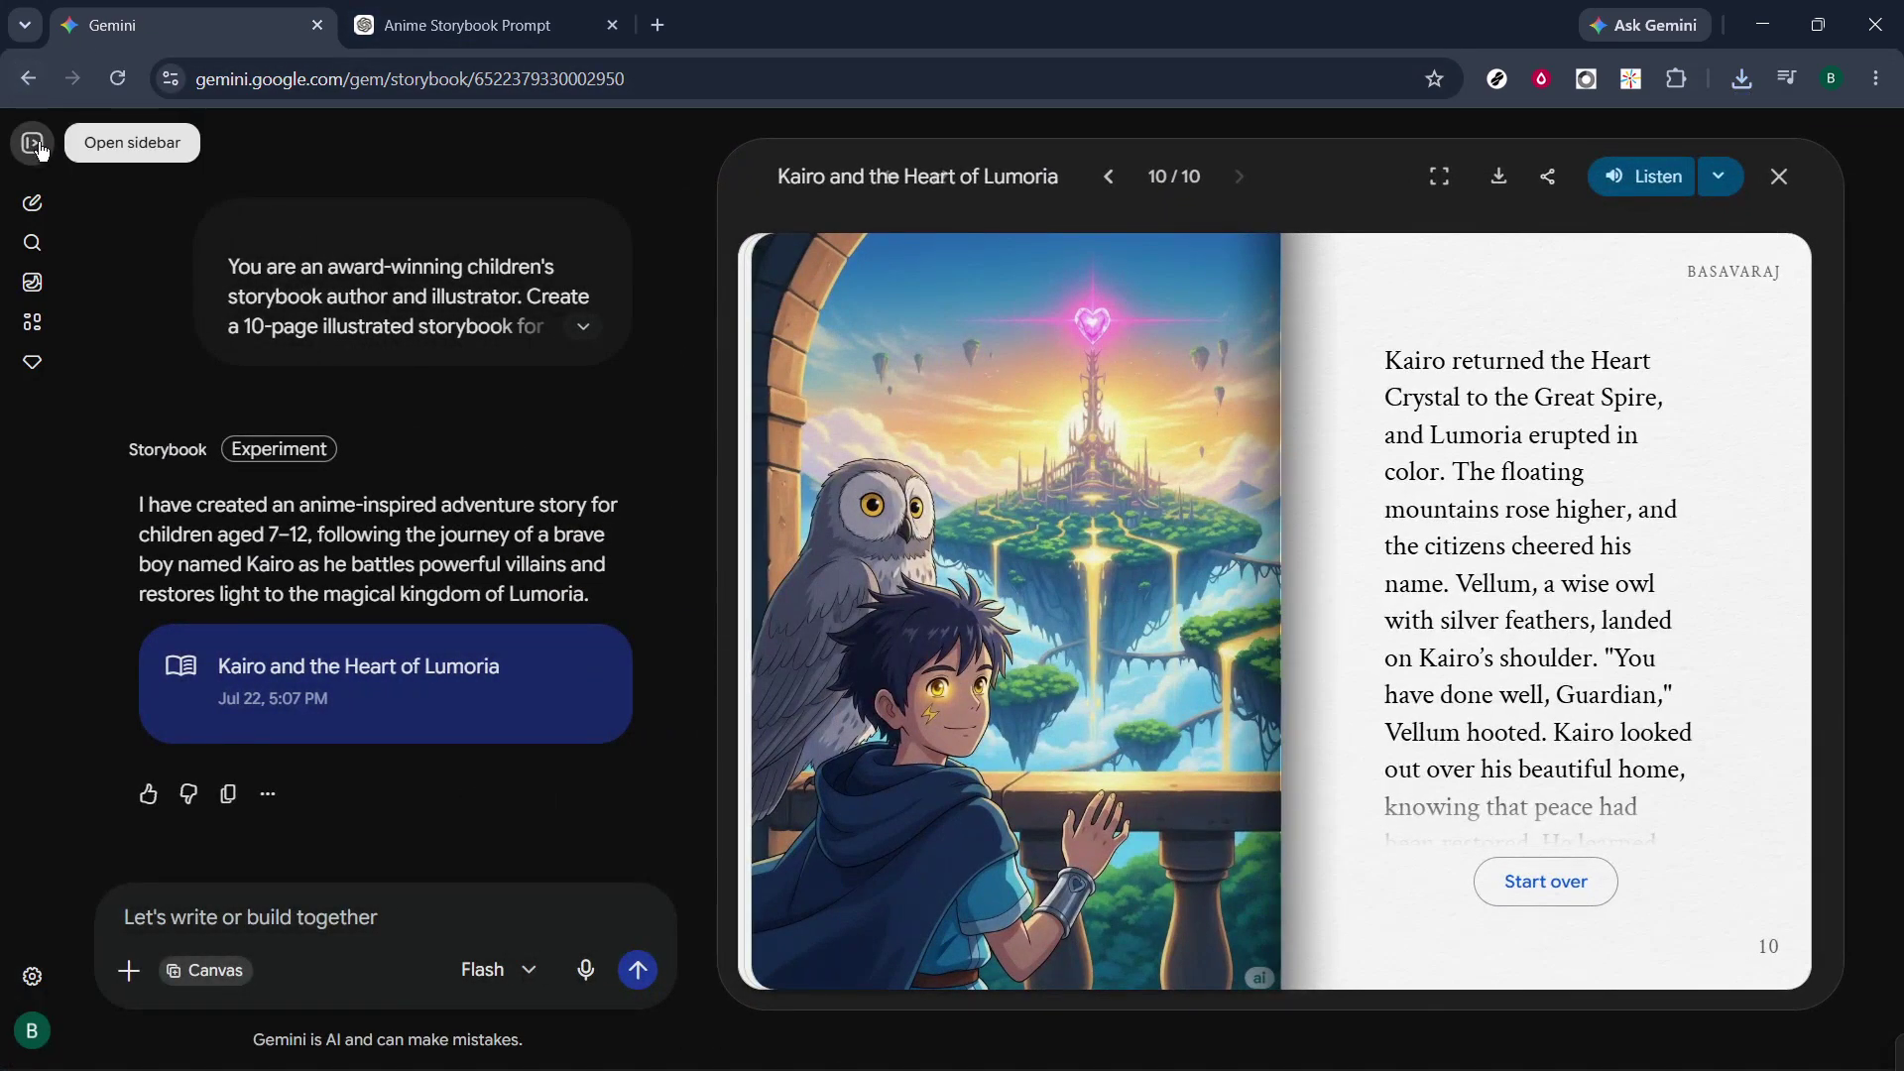
- Go to the Gems page and open the premade Storybook gem from the Gem manager
{"action": "left_click", "coordinate": [36, 146]}
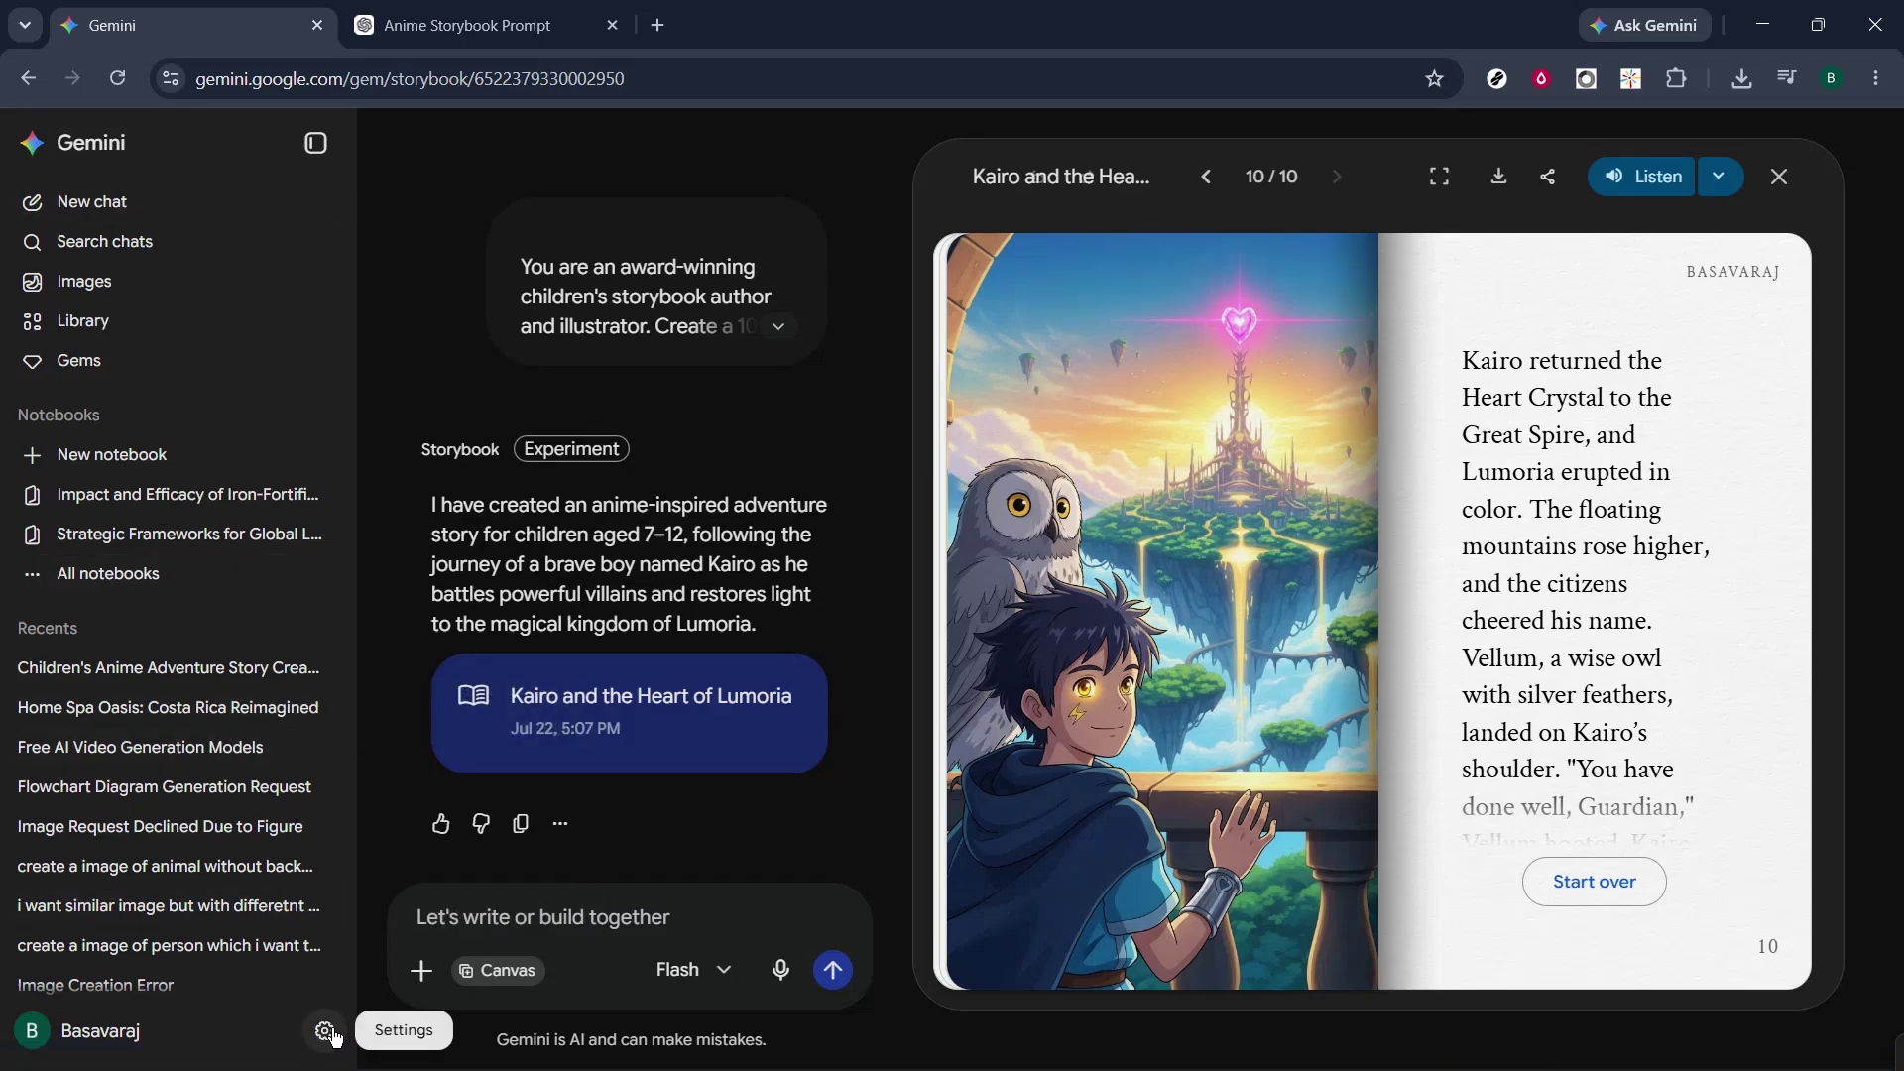
{"action": "left_click", "coordinate": [325, 1033]}
{"action": "left_click", "coordinate": [326, 1033]}
{"action": "left_click", "coordinate": [327, 1033]}
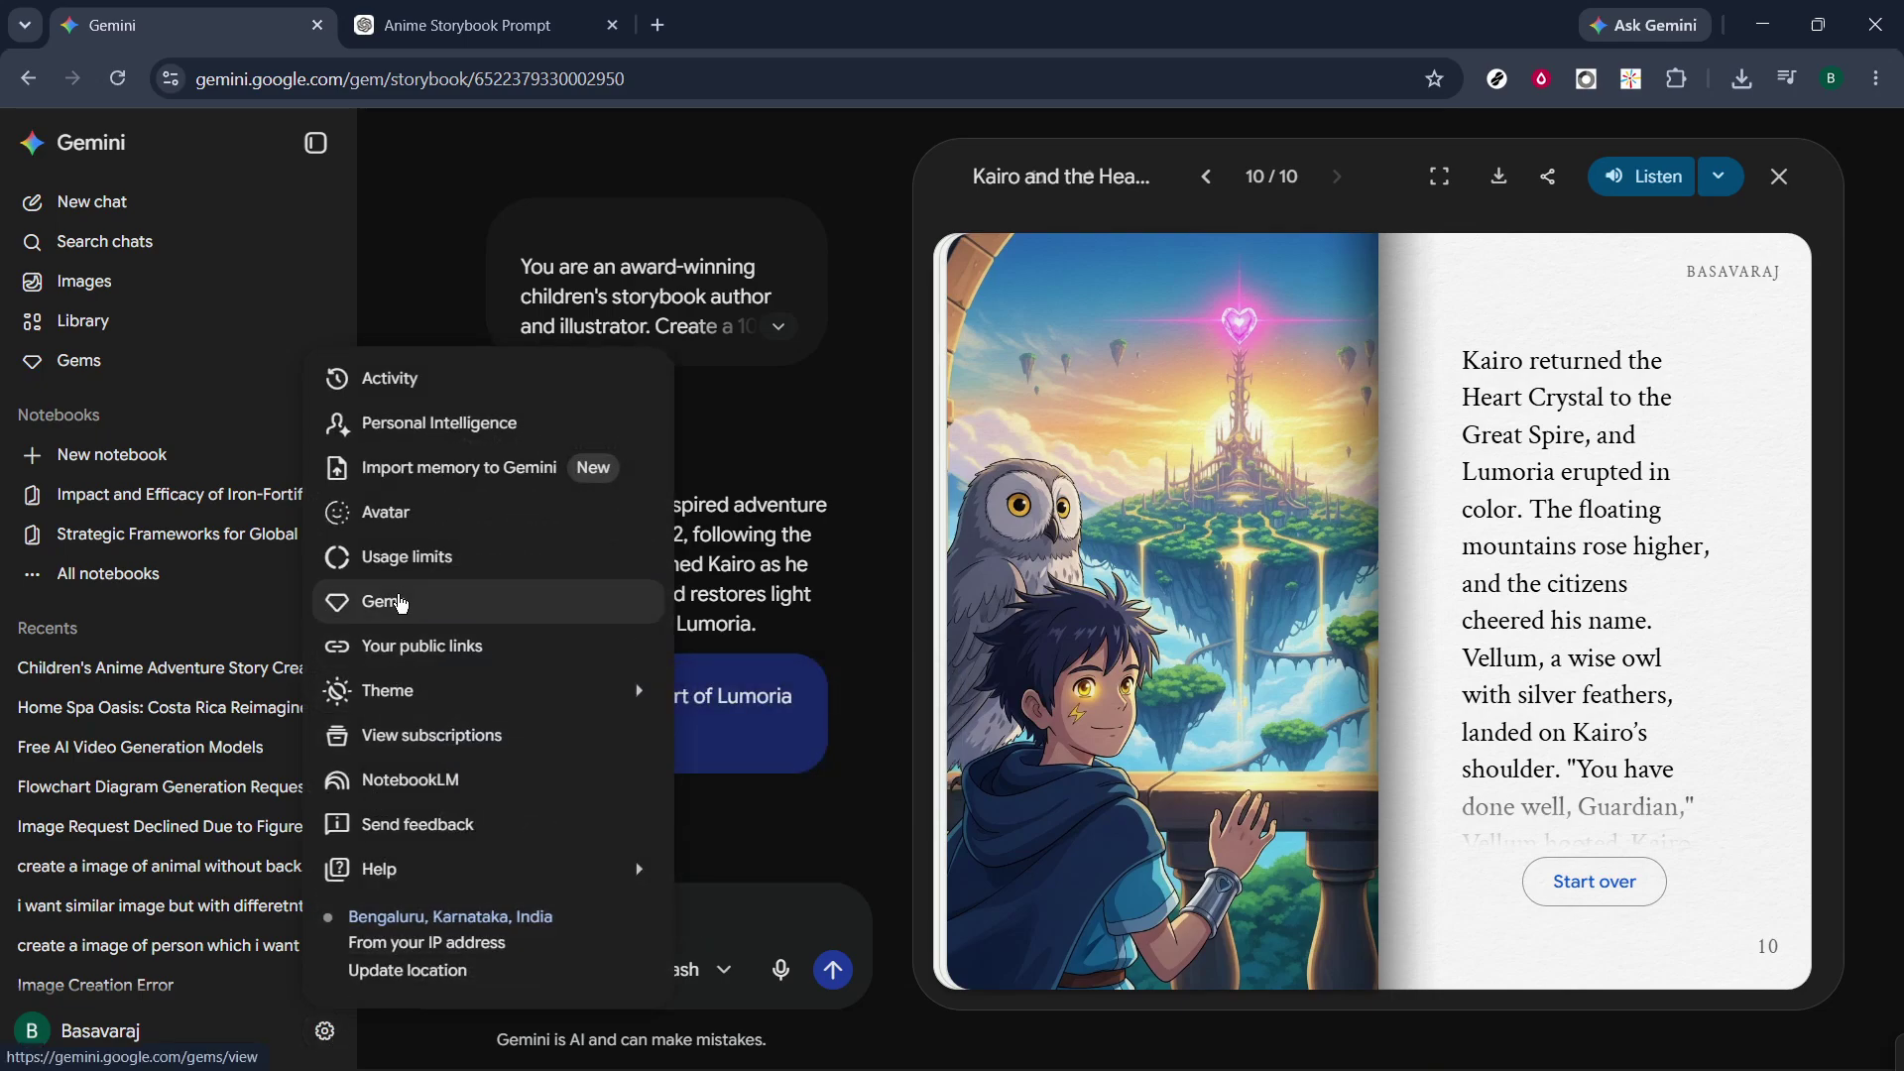
{"action": "left_click", "coordinate": [401, 602]}
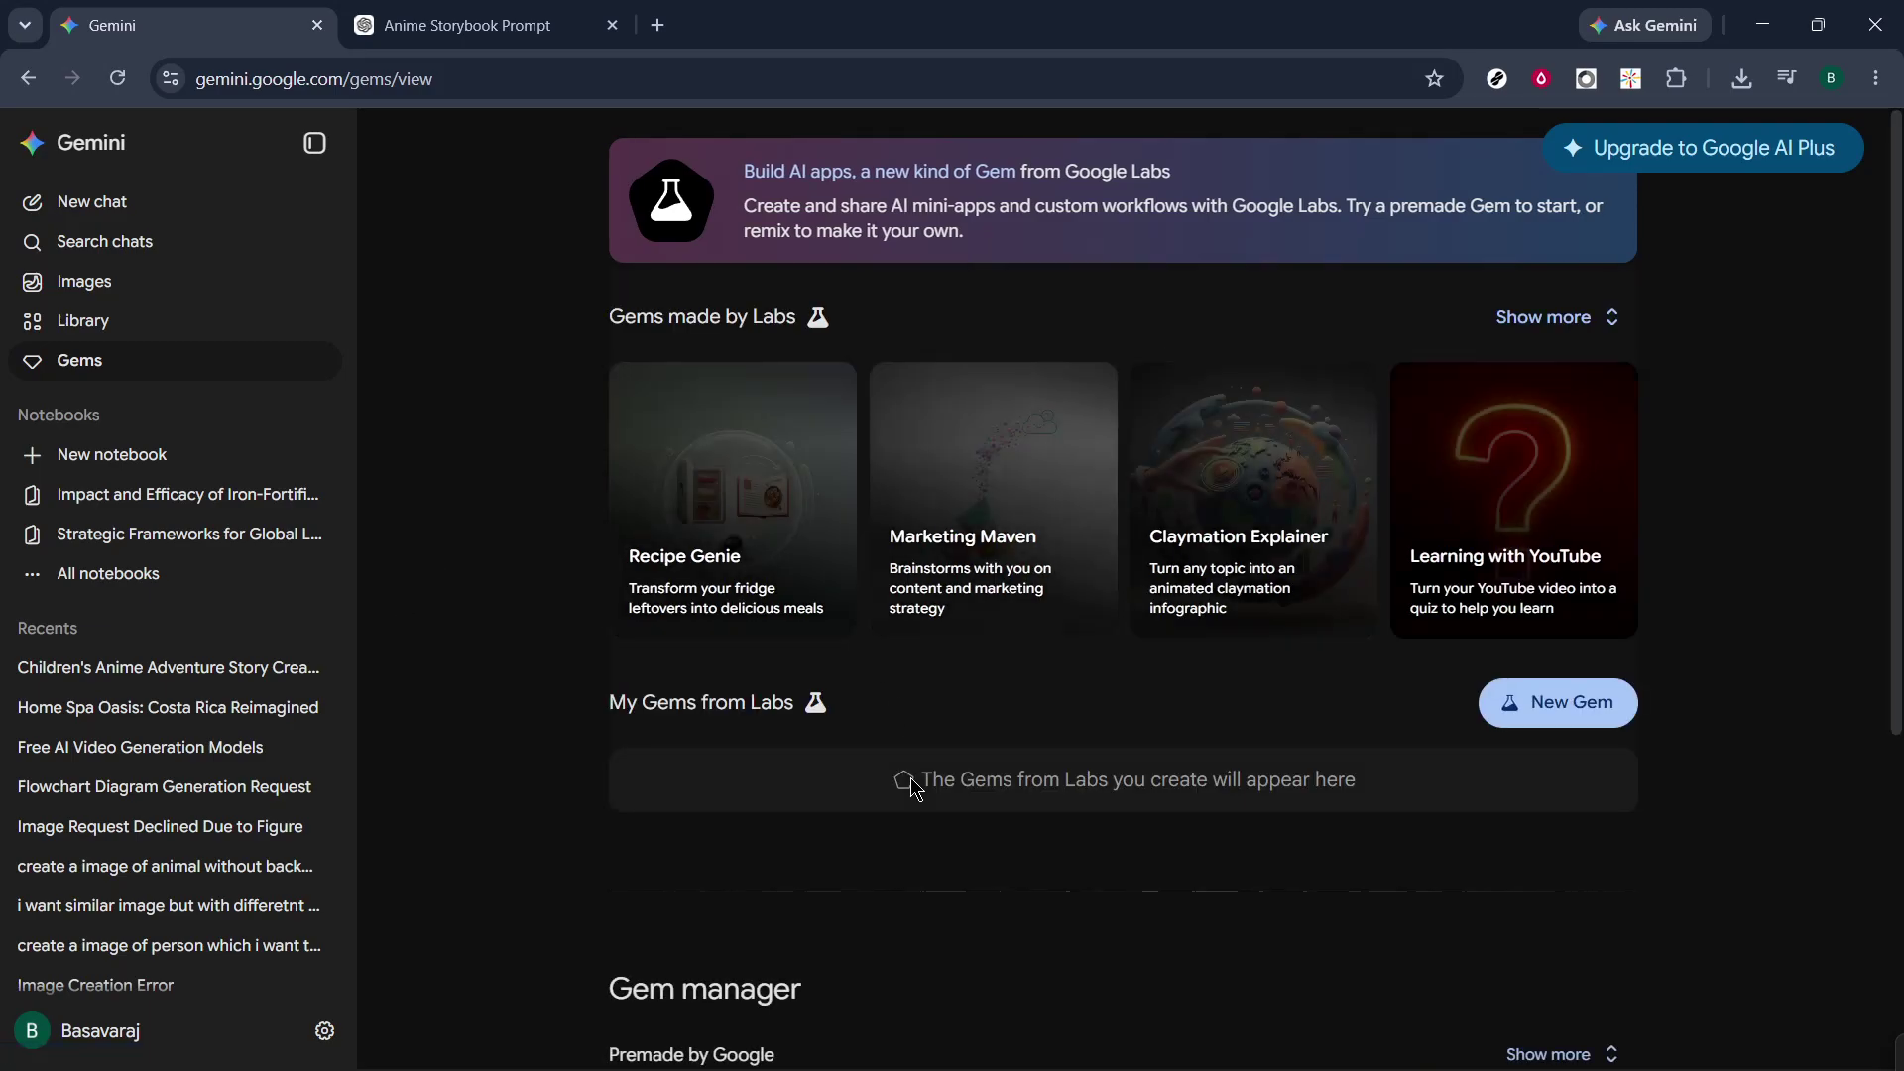
{"action": "scroll", "coordinate": [911, 779], "scroll_direction": "down", "scroll_amount": 5}
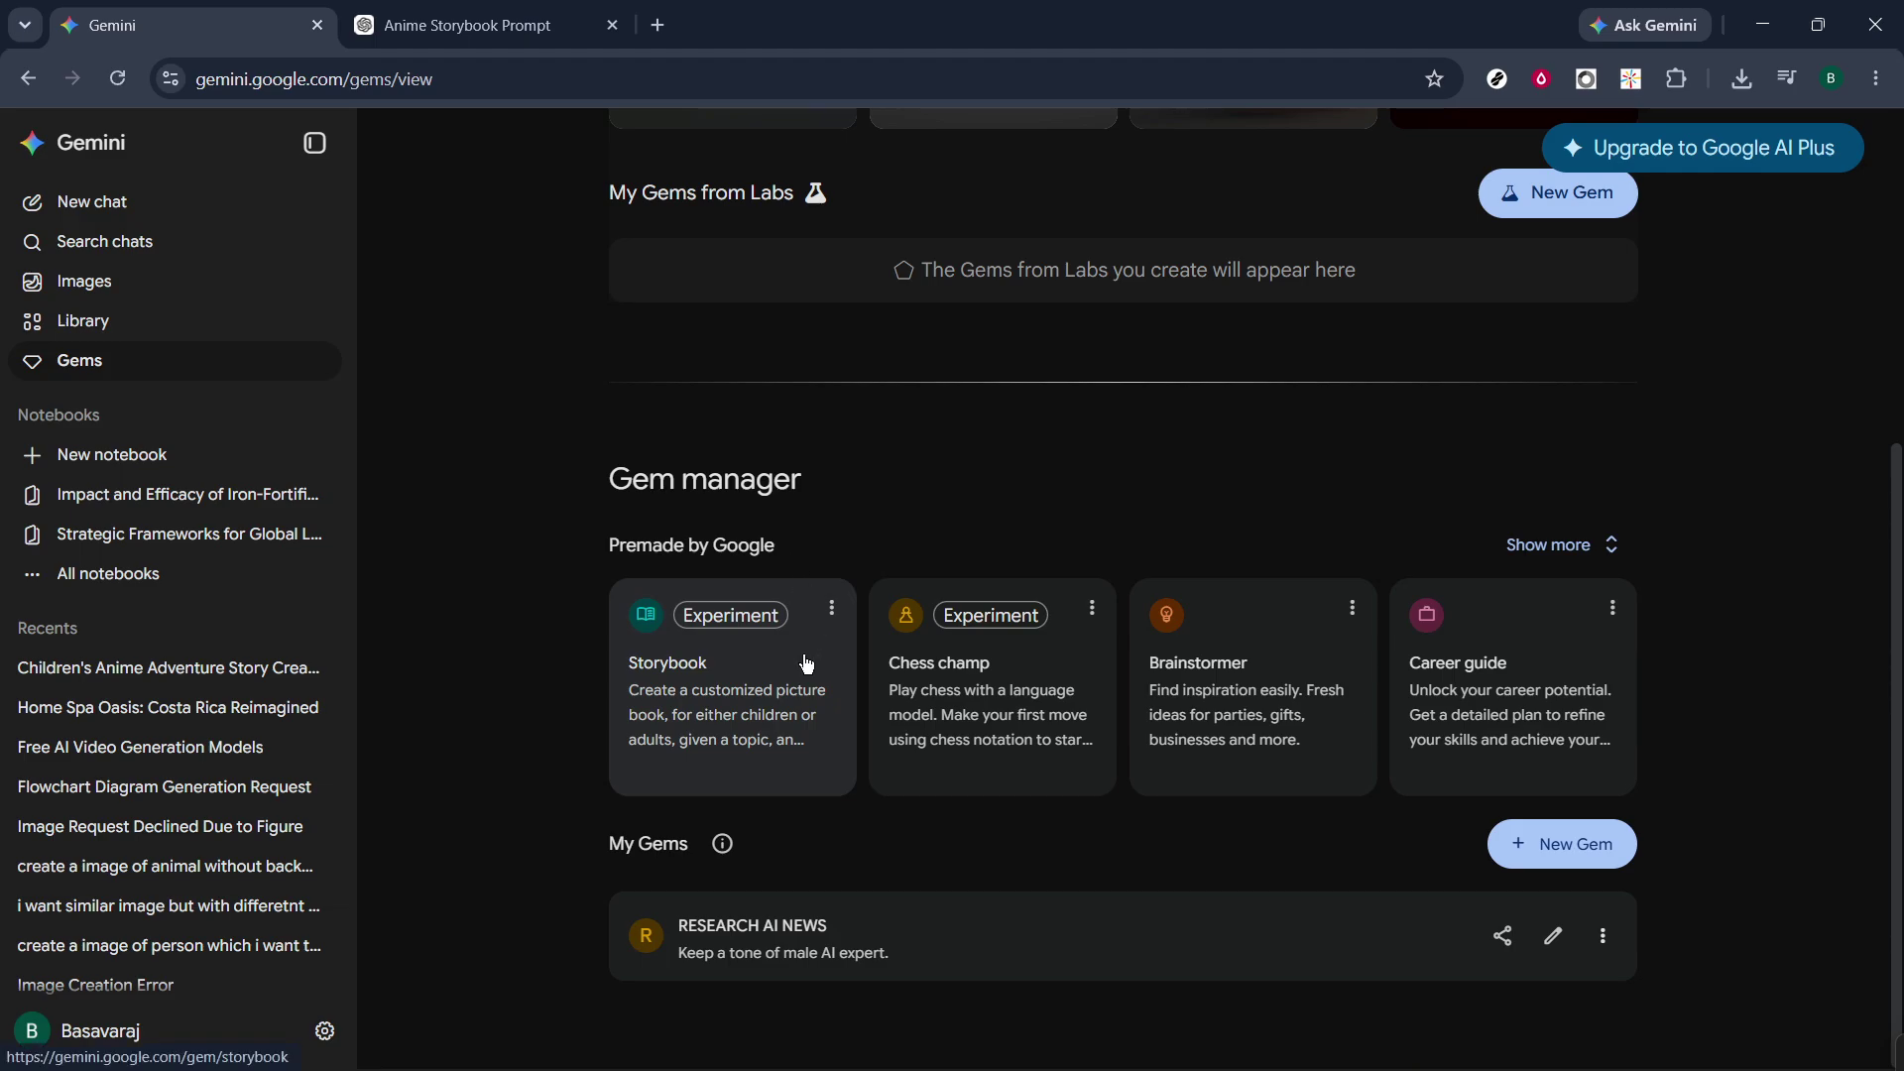
- Switch to the Anime Storybook Prompt chat in ChatGPT and review the original request and the storybook prompt written for it
{"action": "left_click", "coordinate": [468, 22]}
{"action": "scroll", "coordinate": [845, 347], "scroll_direction": "up", "scroll_amount": 15}
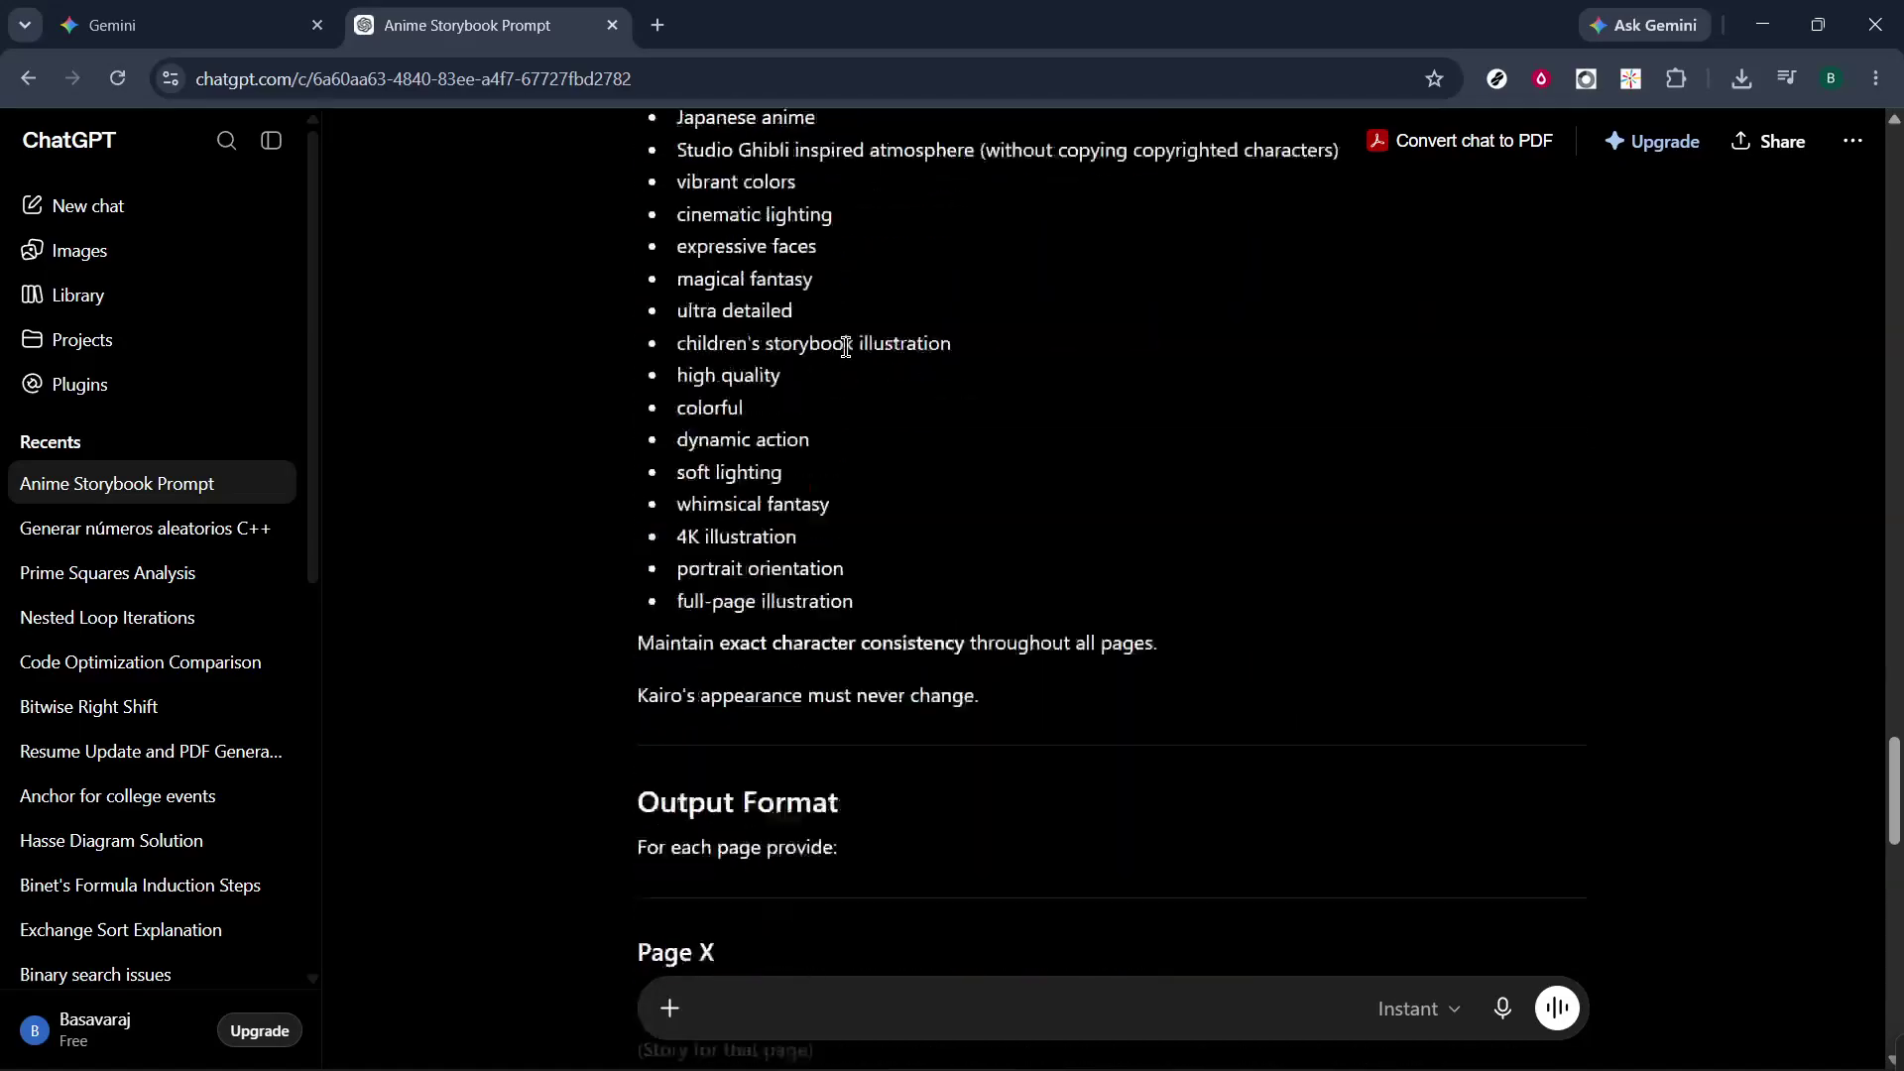
{"action": "scroll", "coordinate": [845, 347], "scroll_direction": "up", "scroll_amount": 20}
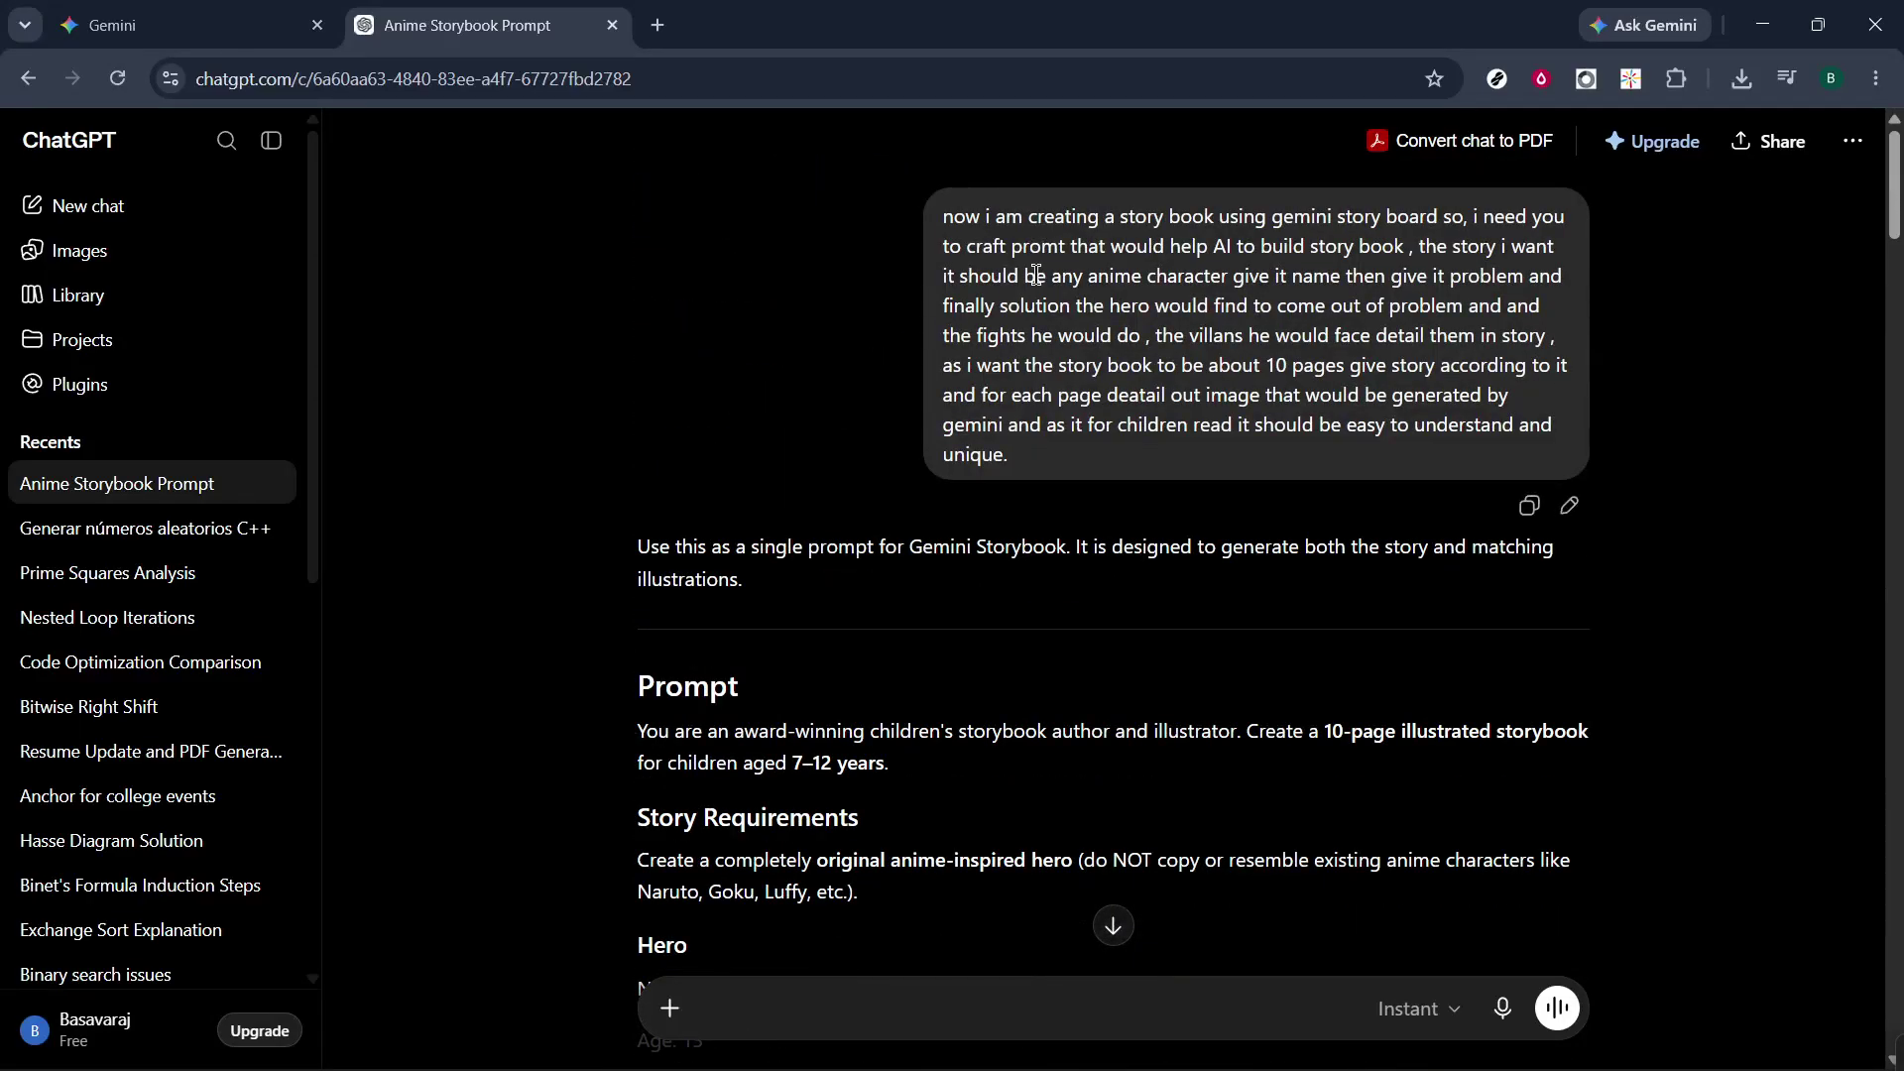
{"action": "left_click_drag", "start_coordinate": [942, 217], "coordinate": [1208, 469]}
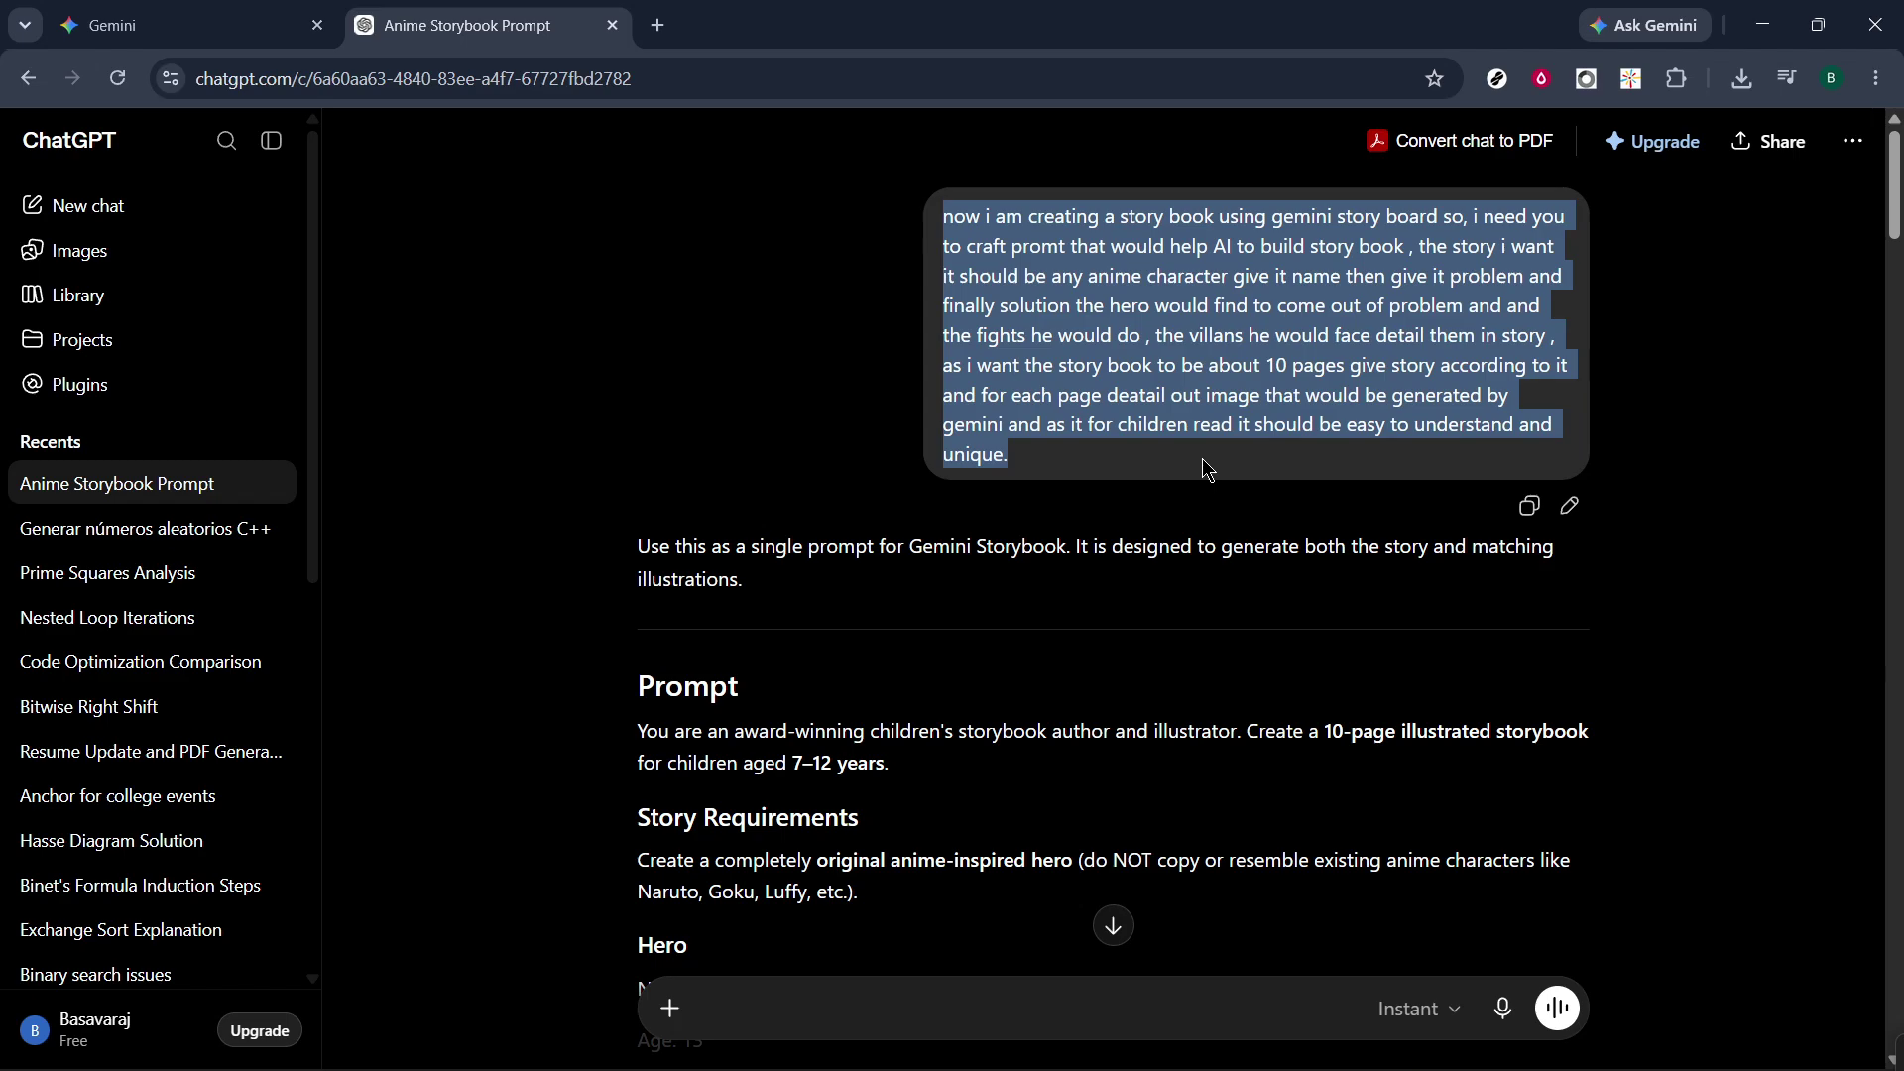
{"action": "scroll", "coordinate": [666, 392], "scroll_direction": "down", "scroll_amount": 4}
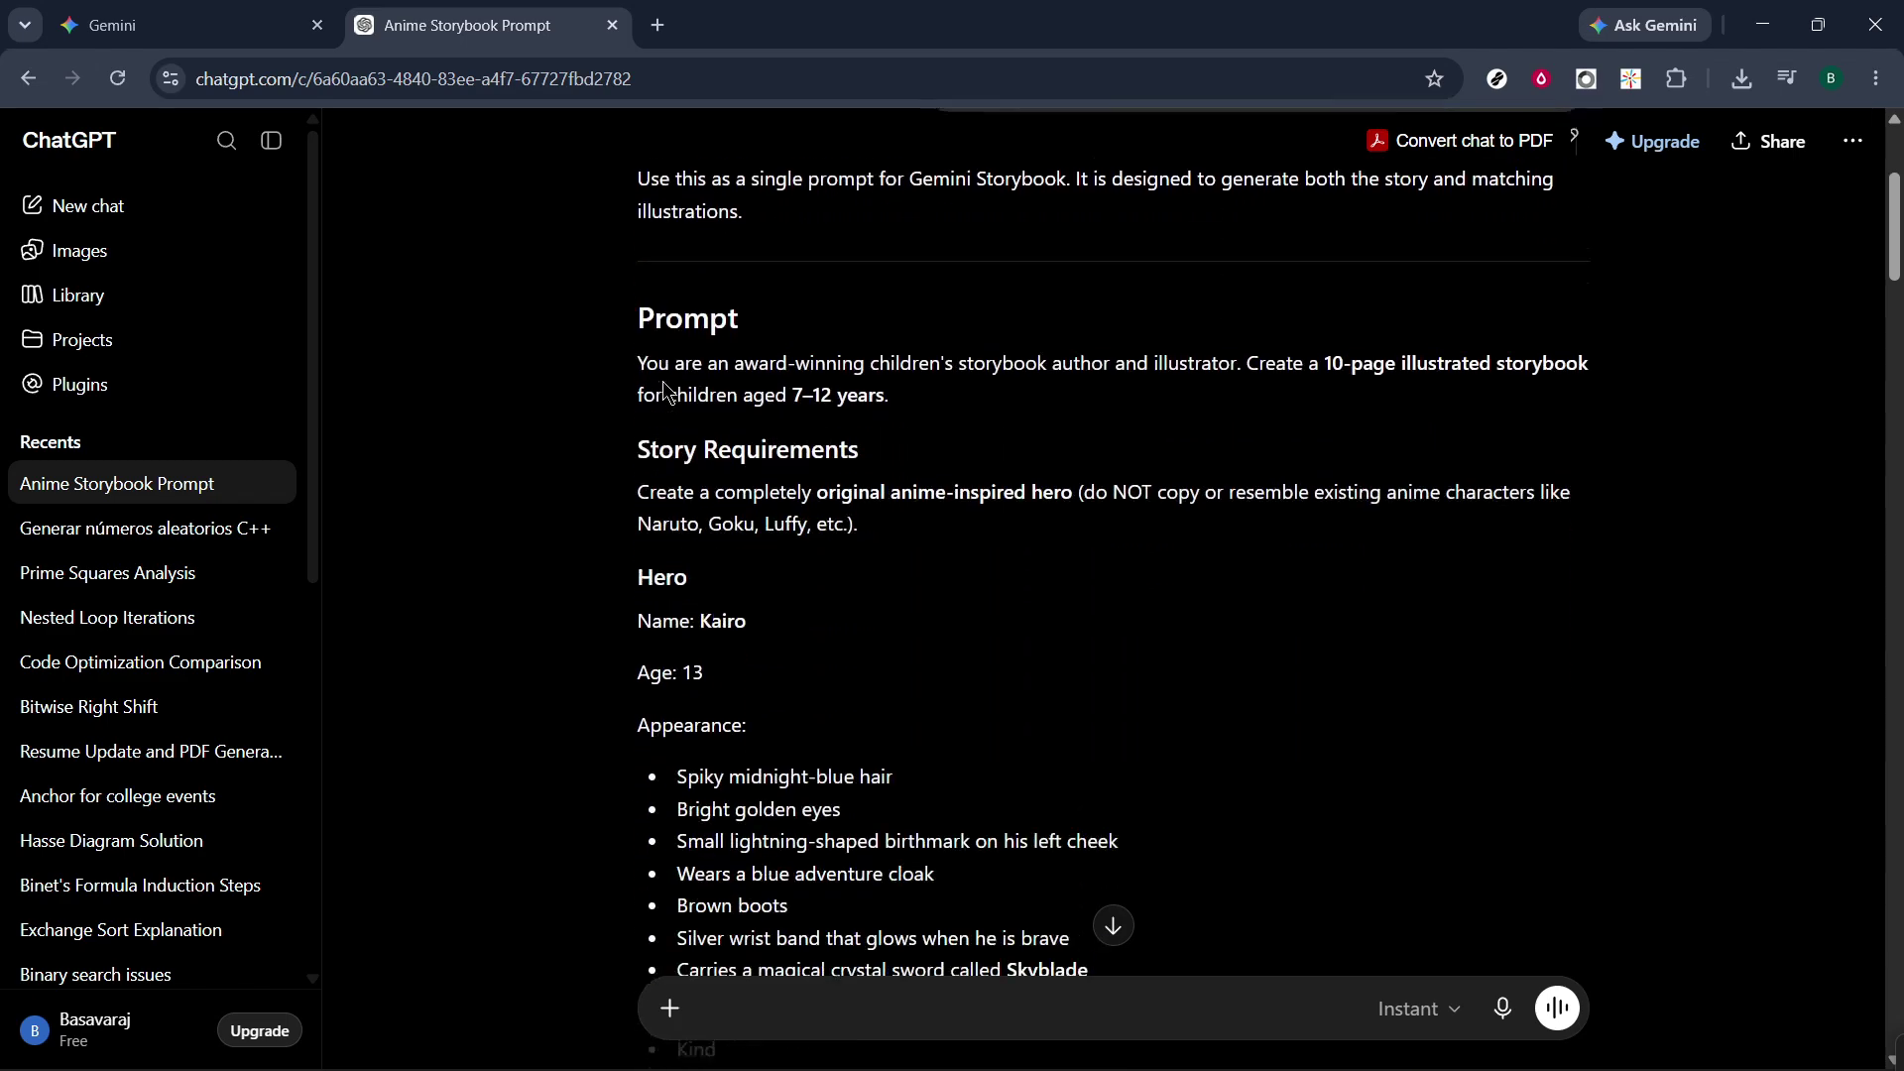
{"action": "scroll", "coordinate": [667, 391], "scroll_direction": "down", "scroll_amount": 20}
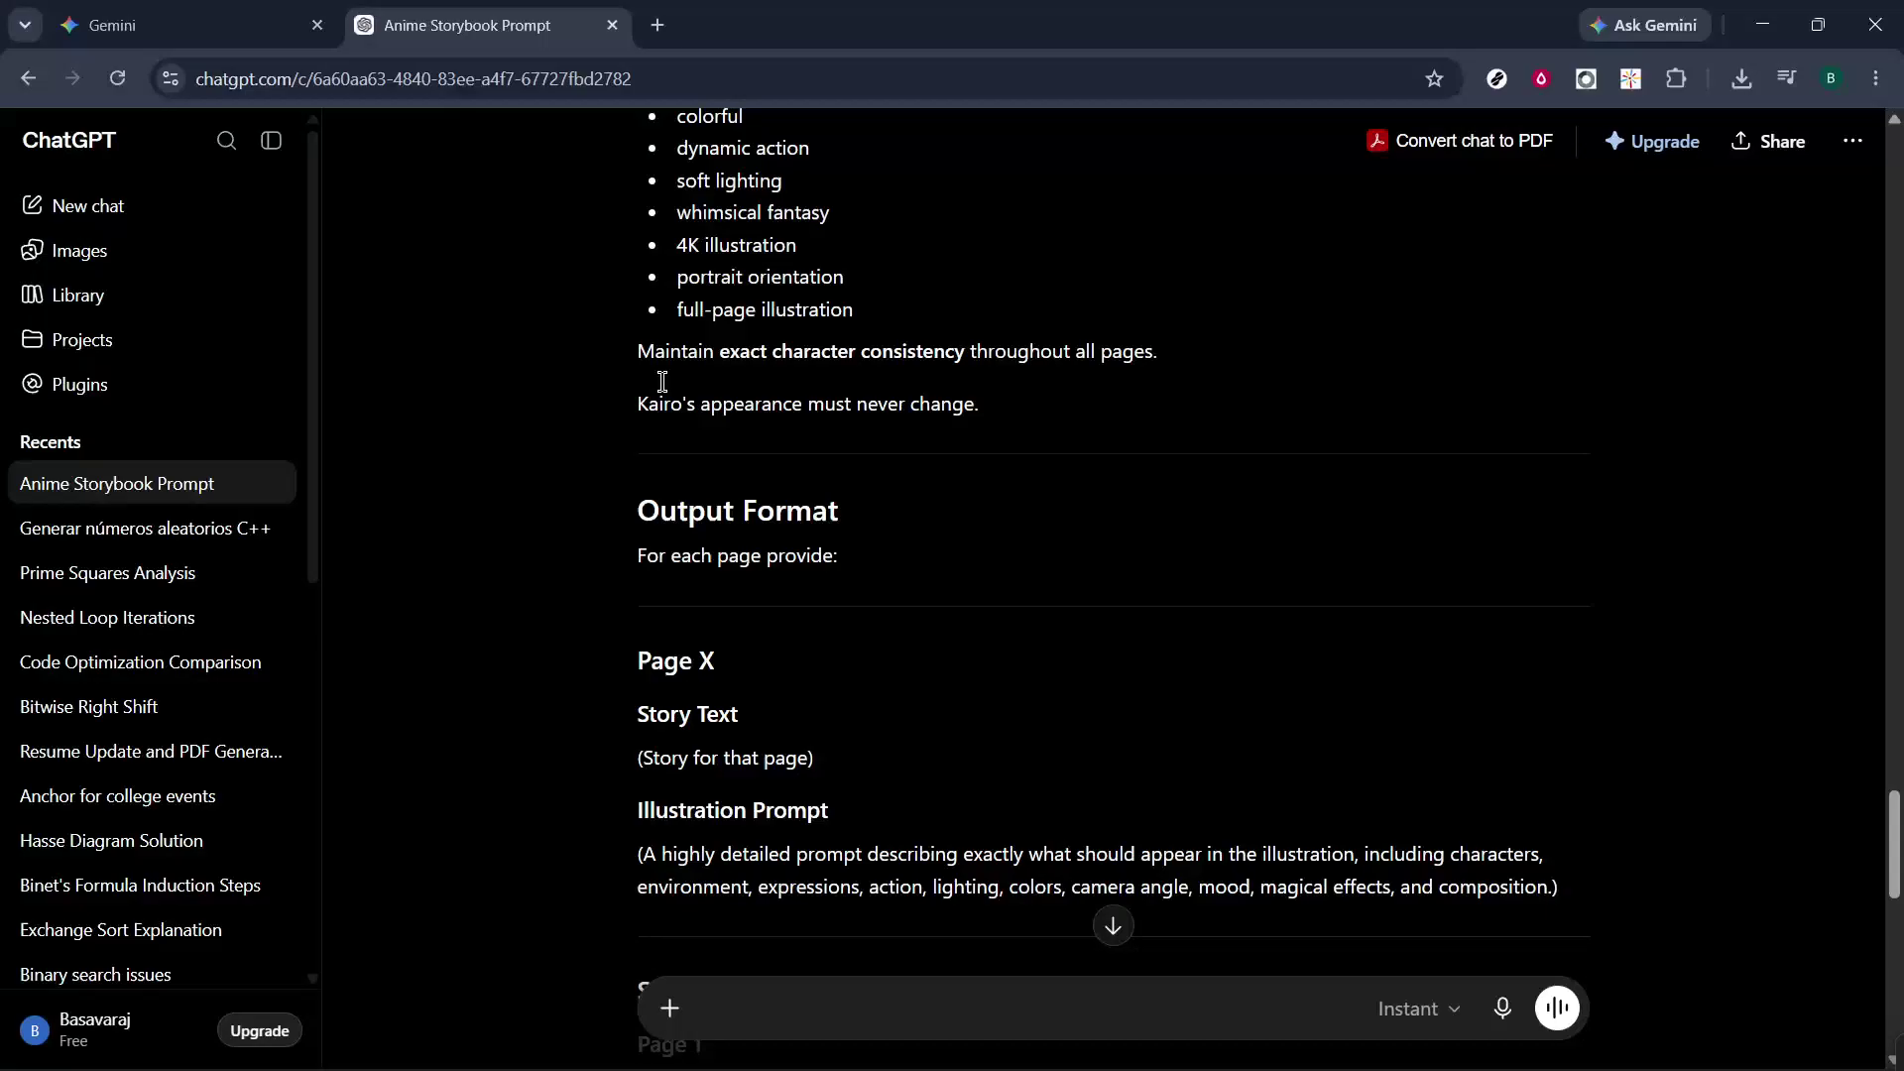
- Return to the Storybook gem in Gemini, open the recent chat Children's Anime Adventure Story Creation and expand its prompt
{"action": "left_click", "coordinate": [77, 22]}
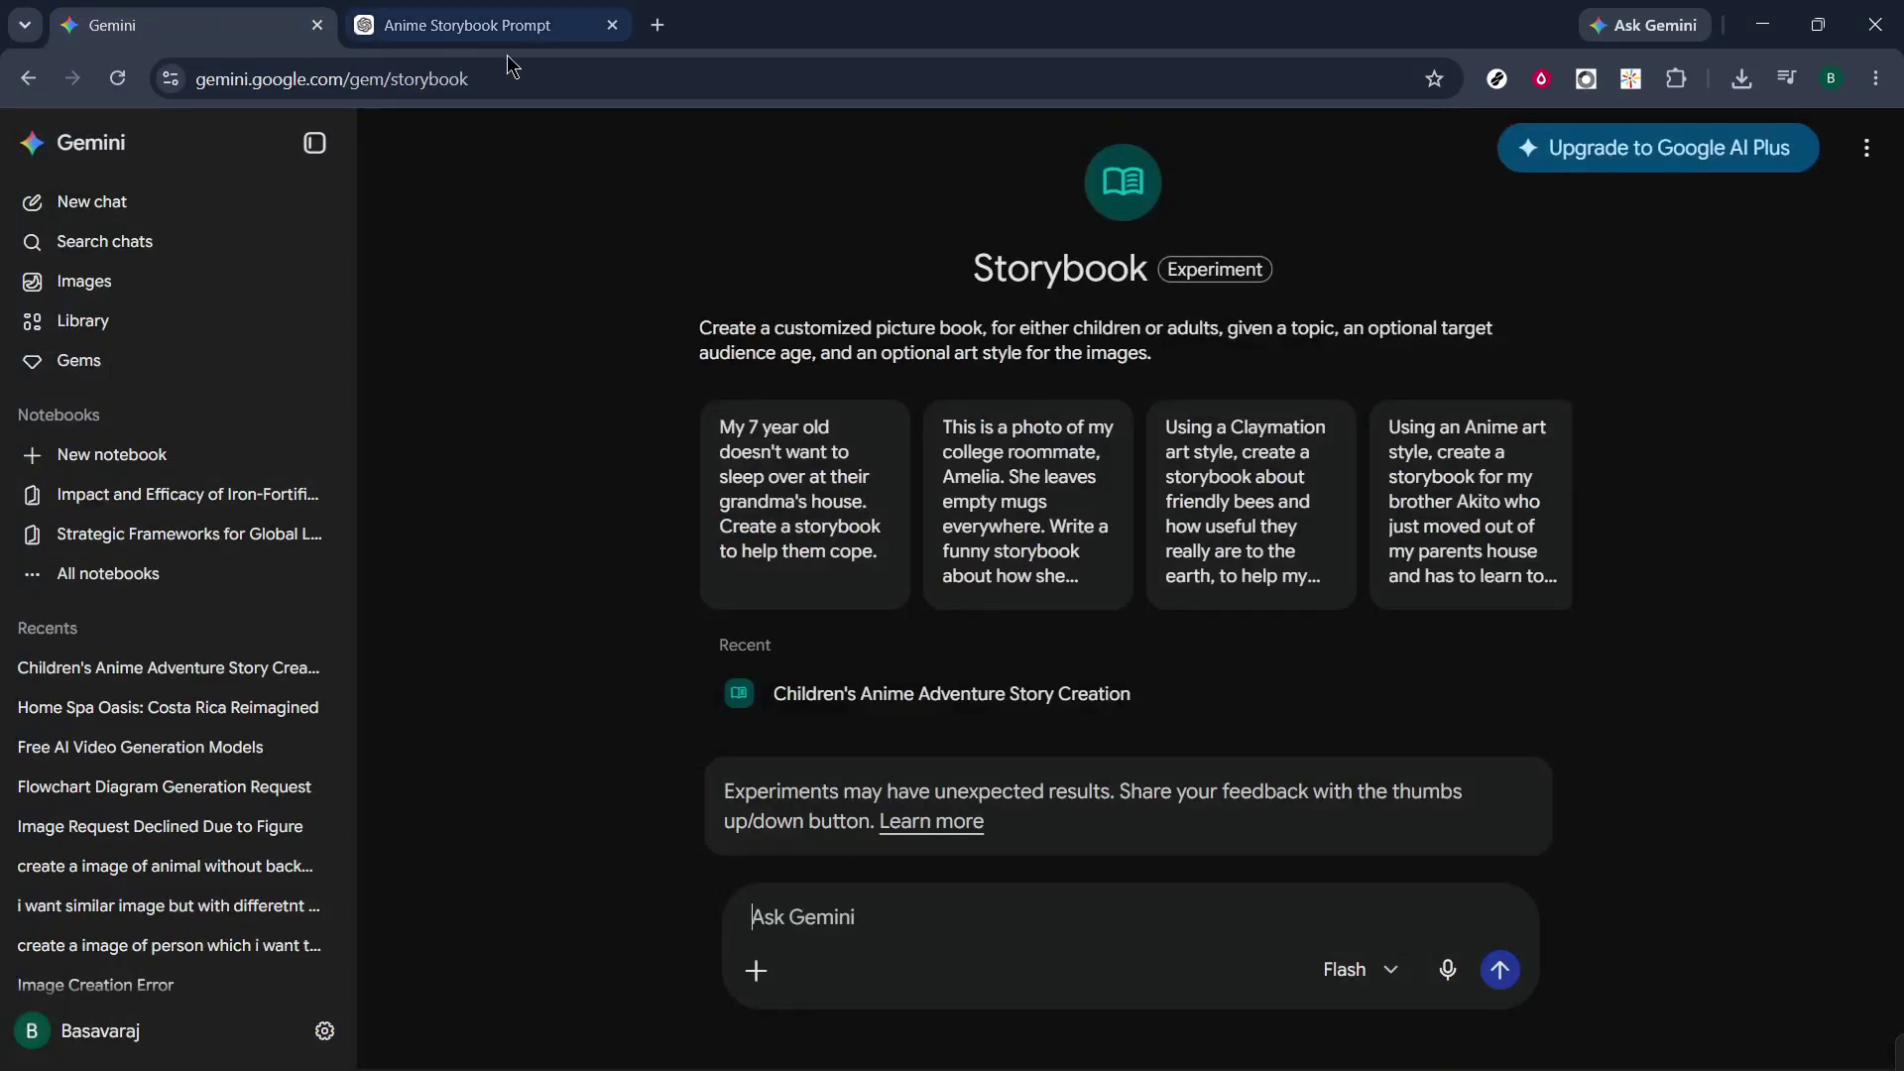
{"action": "left_click", "coordinate": [875, 693]}
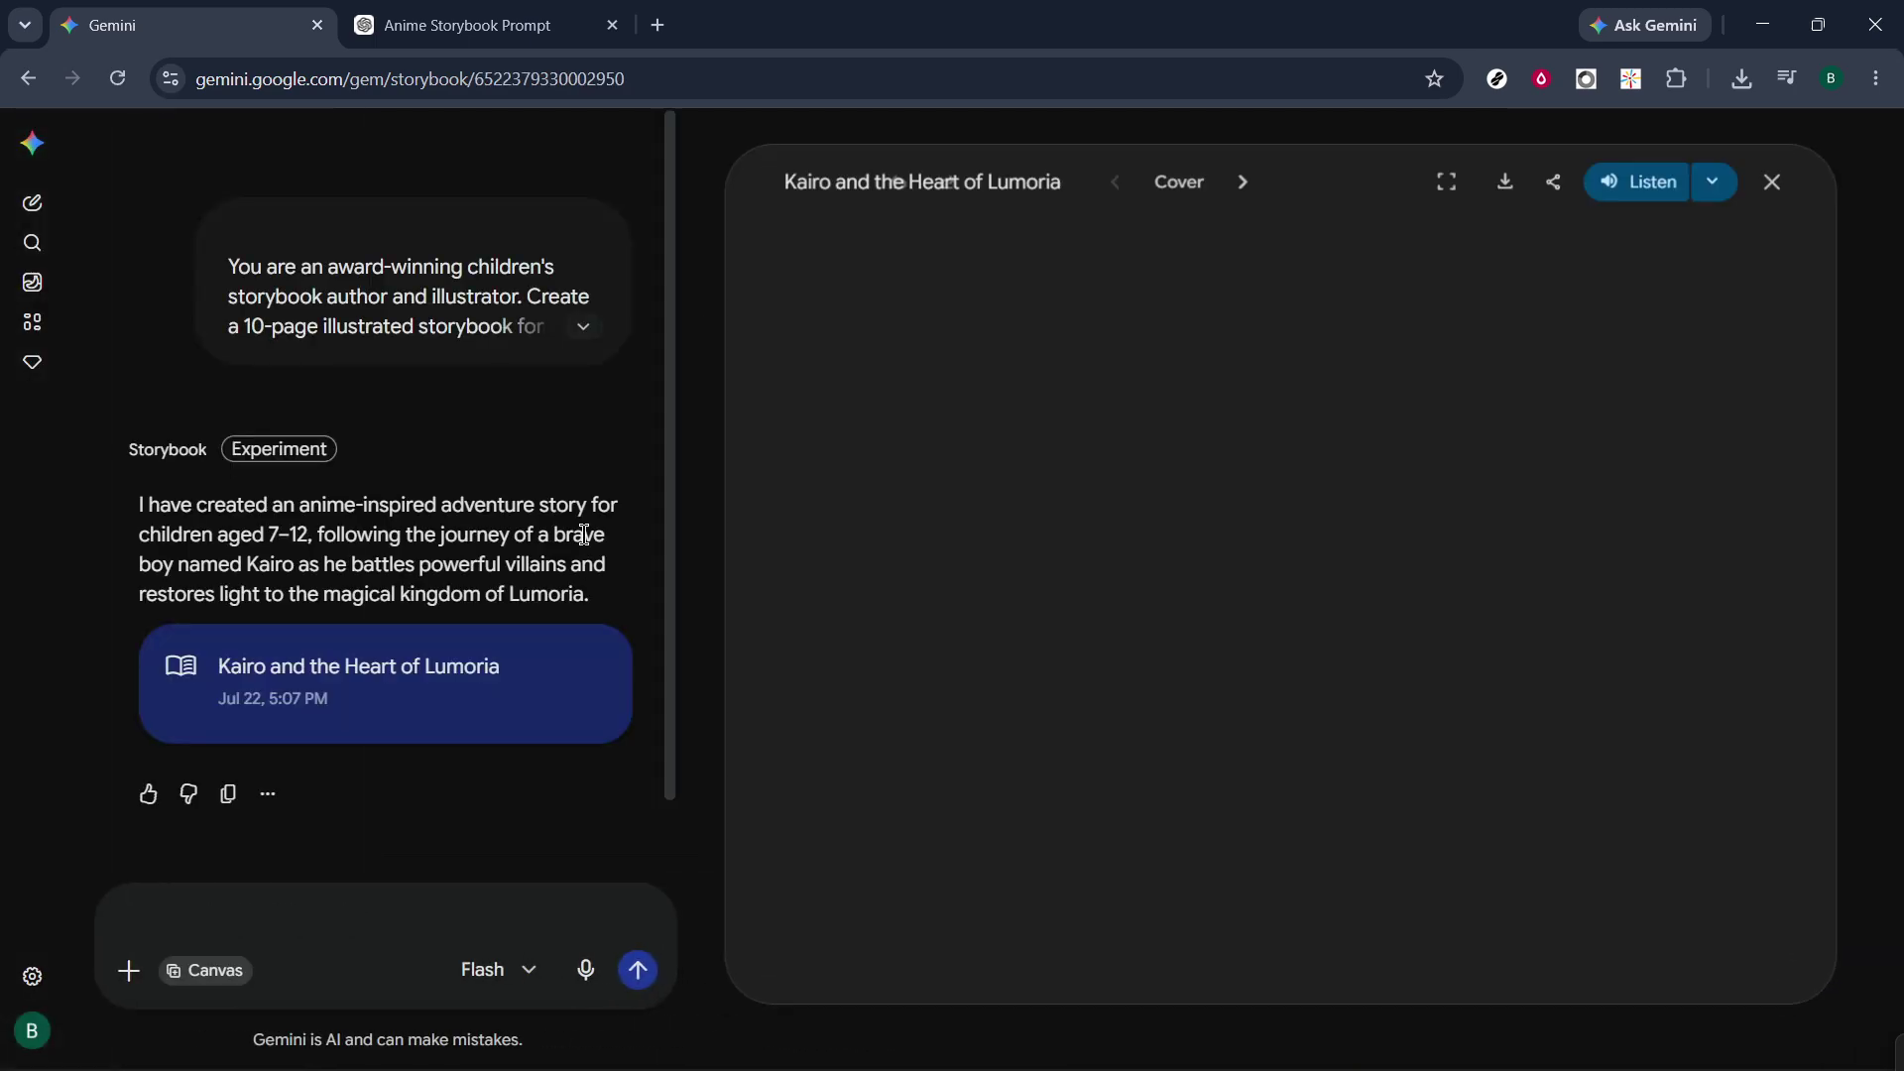
{"action": "left_click", "coordinate": [584, 328]}
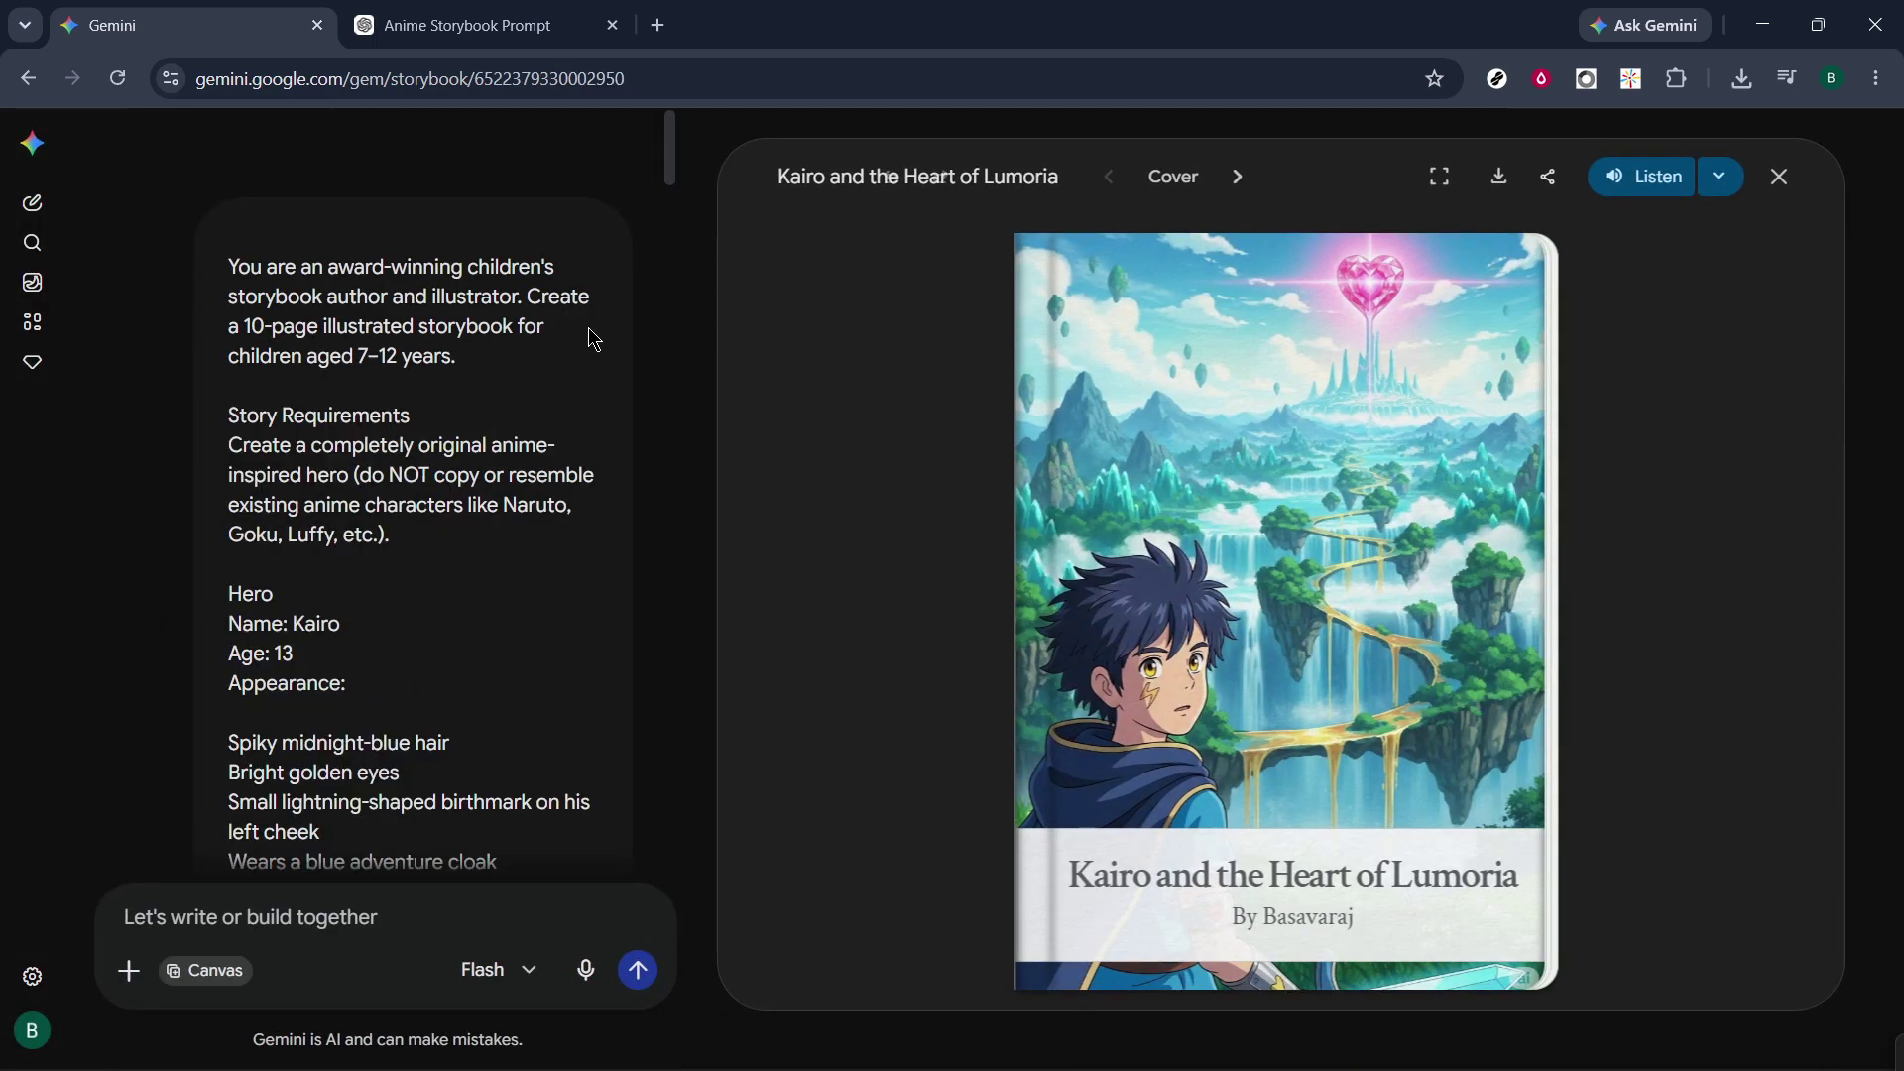
- Read through the expanded storybook prompt beside the book preview, highlighting its full text
{"action": "scroll", "coordinate": [549, 545], "scroll_direction": "down", "scroll_amount": 15}
{"action": "scroll", "coordinate": [549, 545], "scroll_direction": "up", "scroll_amount": 15}
{"action": "left_click_drag", "start_coordinate": [222, 270], "coordinate": [457, 401]}
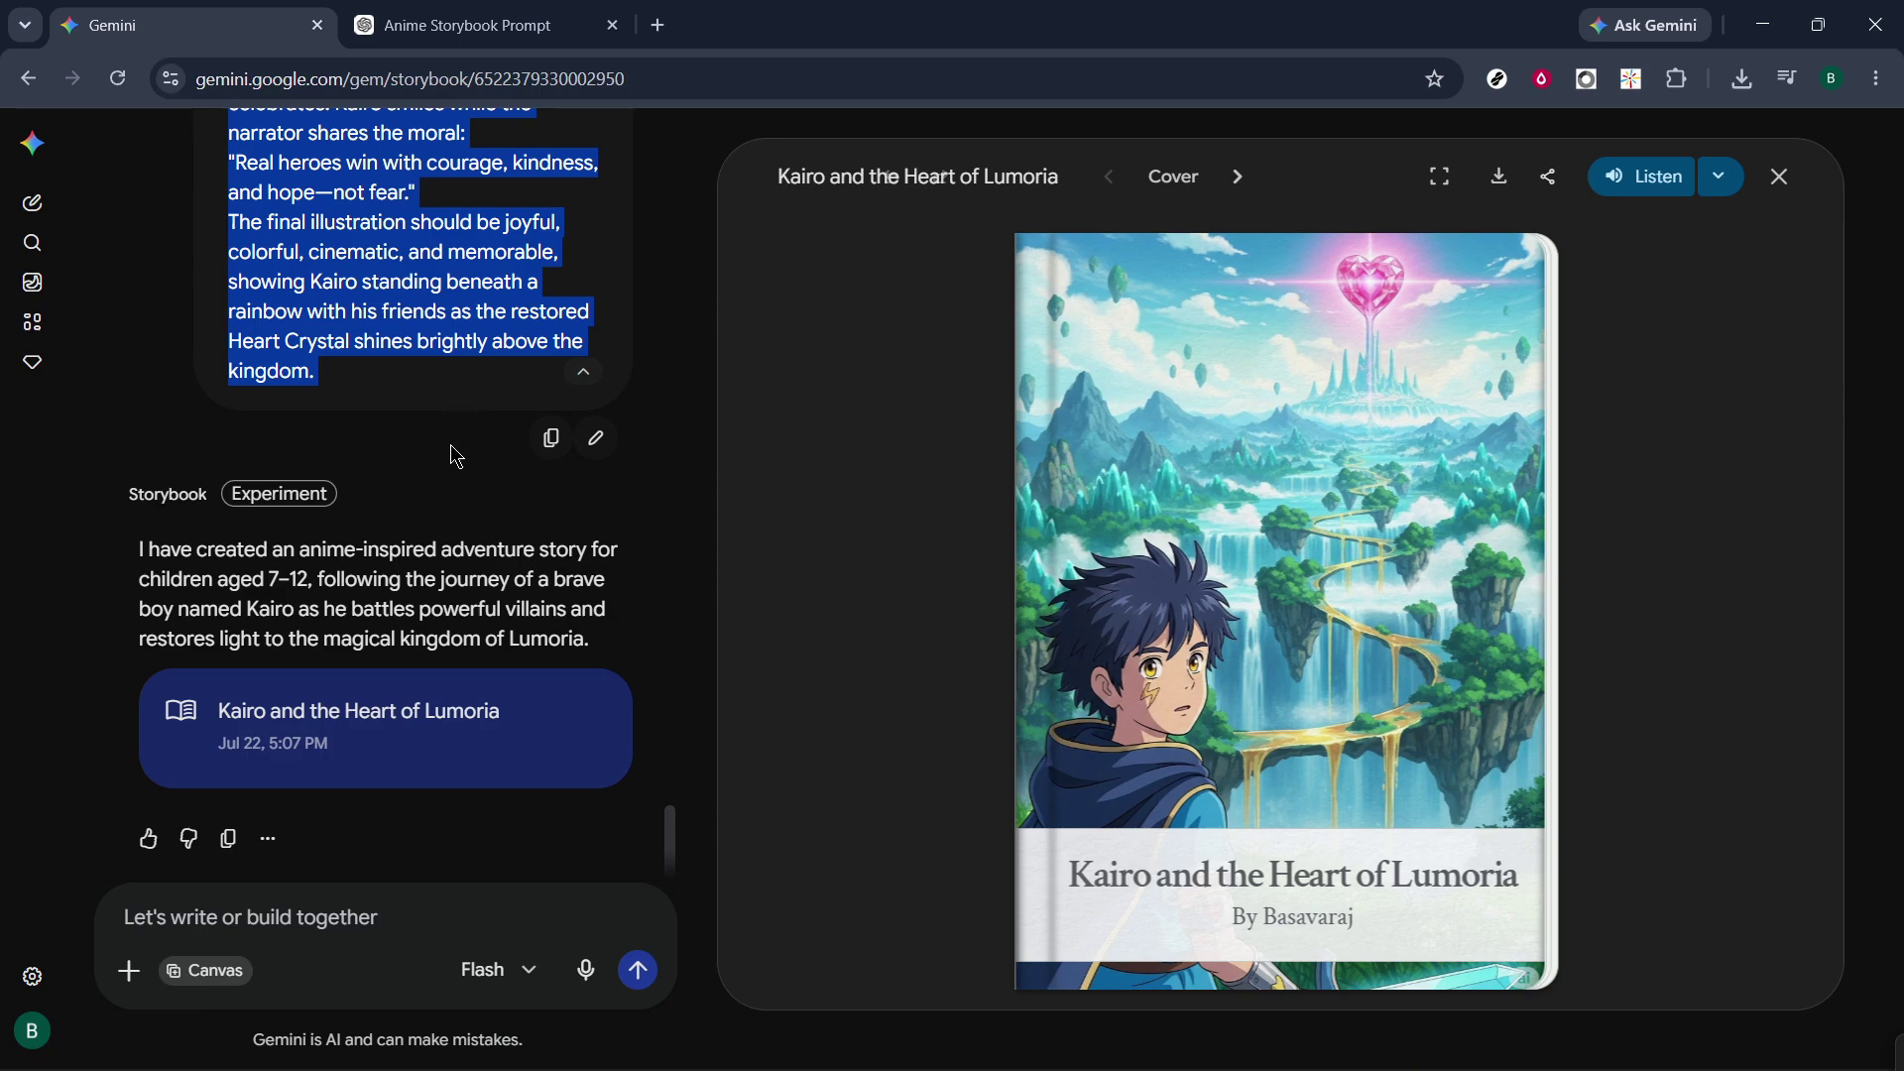
{"action": "left_click", "coordinate": [425, 373]}
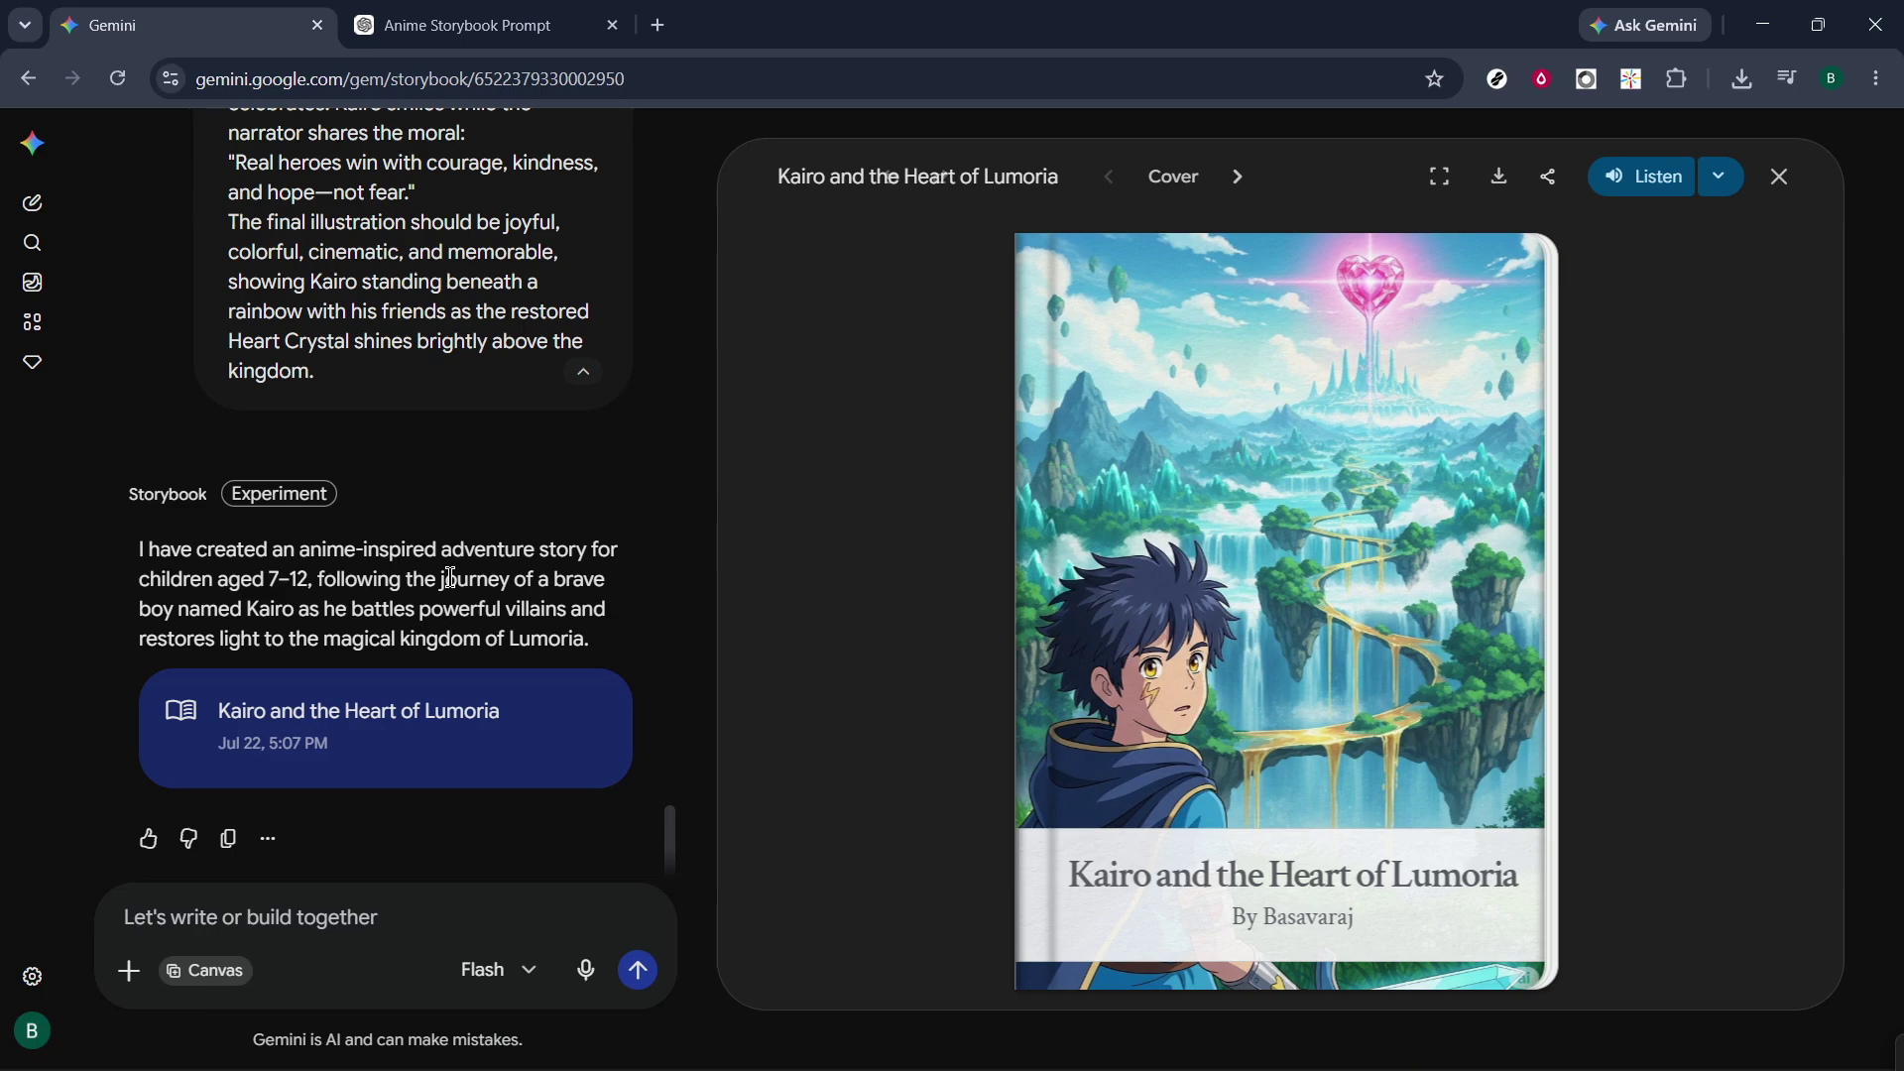
{"action": "scroll", "coordinate": [450, 577], "scroll_direction": "up", "scroll_amount": 5}
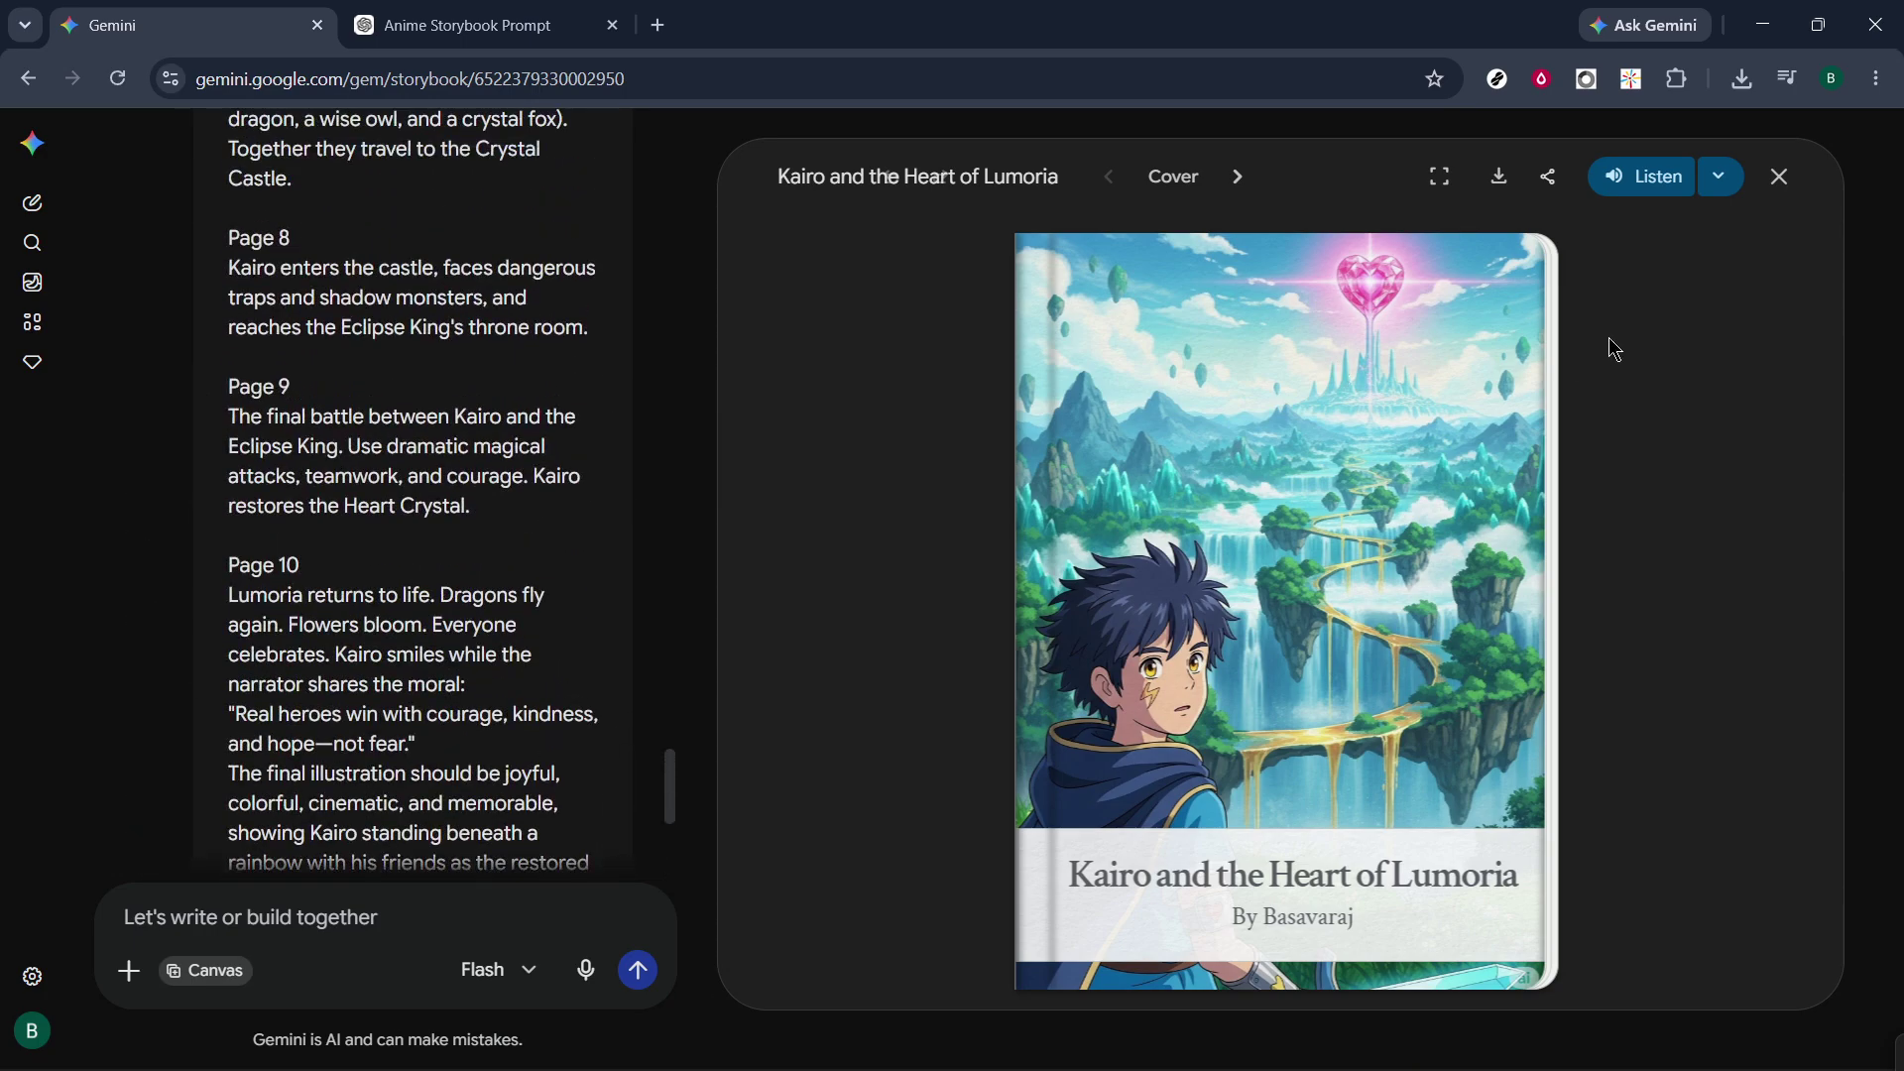
- Close the book preview and review the whole prompt, from the story requirements to the Page 10 description
{"action": "left_click", "coordinate": [1774, 195]}
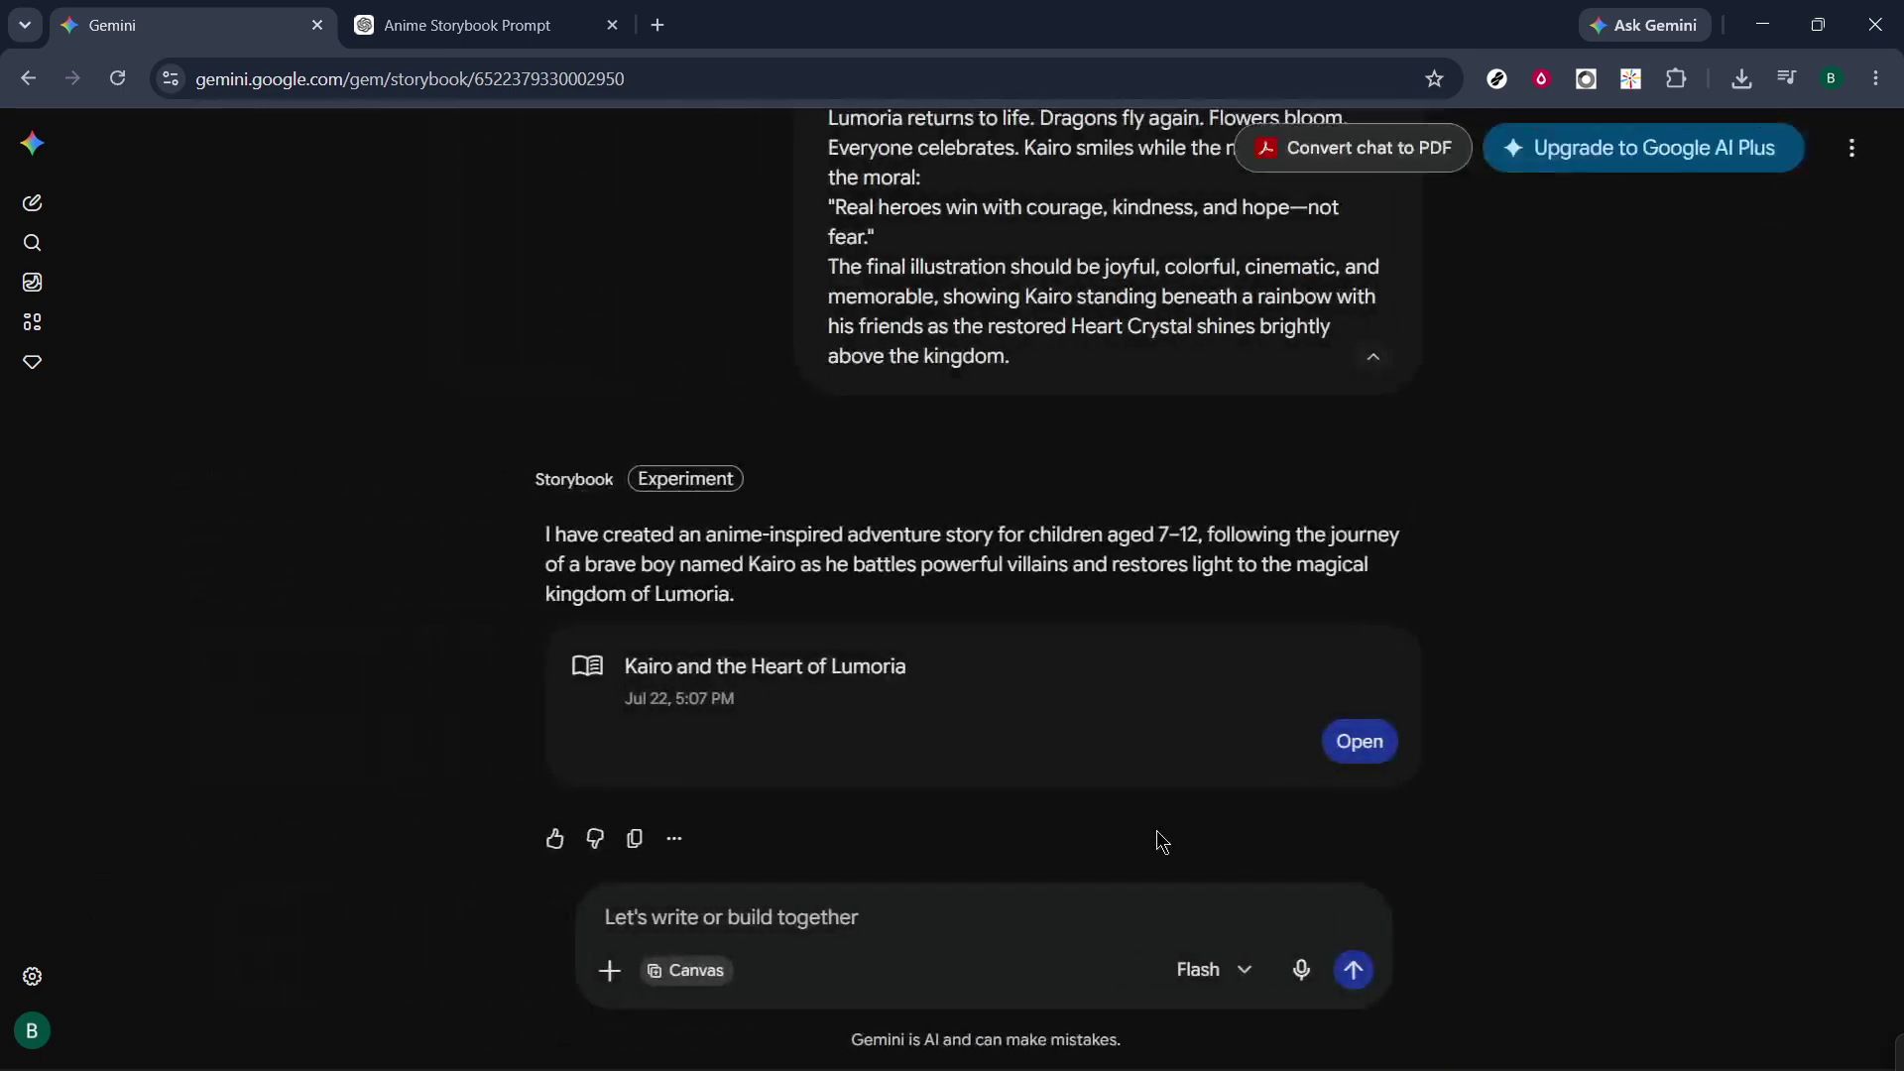
{"action": "scroll", "coordinate": [1173, 716], "scroll_direction": "up", "scroll_amount": 3}
{"action": "scroll", "coordinate": [1173, 716], "scroll_direction": "up", "scroll_amount": 15}
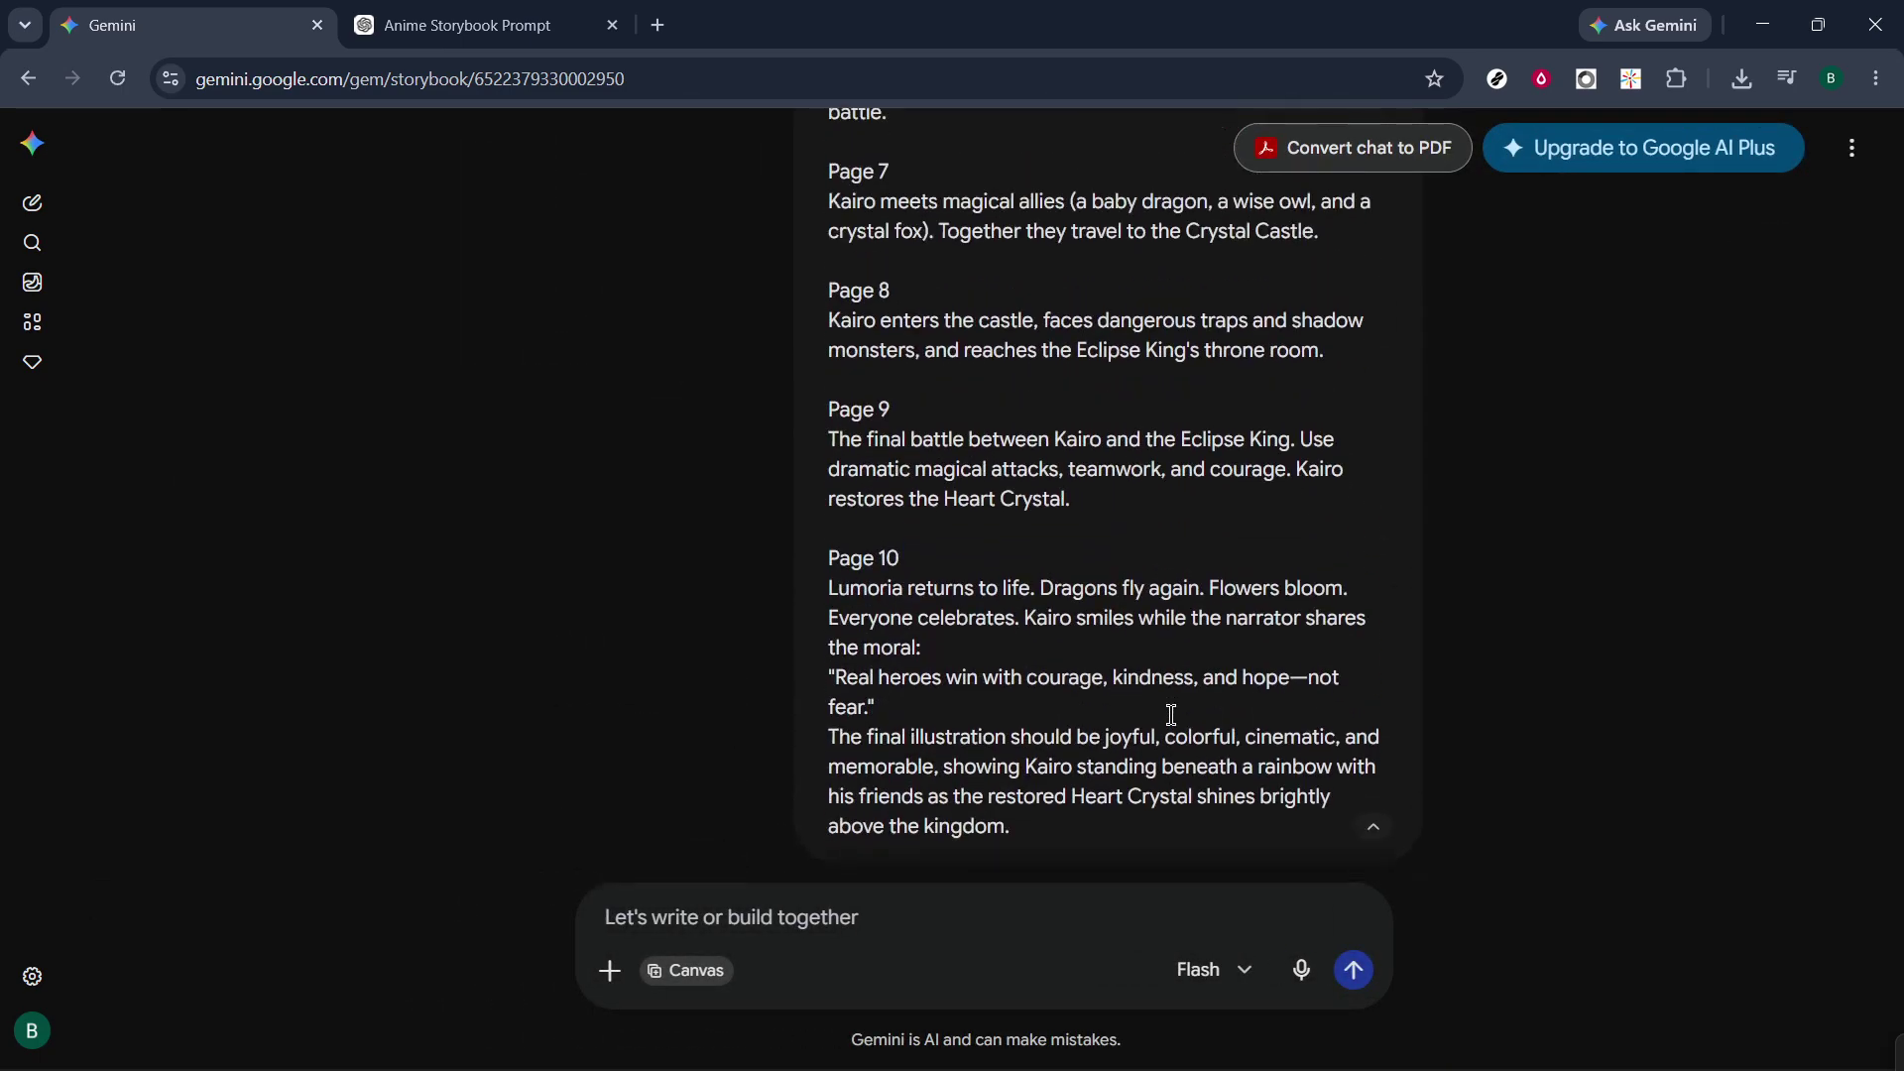
{"action": "scroll", "coordinate": [1175, 725], "scroll_direction": "up", "scroll_amount": 15}
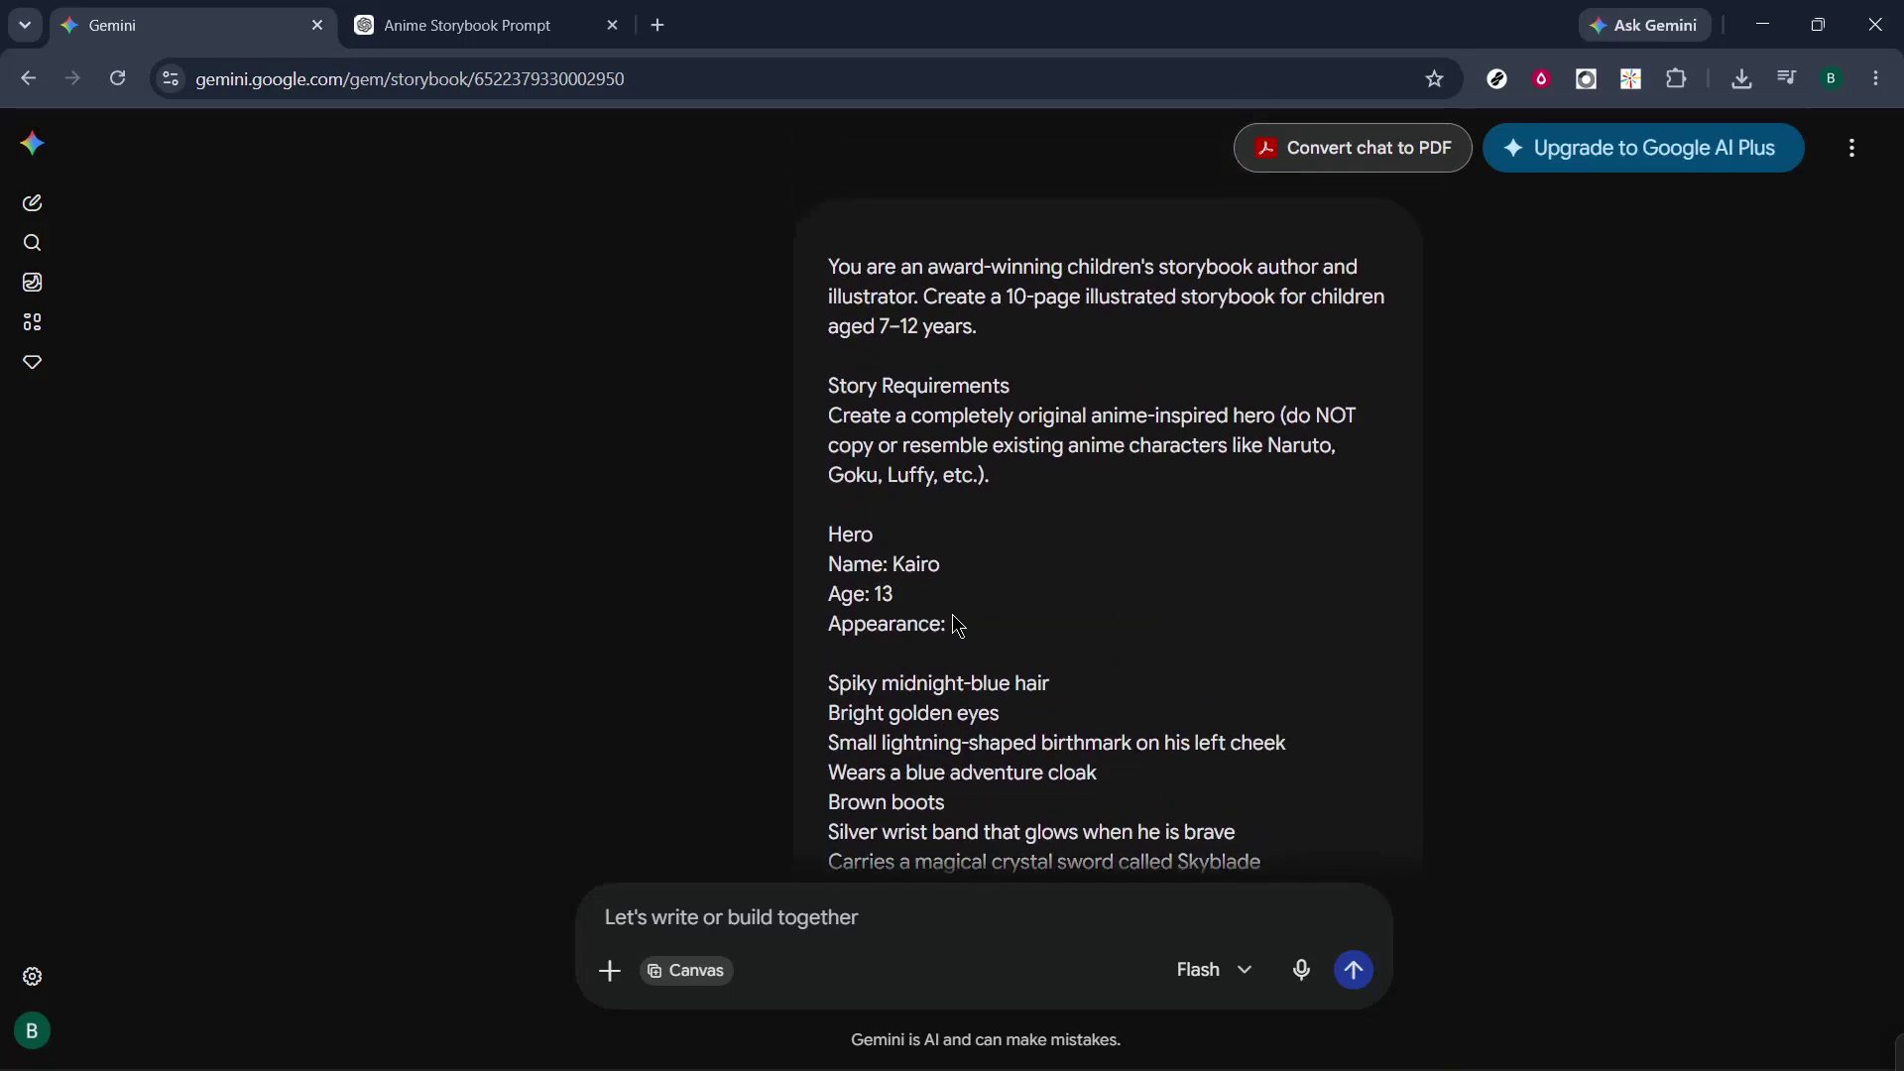
{"action": "scroll", "coordinate": [956, 625], "scroll_direction": "down", "scroll_amount": 7}
{"action": "scroll", "coordinate": [956, 625], "scroll_direction": "down", "scroll_amount": 20}
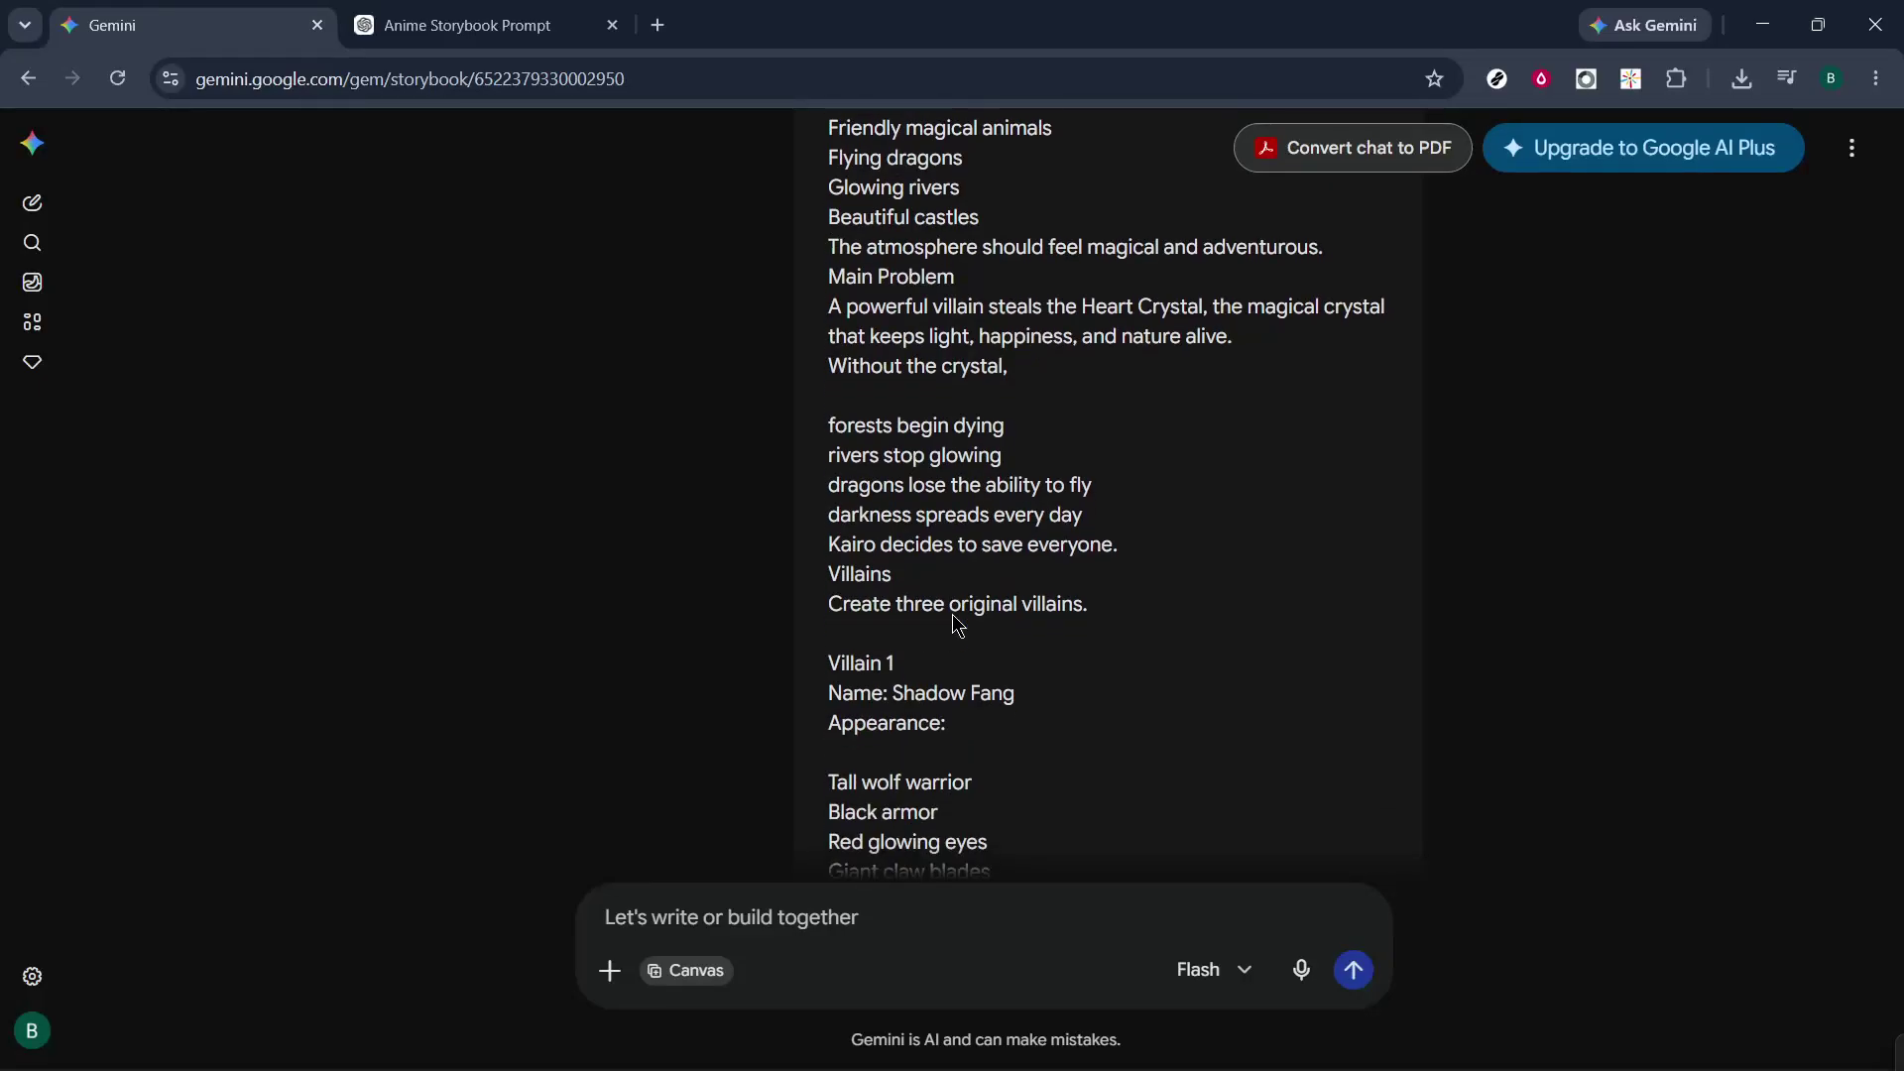
{"action": "scroll", "coordinate": [952, 621], "scroll_direction": "down", "scroll_amount": 1}
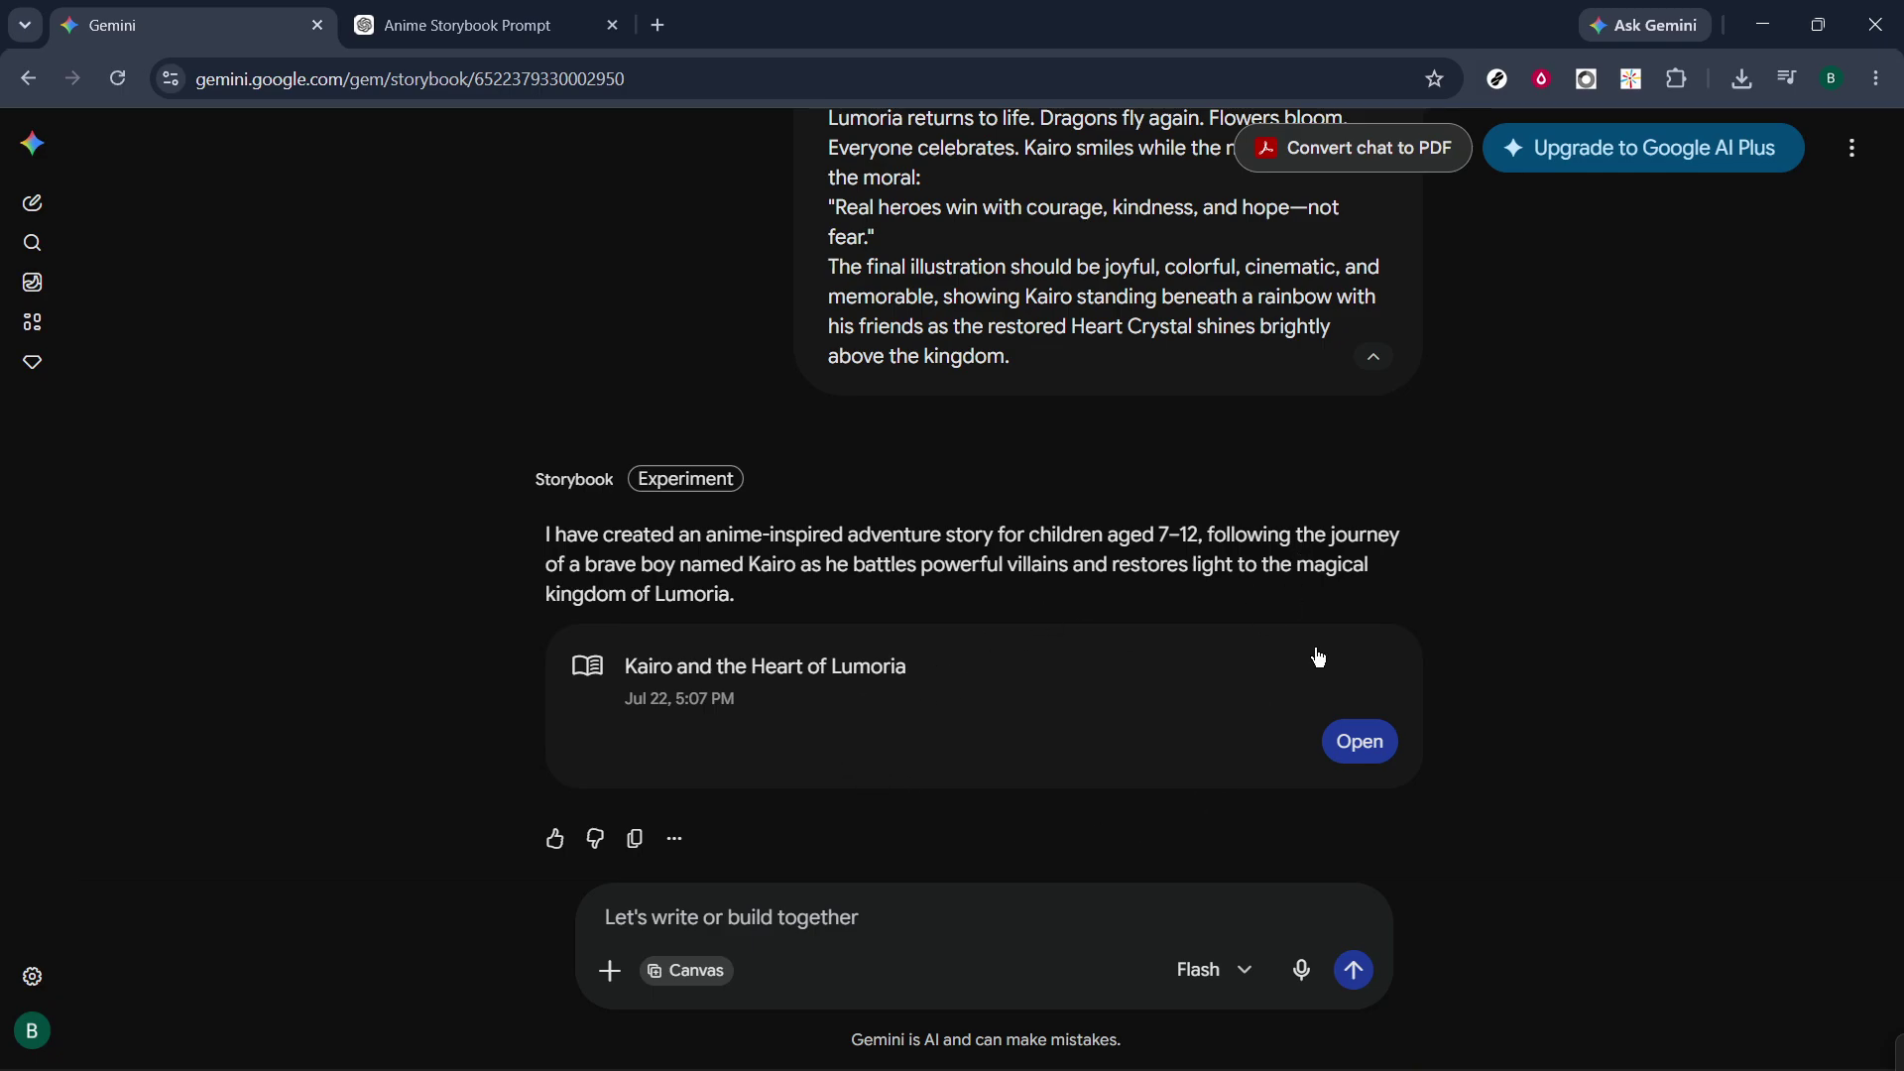
- Reopen Kairo and the Heart of Lumoria, turn to page 4 and start the read-aloud narration
{"action": "left_click", "coordinate": [1361, 743]}
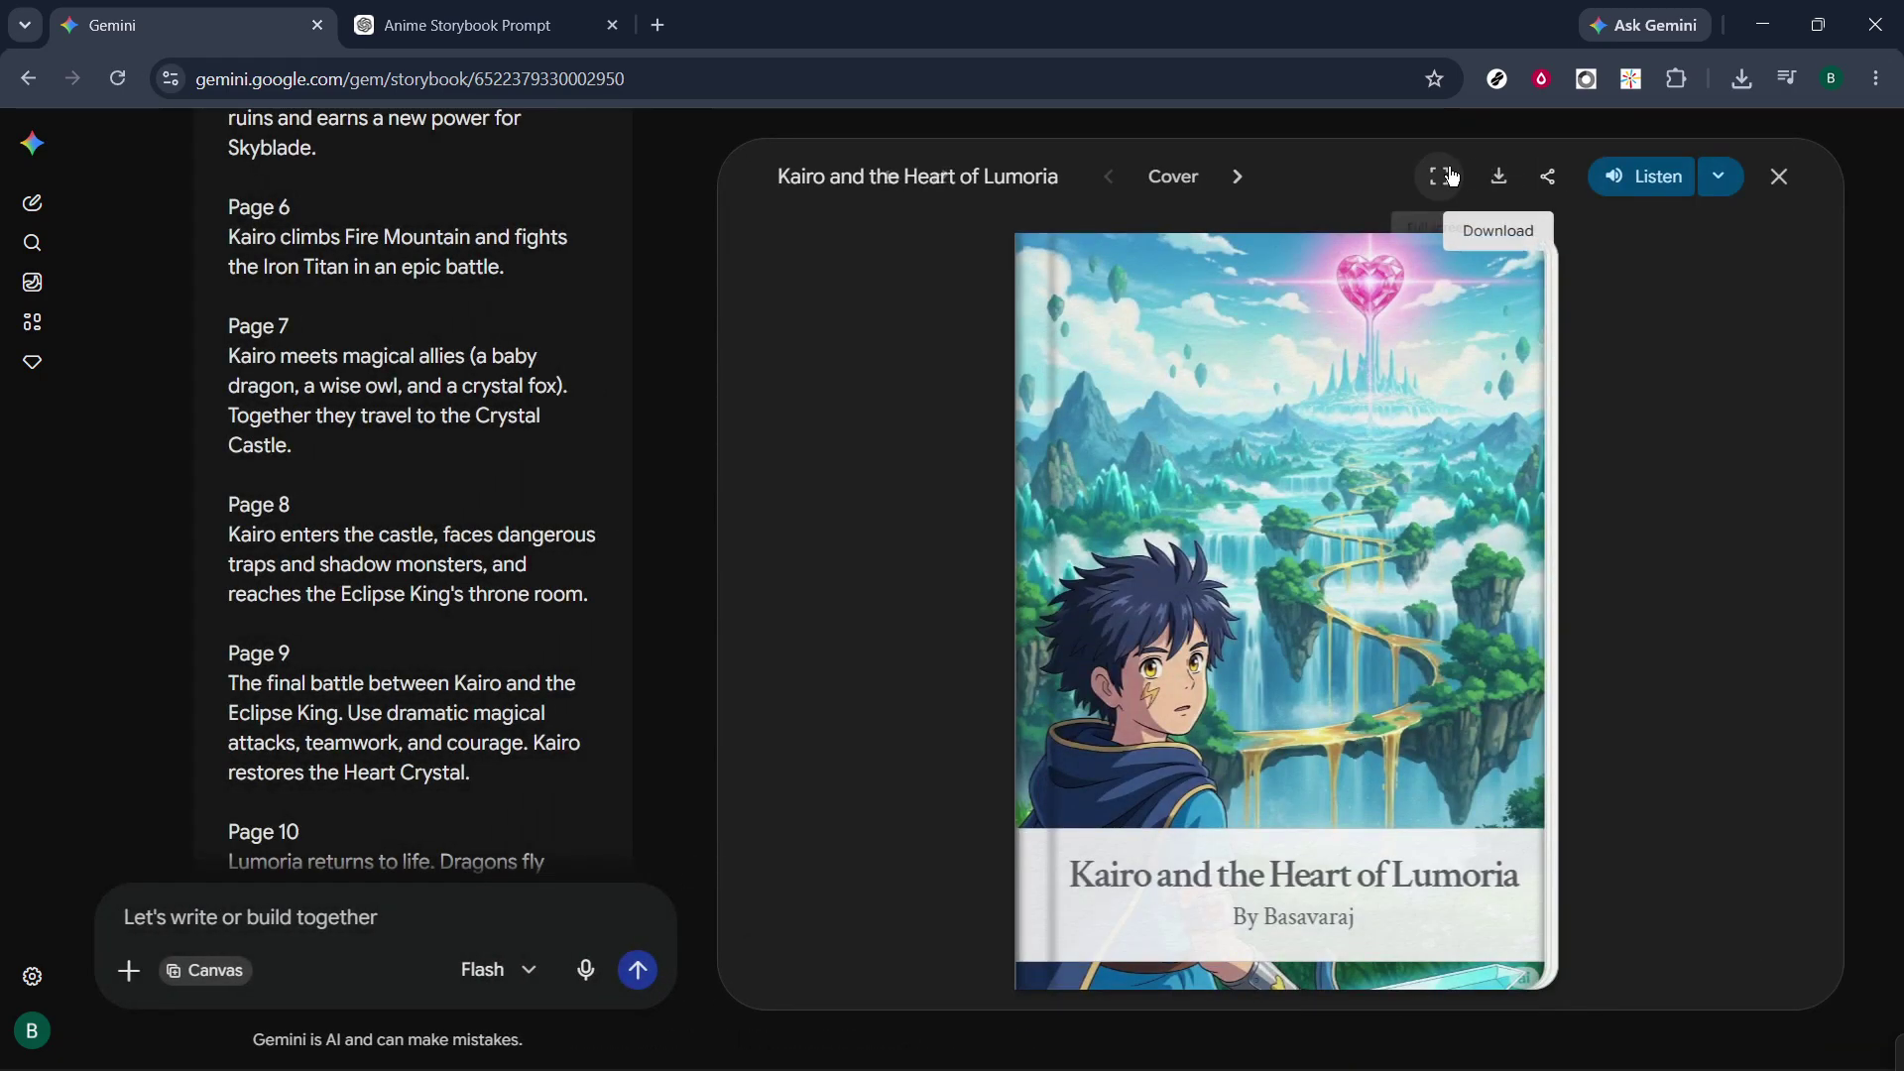
{"action": "left_click", "coordinate": [1253, 195]}
{"action": "left_click", "coordinate": [1255, 196]}
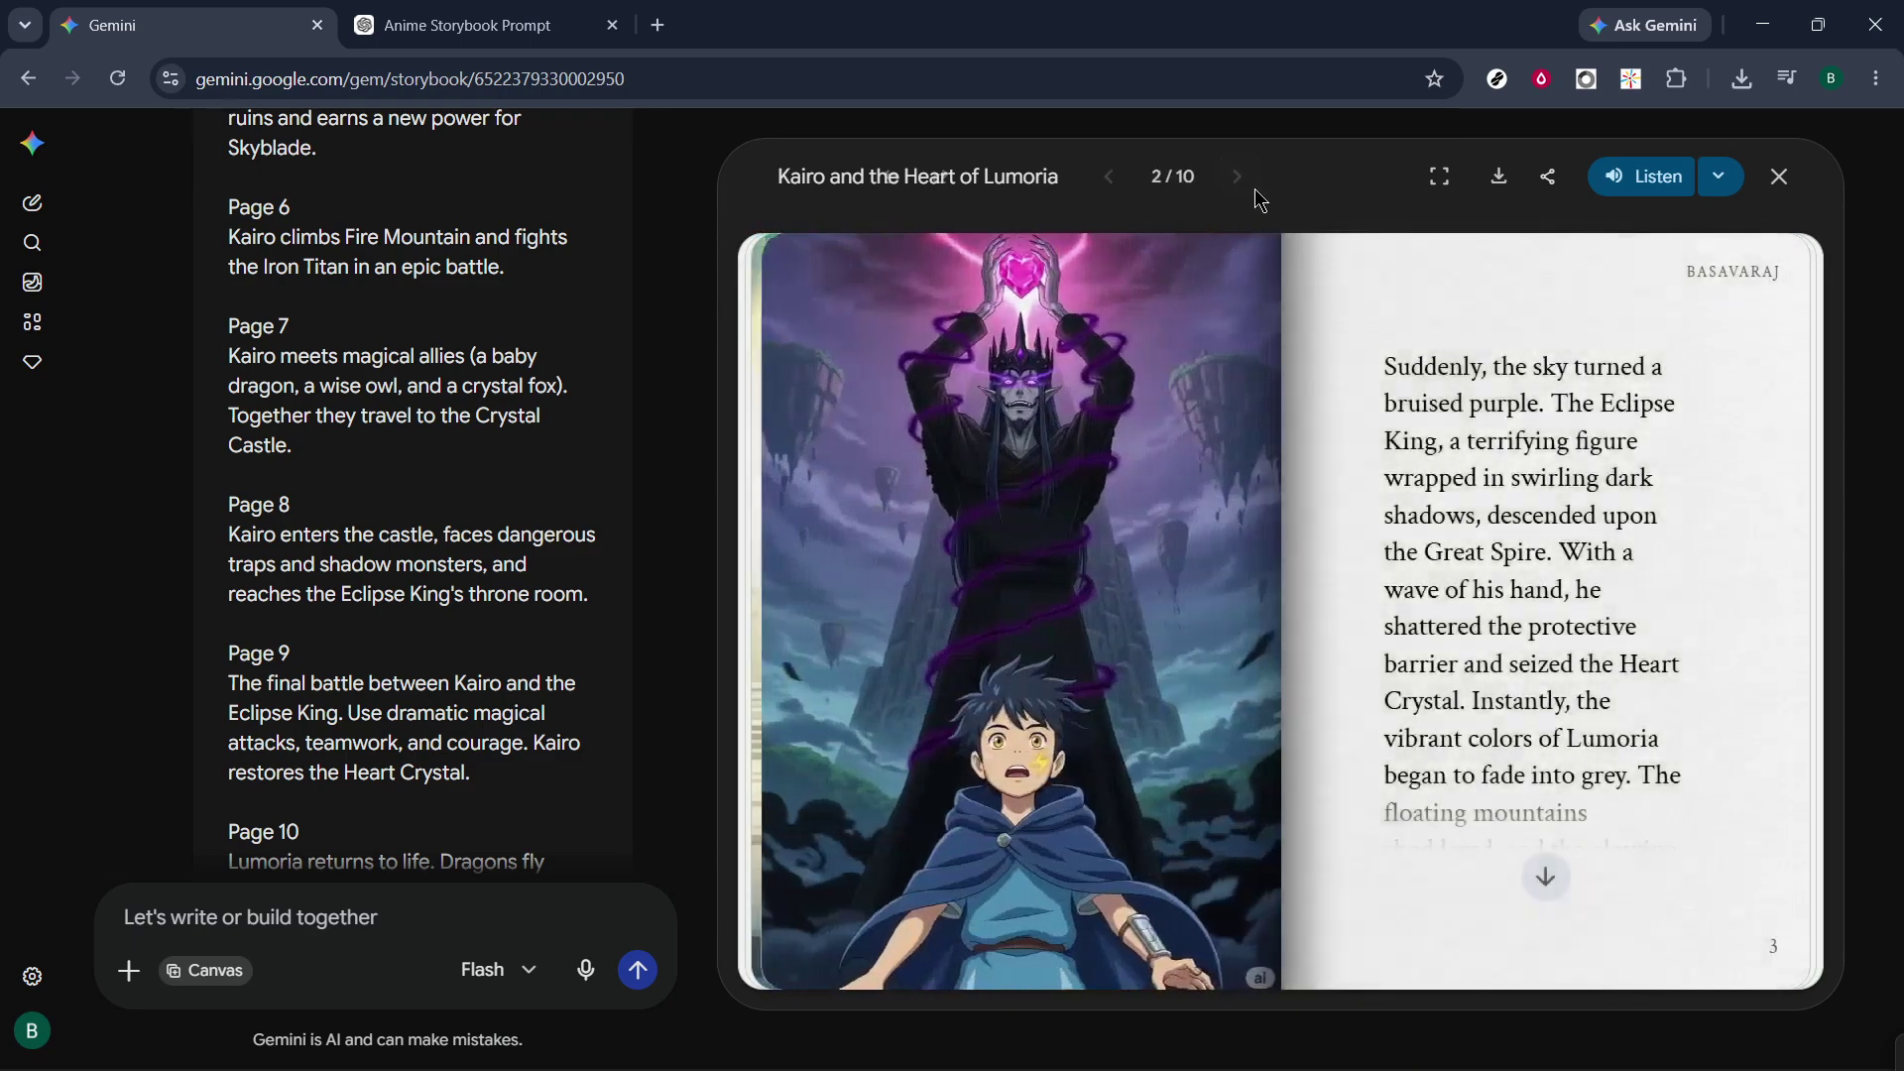
{"action": "left_click", "coordinate": [1238, 179]}
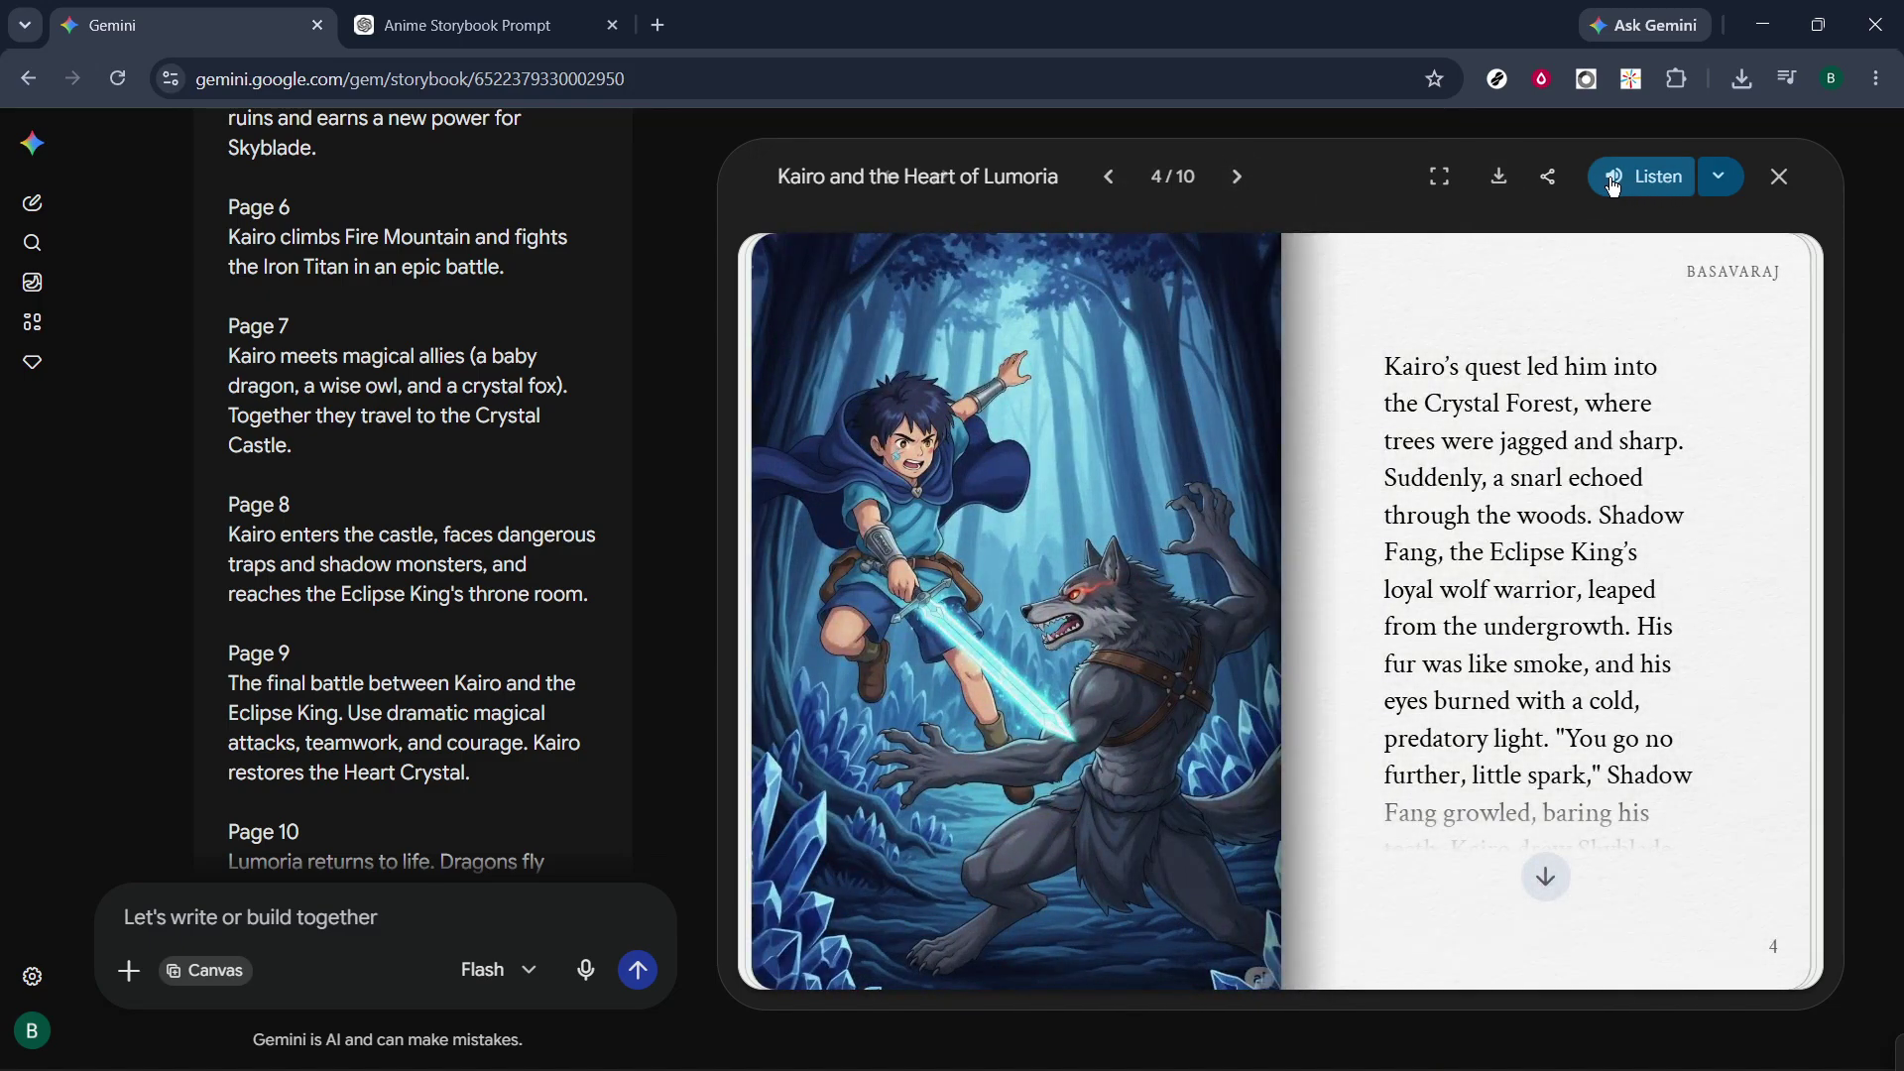
{"action": "left_click", "coordinate": [1614, 185]}
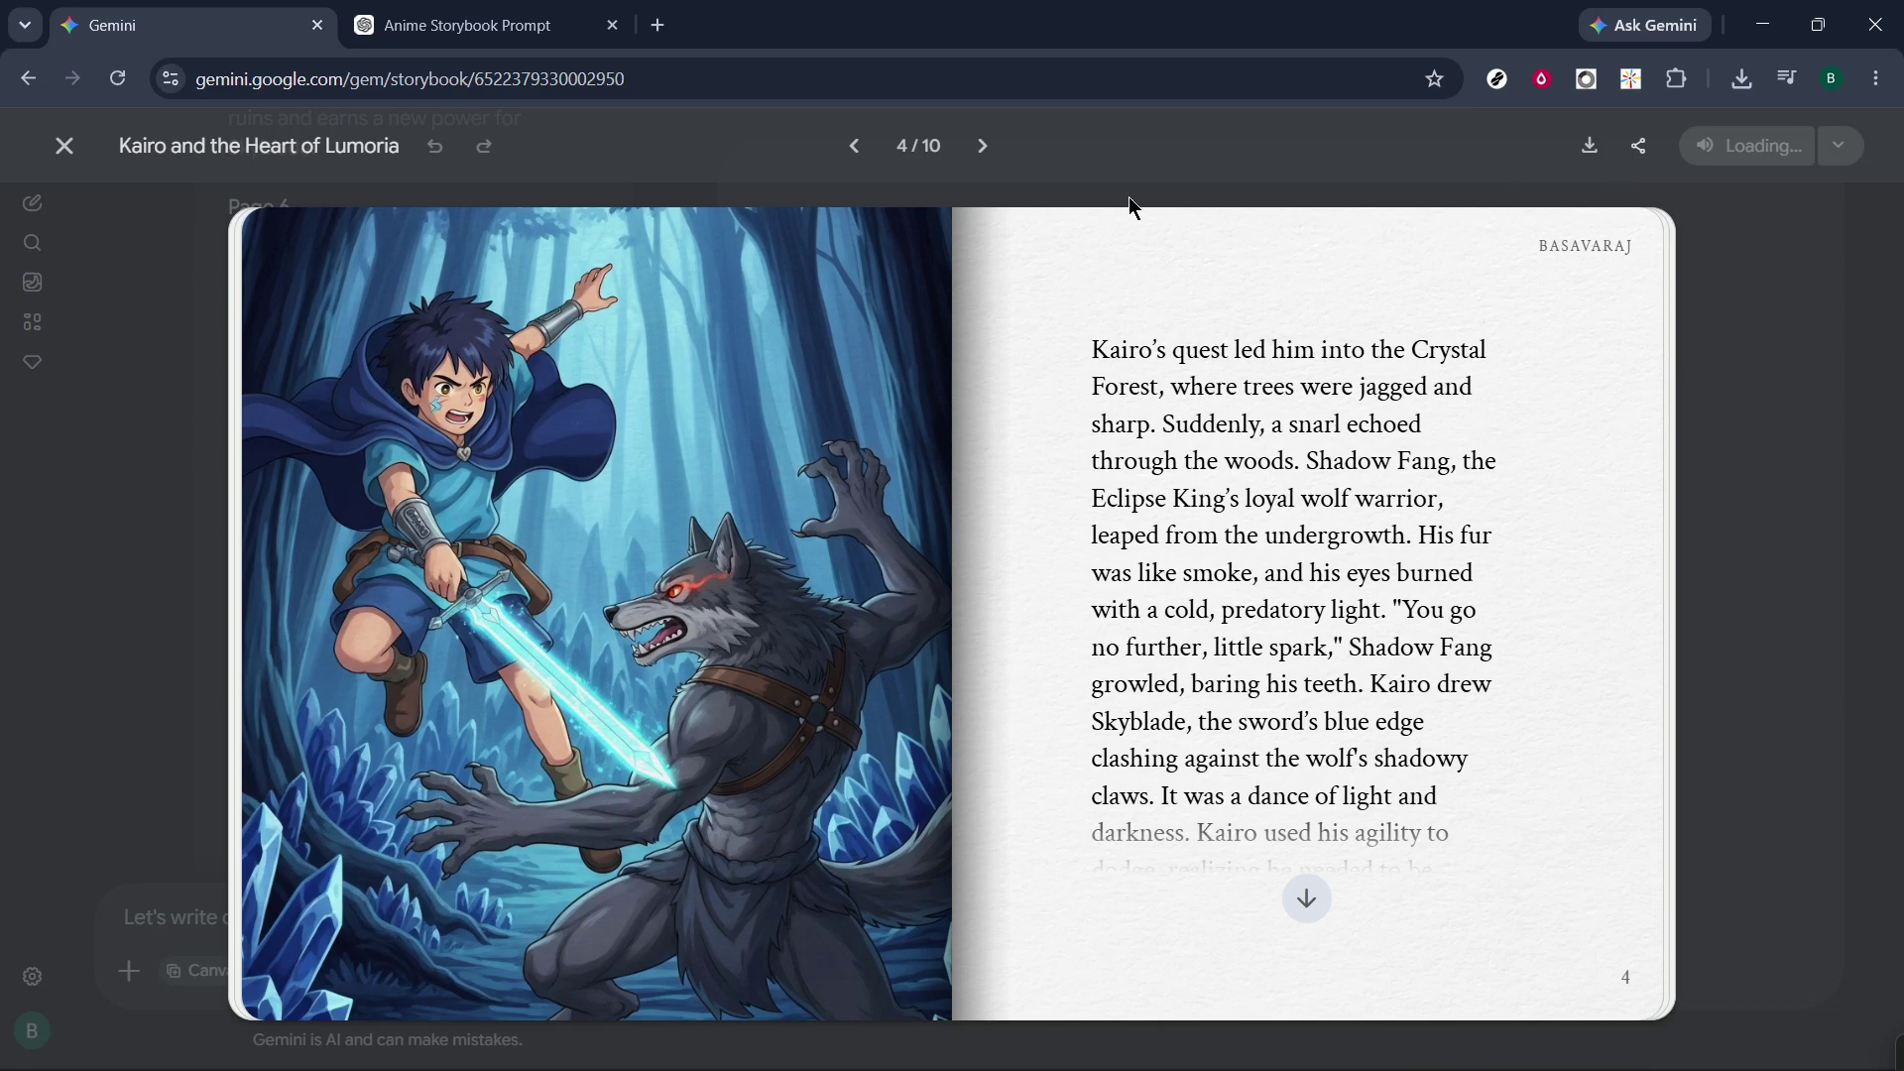
- Turn the storybook back to page 1 and end the full-screen narration, returning to the view beside the chat
{"action": "left_click", "coordinate": [854, 146]}
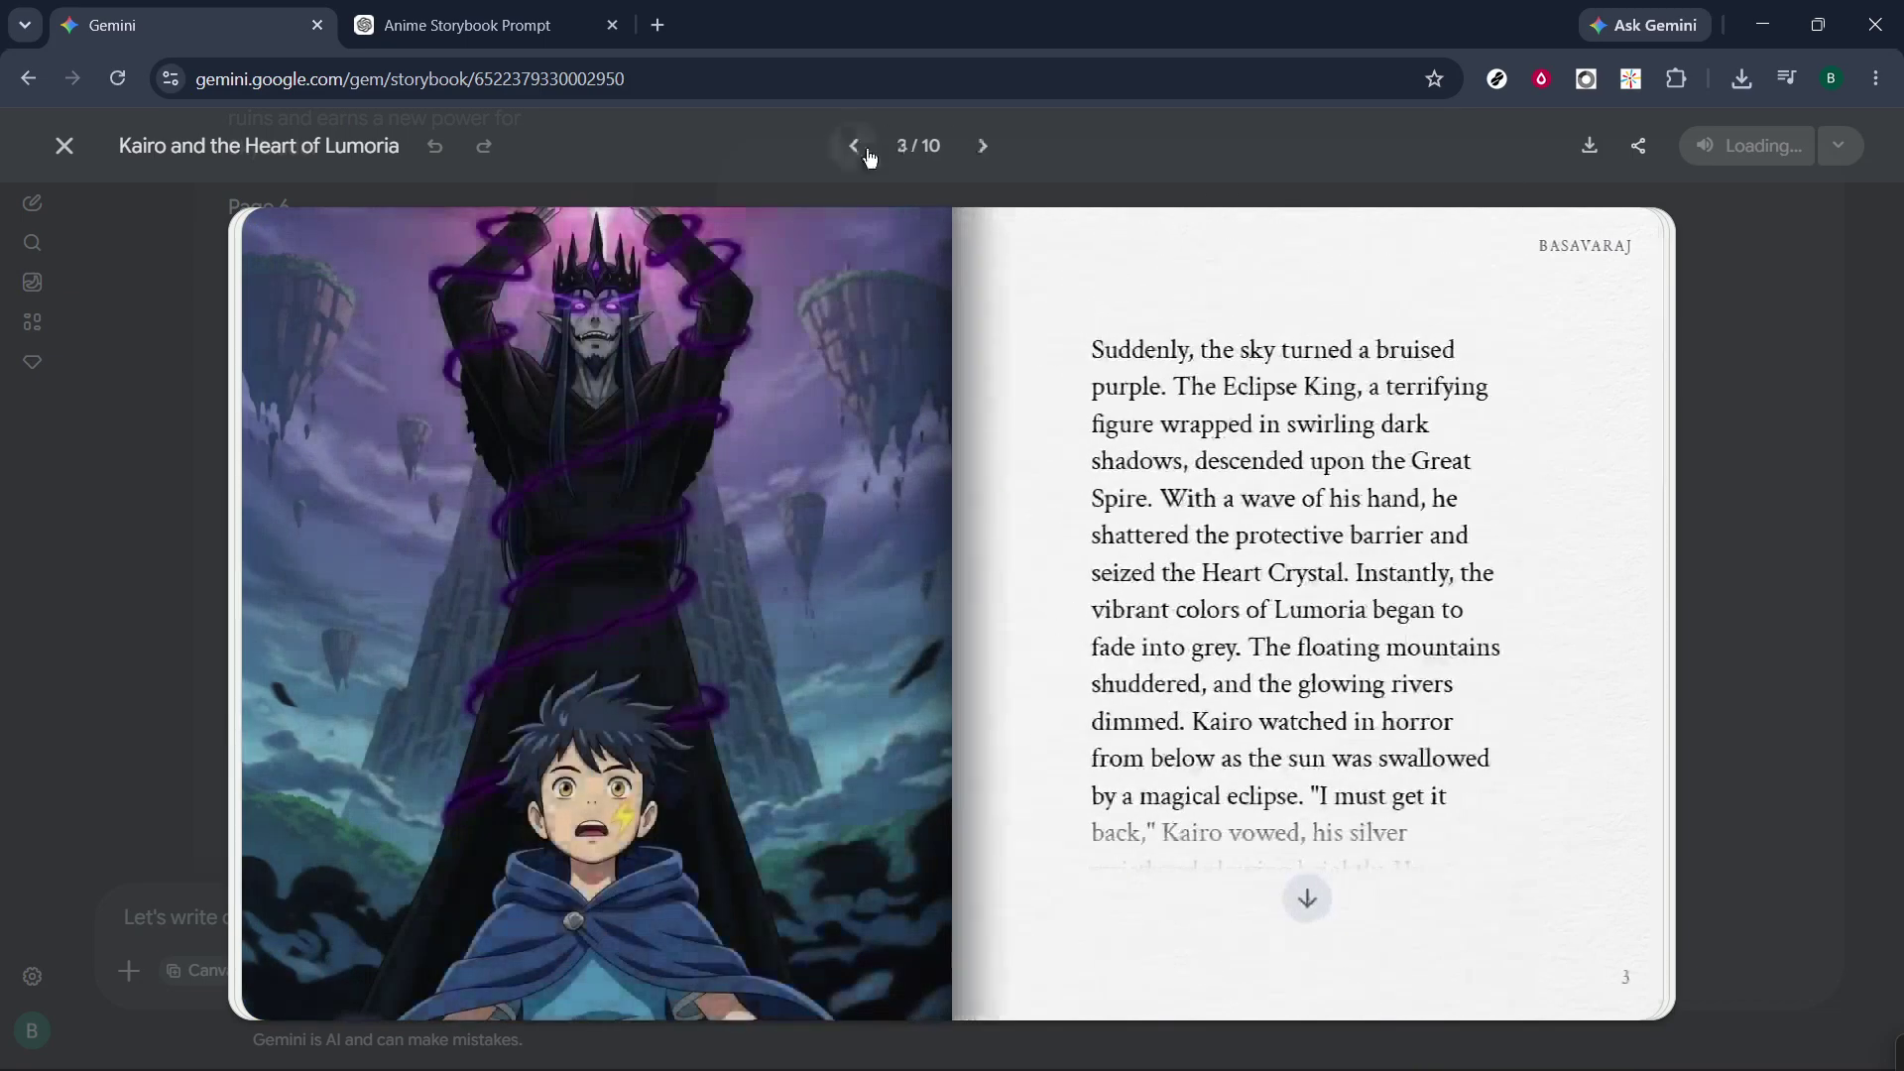
{"action": "left_click", "coordinate": [869, 149]}
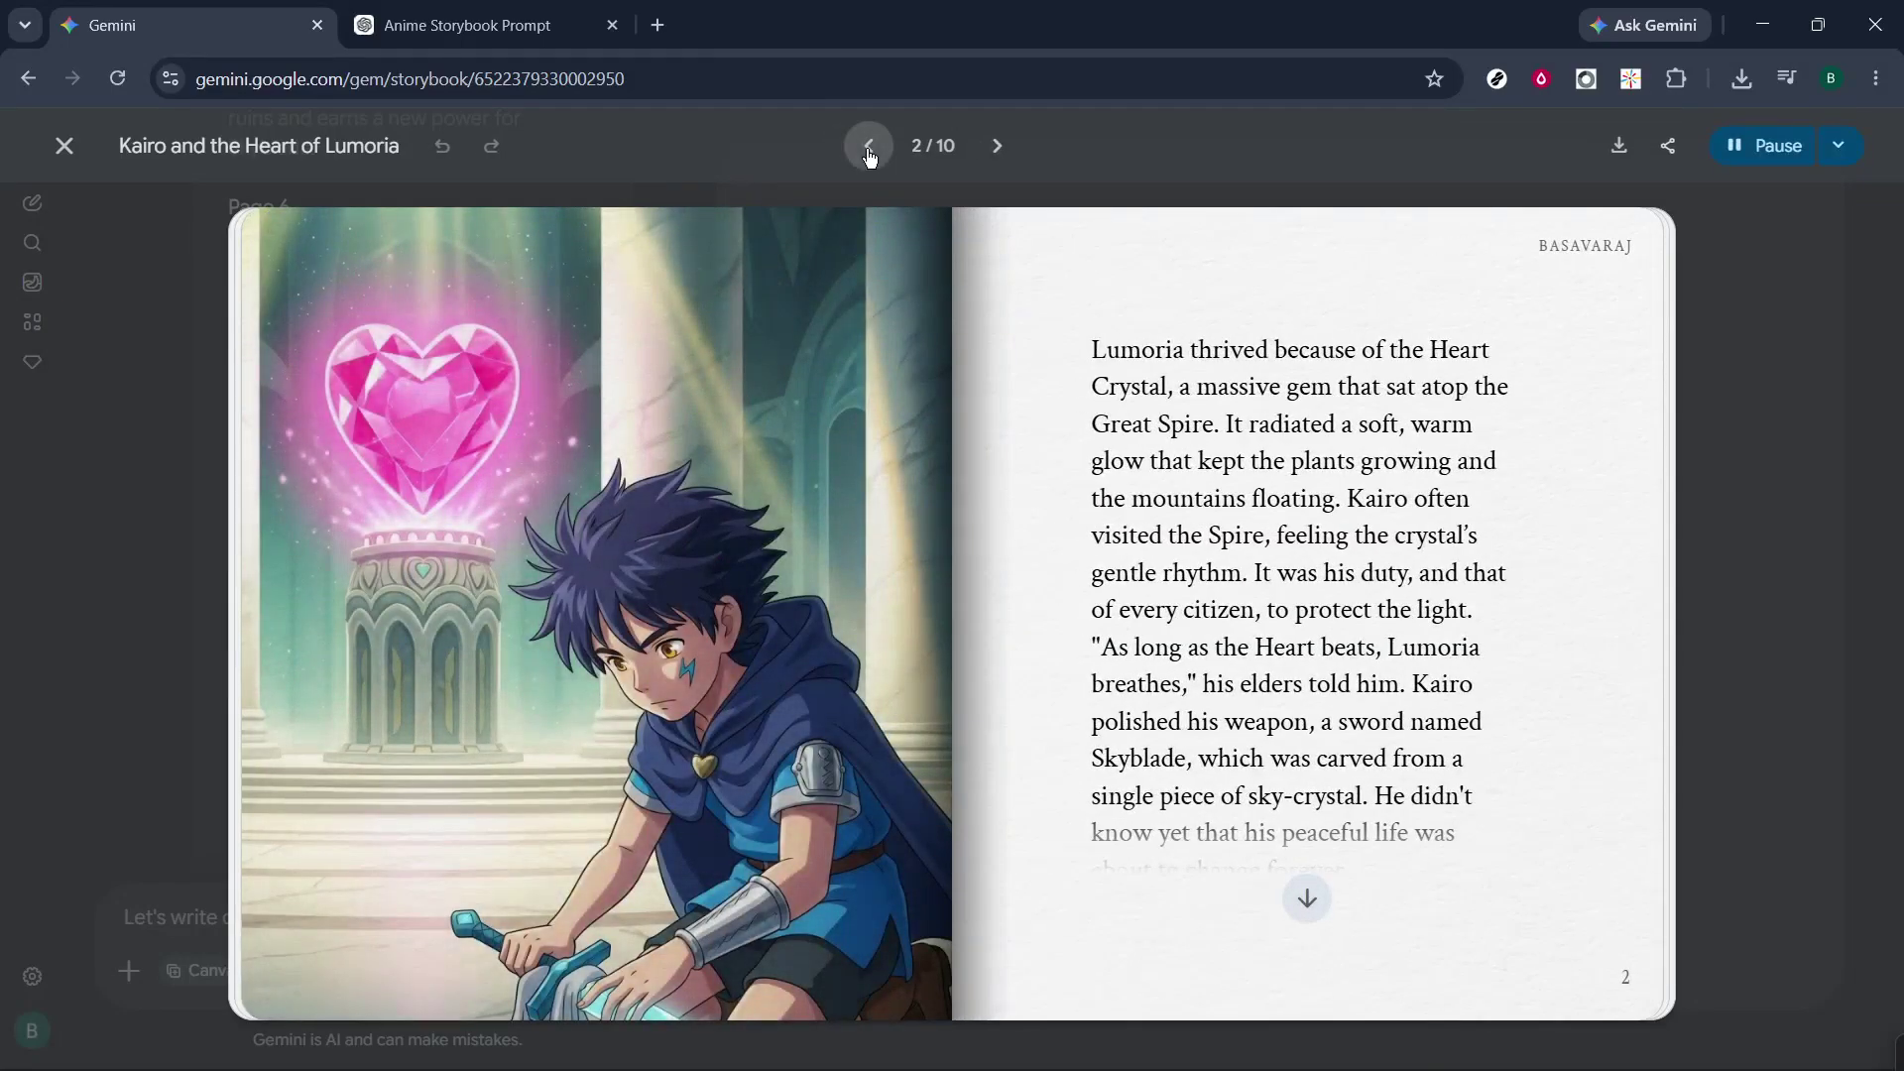
{"action": "left_click", "coordinate": [869, 149]}
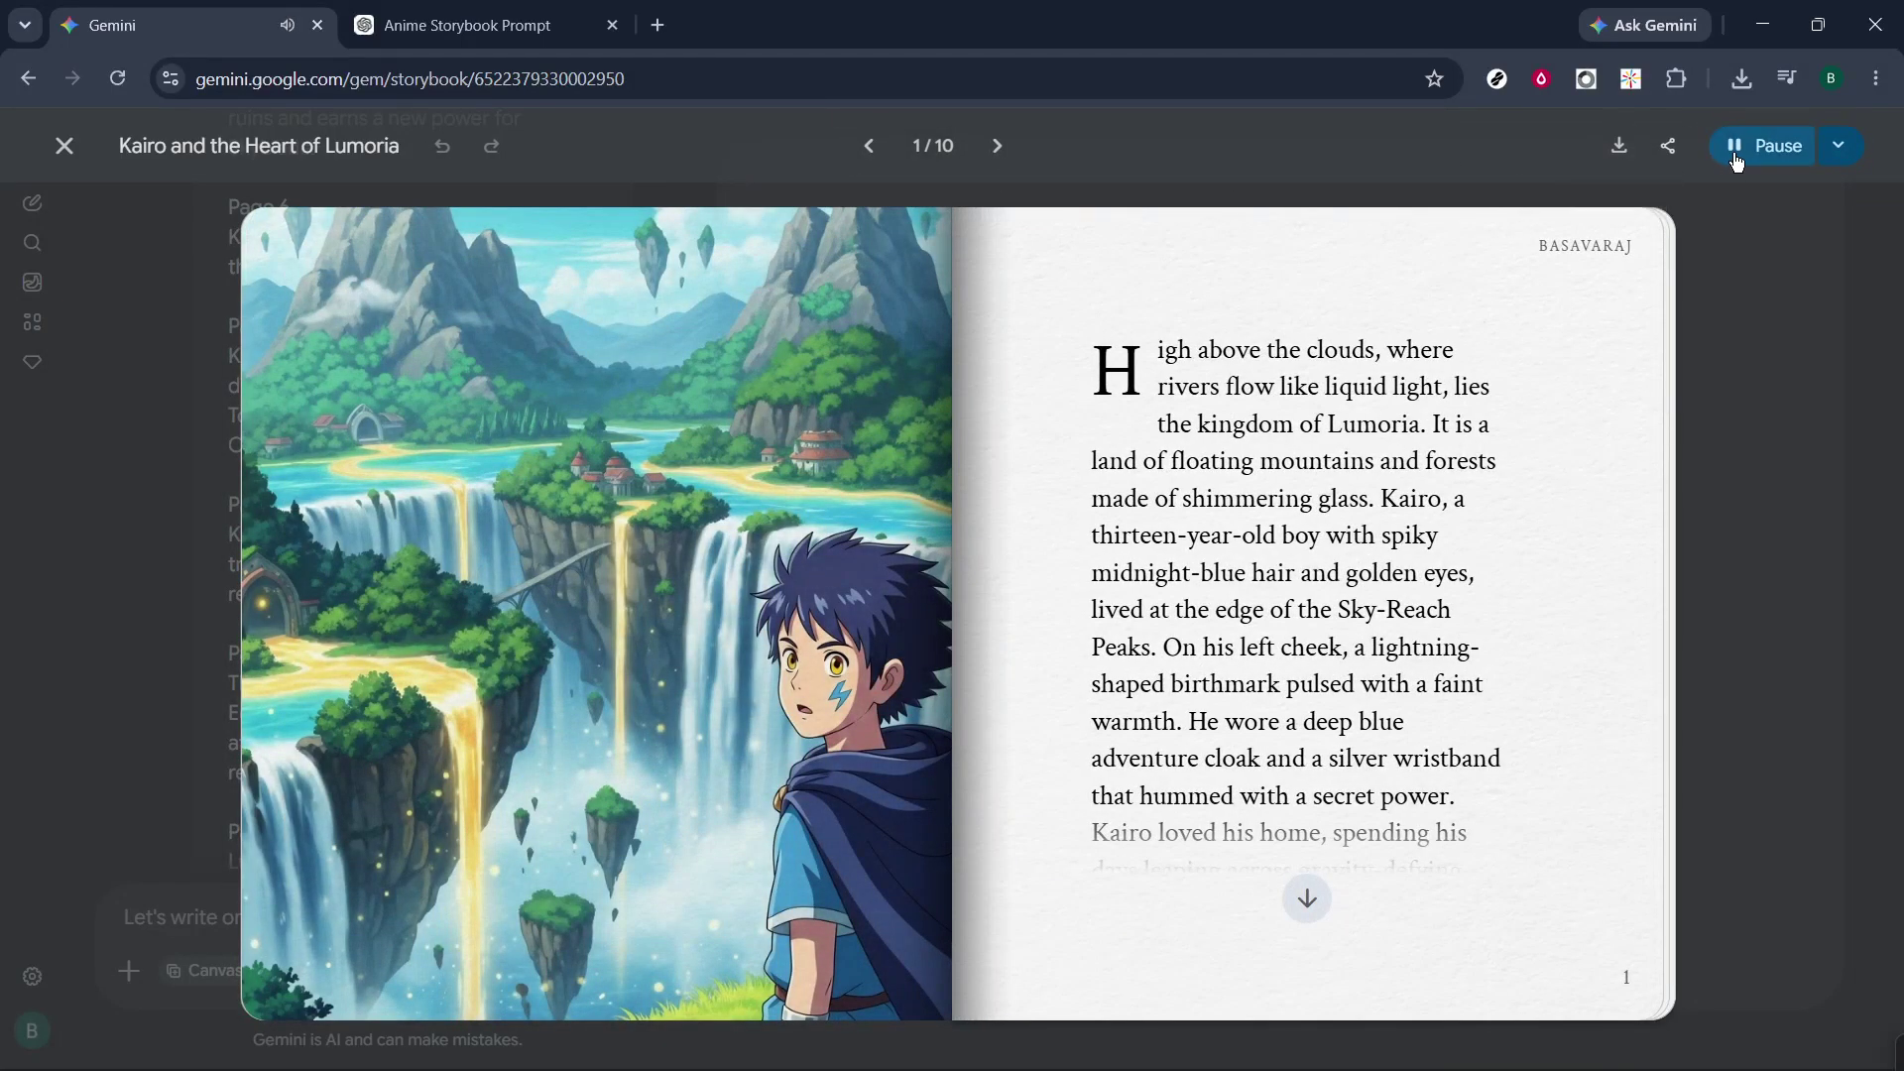
{"action": "left_click", "coordinate": [1736, 149]}
{"action": "left_click", "coordinate": [71, 164]}
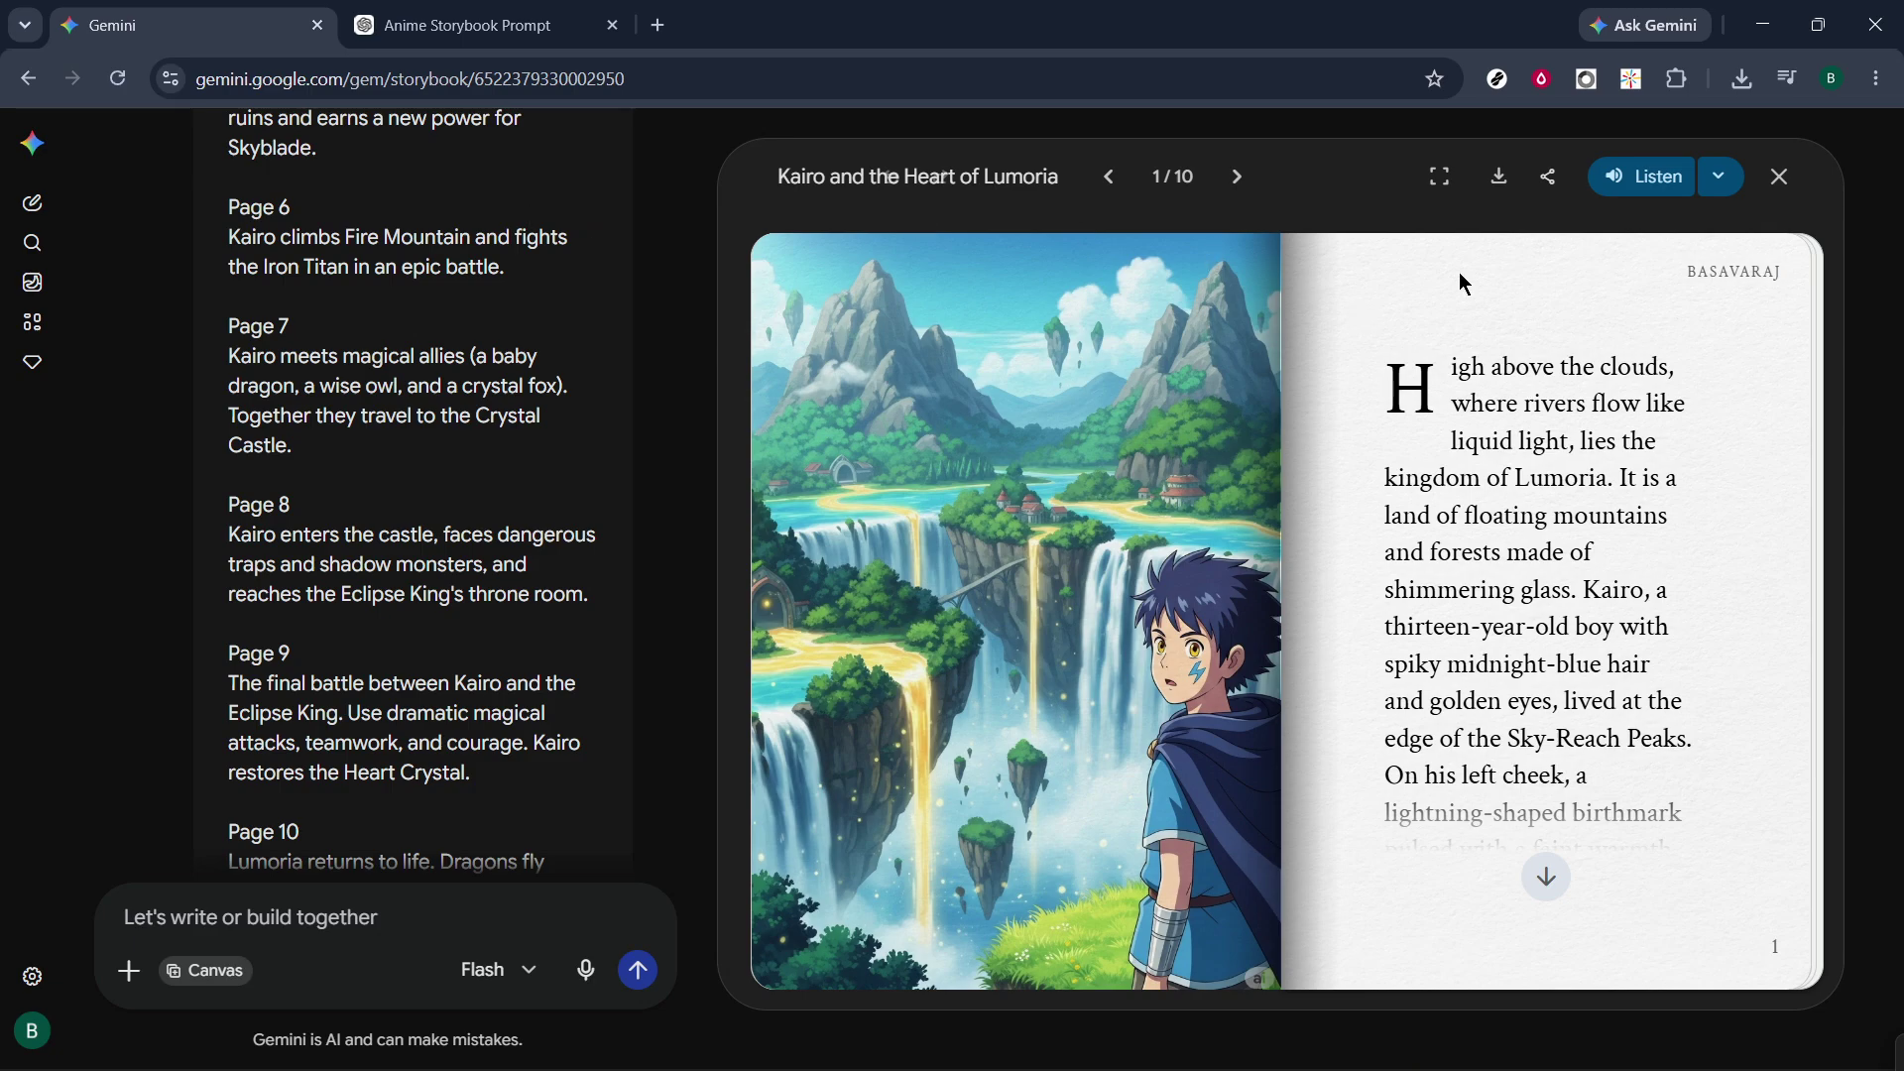
- Flip forward through the storybook preview from page 1 to page 6
{"action": "mouse_move", "coordinate": [1758, 902]}
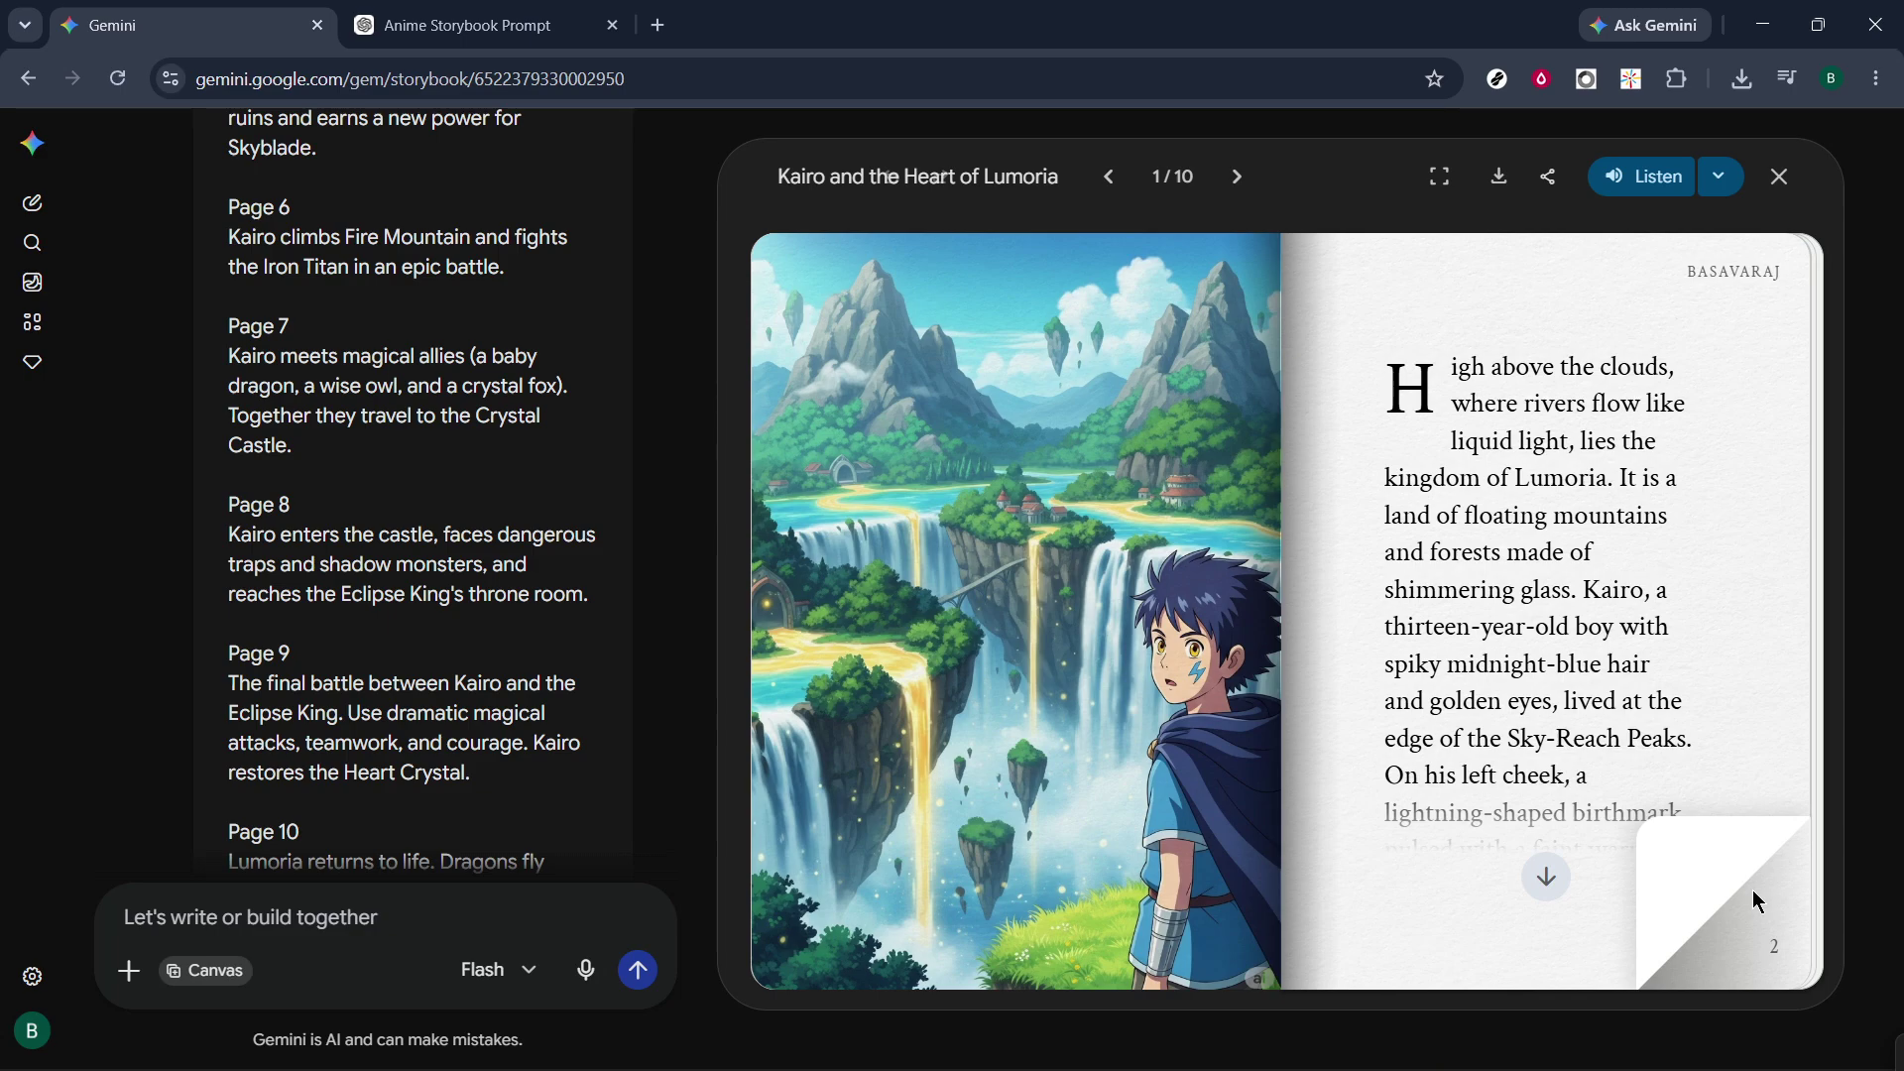
{"action": "left_click", "coordinate": [1755, 900]}
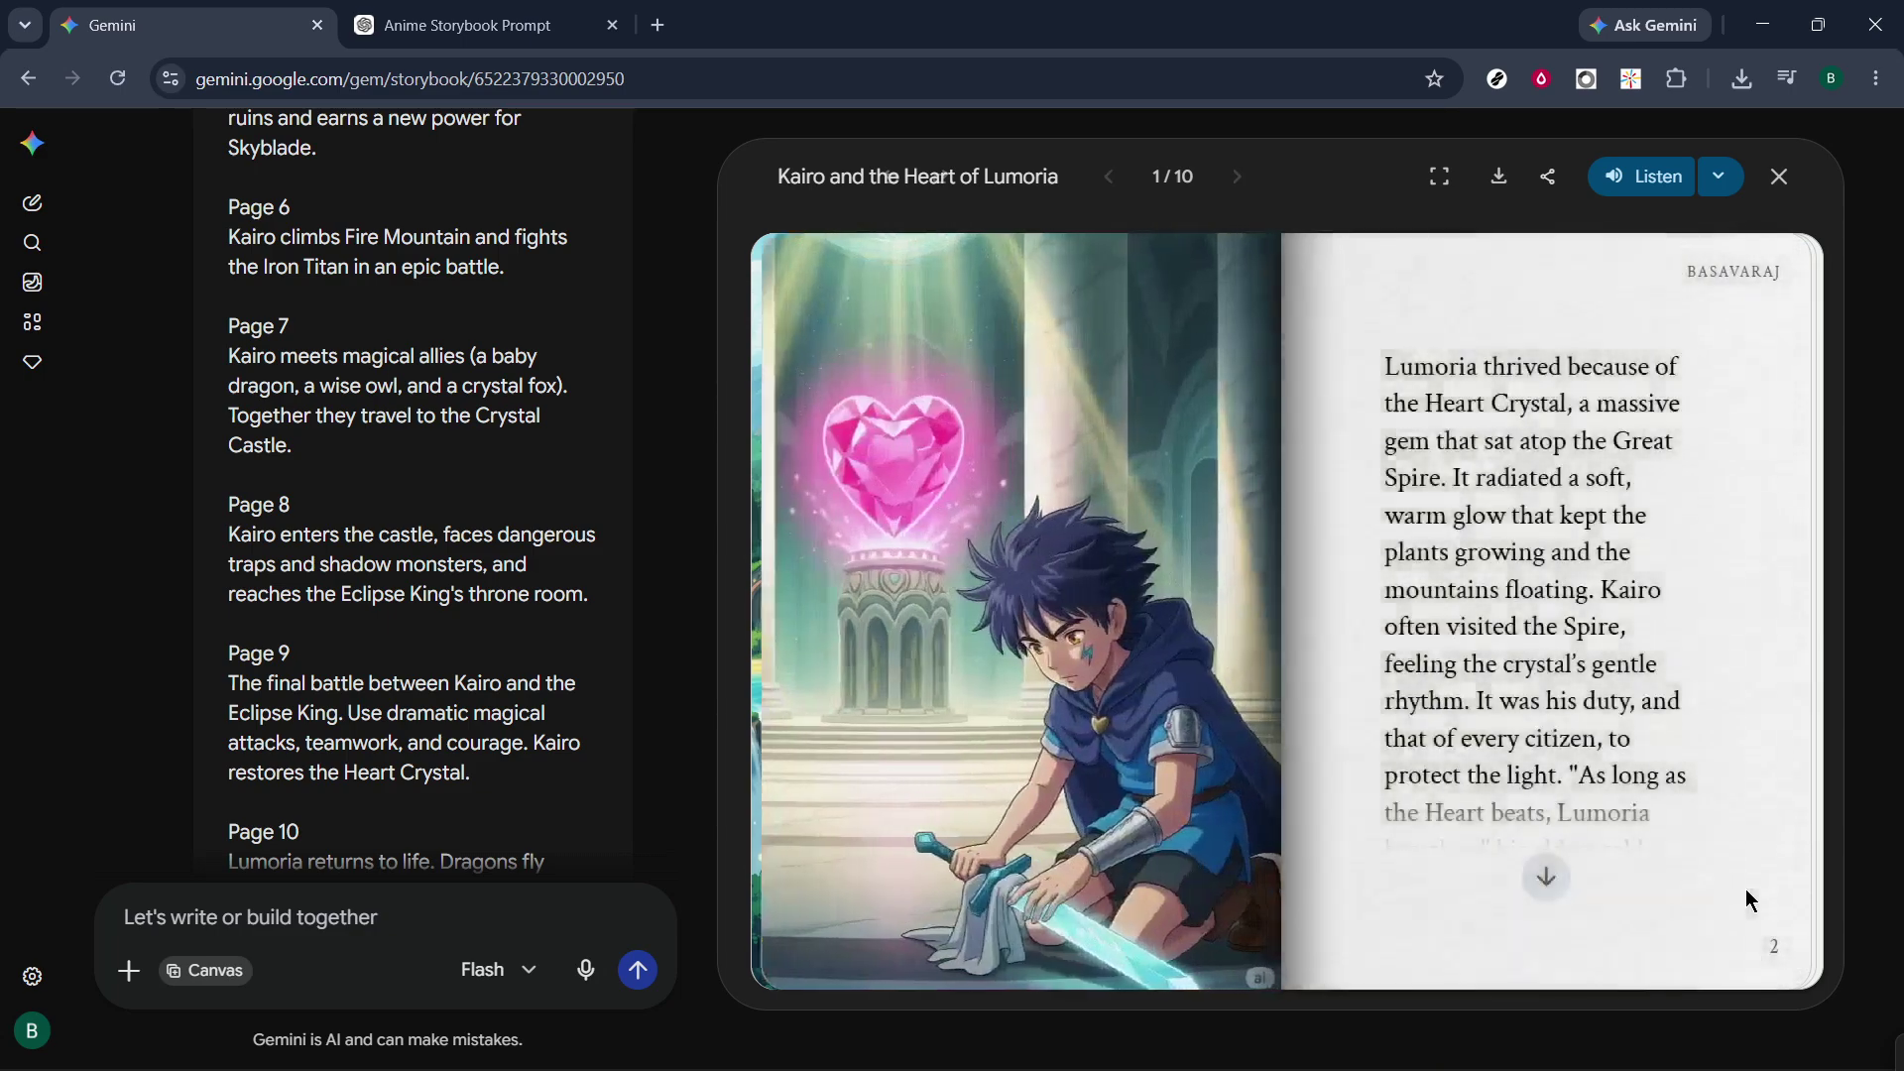
{"action": "left_click", "coordinate": [1746, 884]}
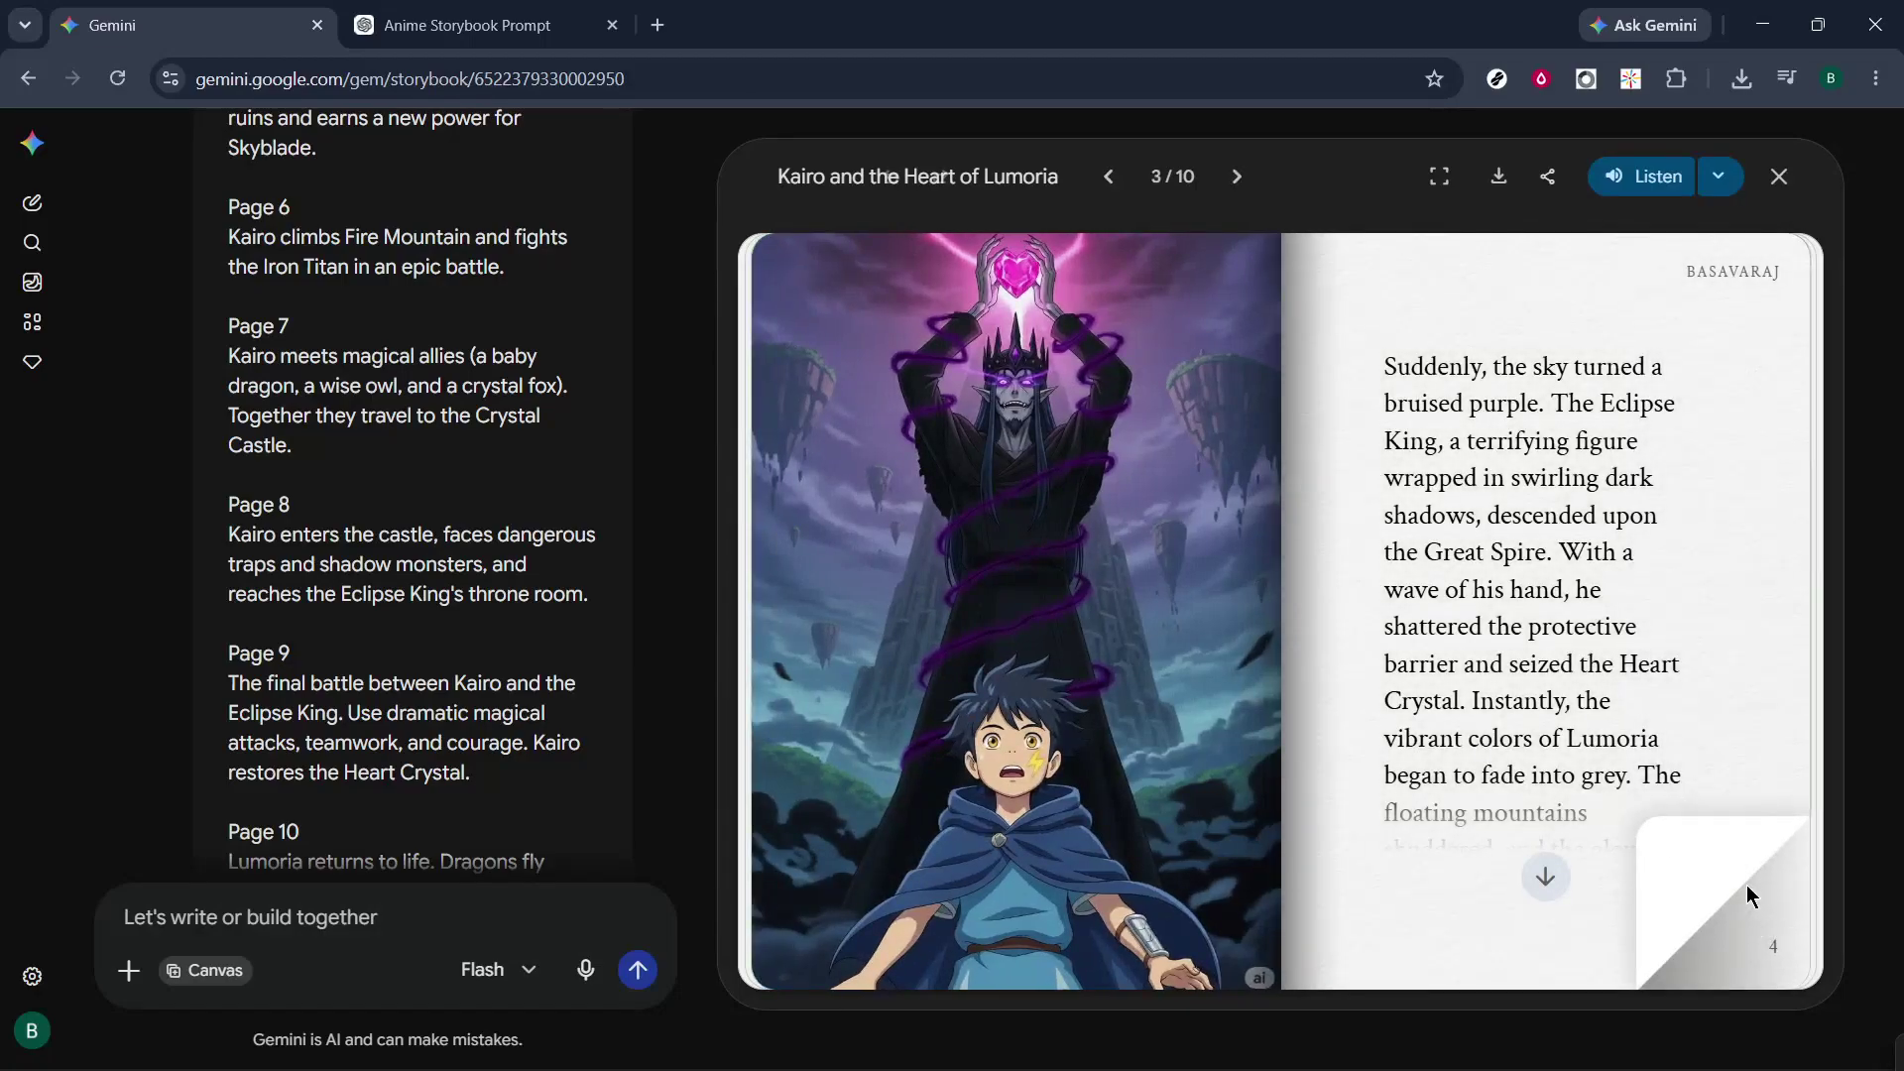
{"action": "left_click", "coordinate": [1746, 885]}
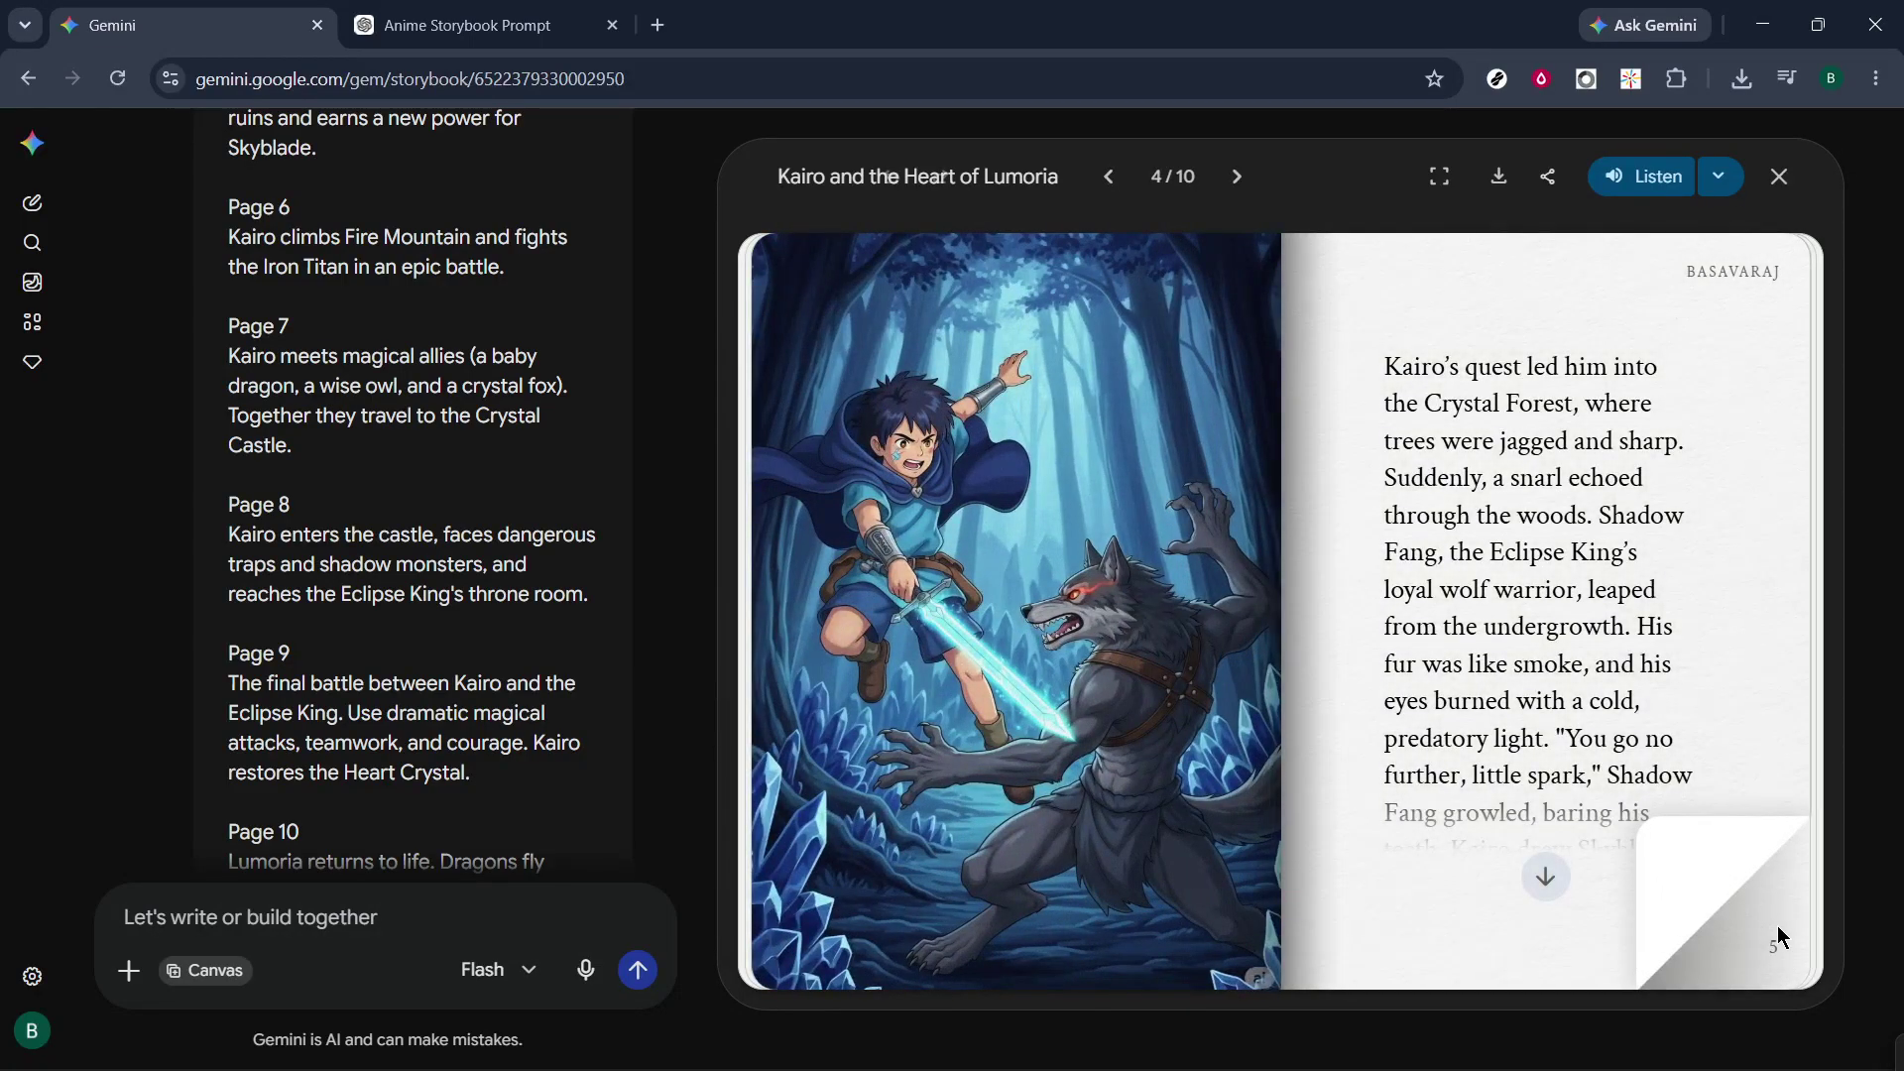
{"action": "left_click", "coordinate": [1776, 932]}
{"action": "left_click", "coordinate": [1782, 937]}
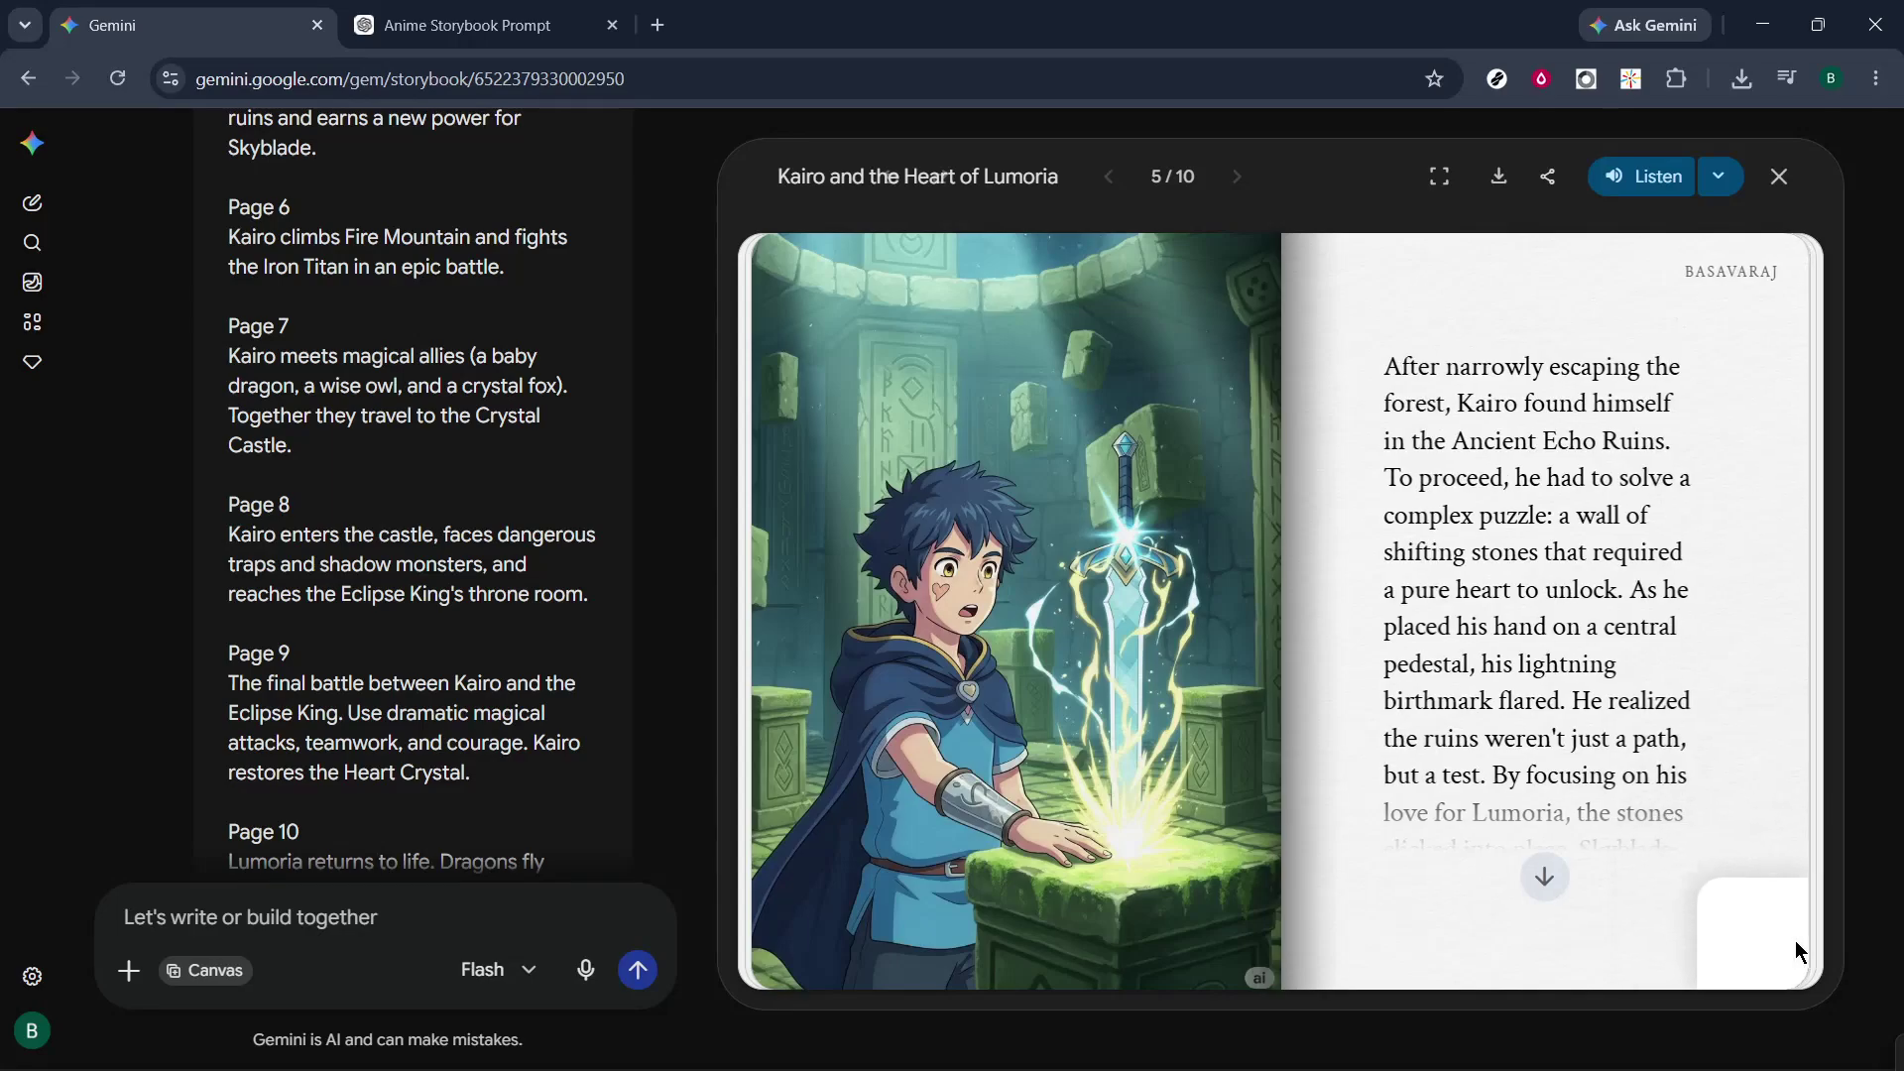
- Draft the follow-up prompt "keep the visuals and turn them more red" below the finished storybook response without sending it
{"action": "scroll", "coordinate": [181, 531], "scroll_direction": "down", "scroll_amount": 5}
{"action": "scroll", "coordinate": [181, 531], "scroll_direction": "down", "scroll_amount": 2}
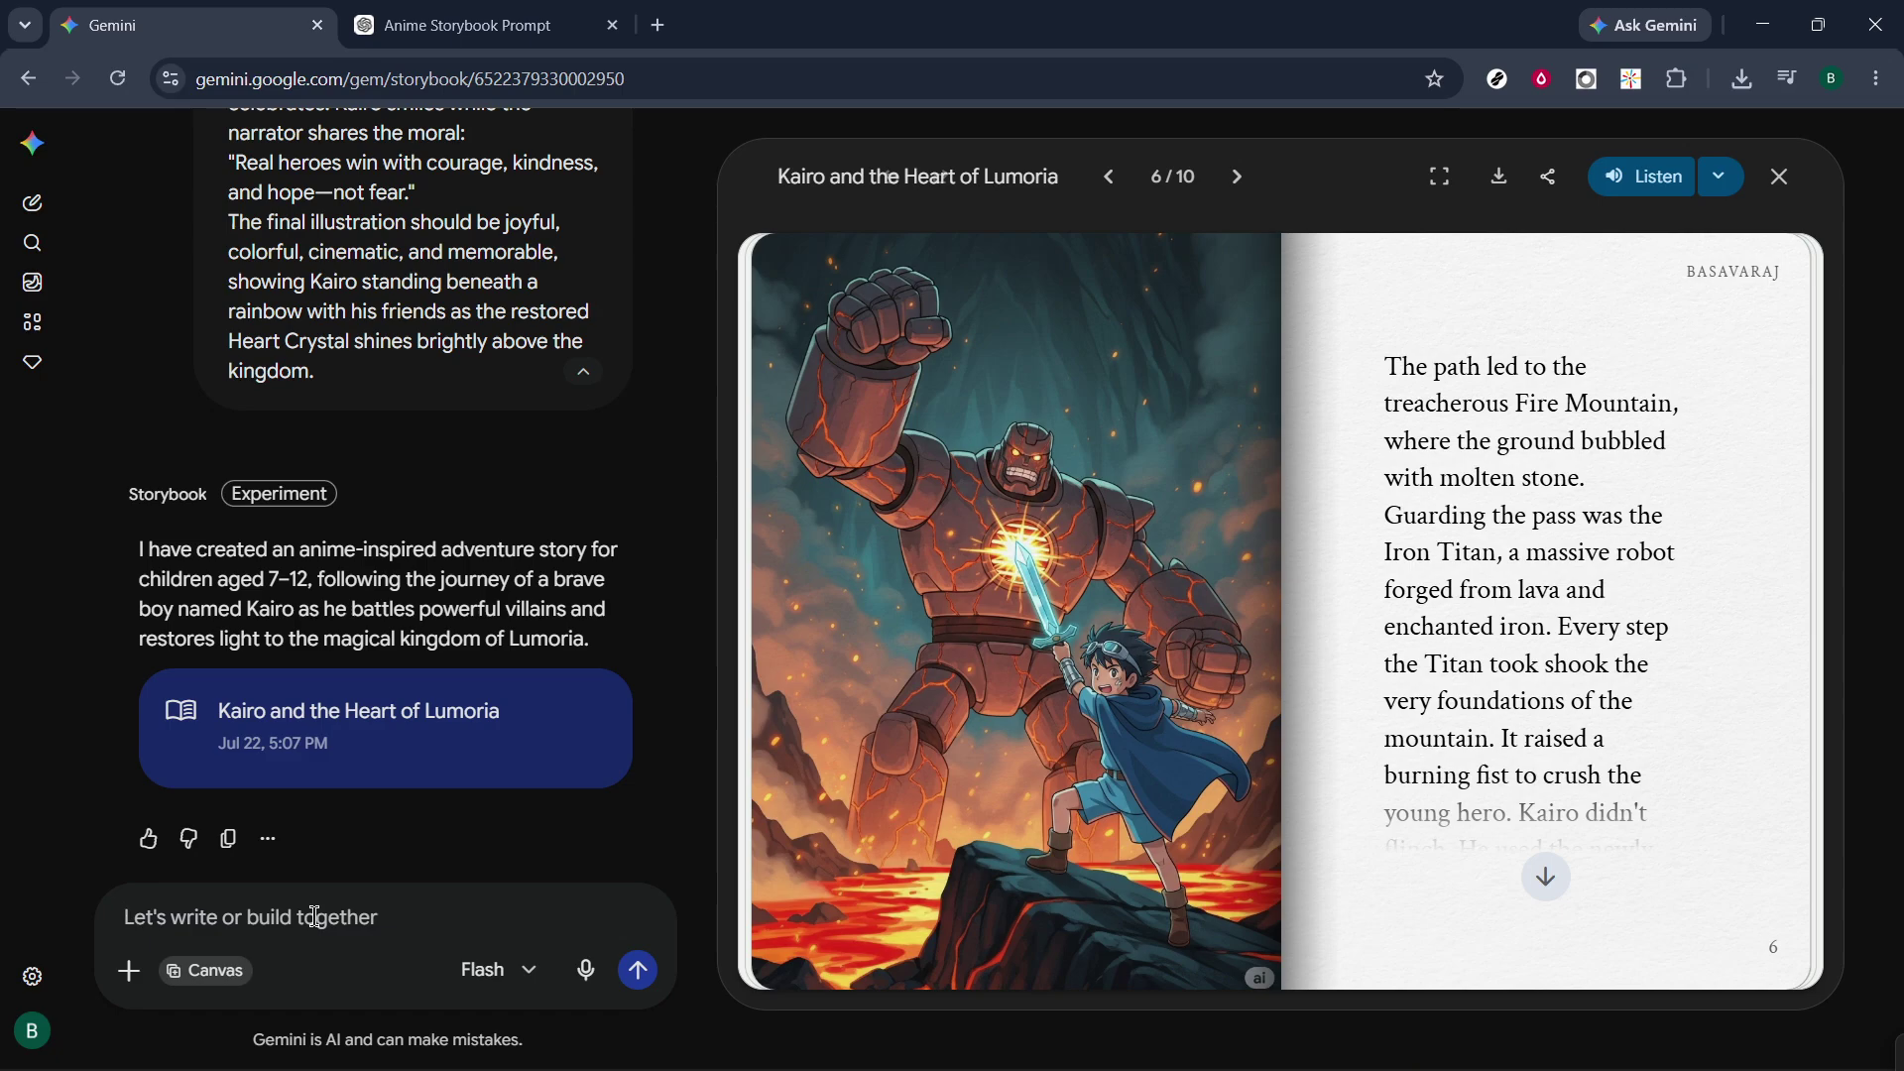
{"action": "type", "text": "ke"}
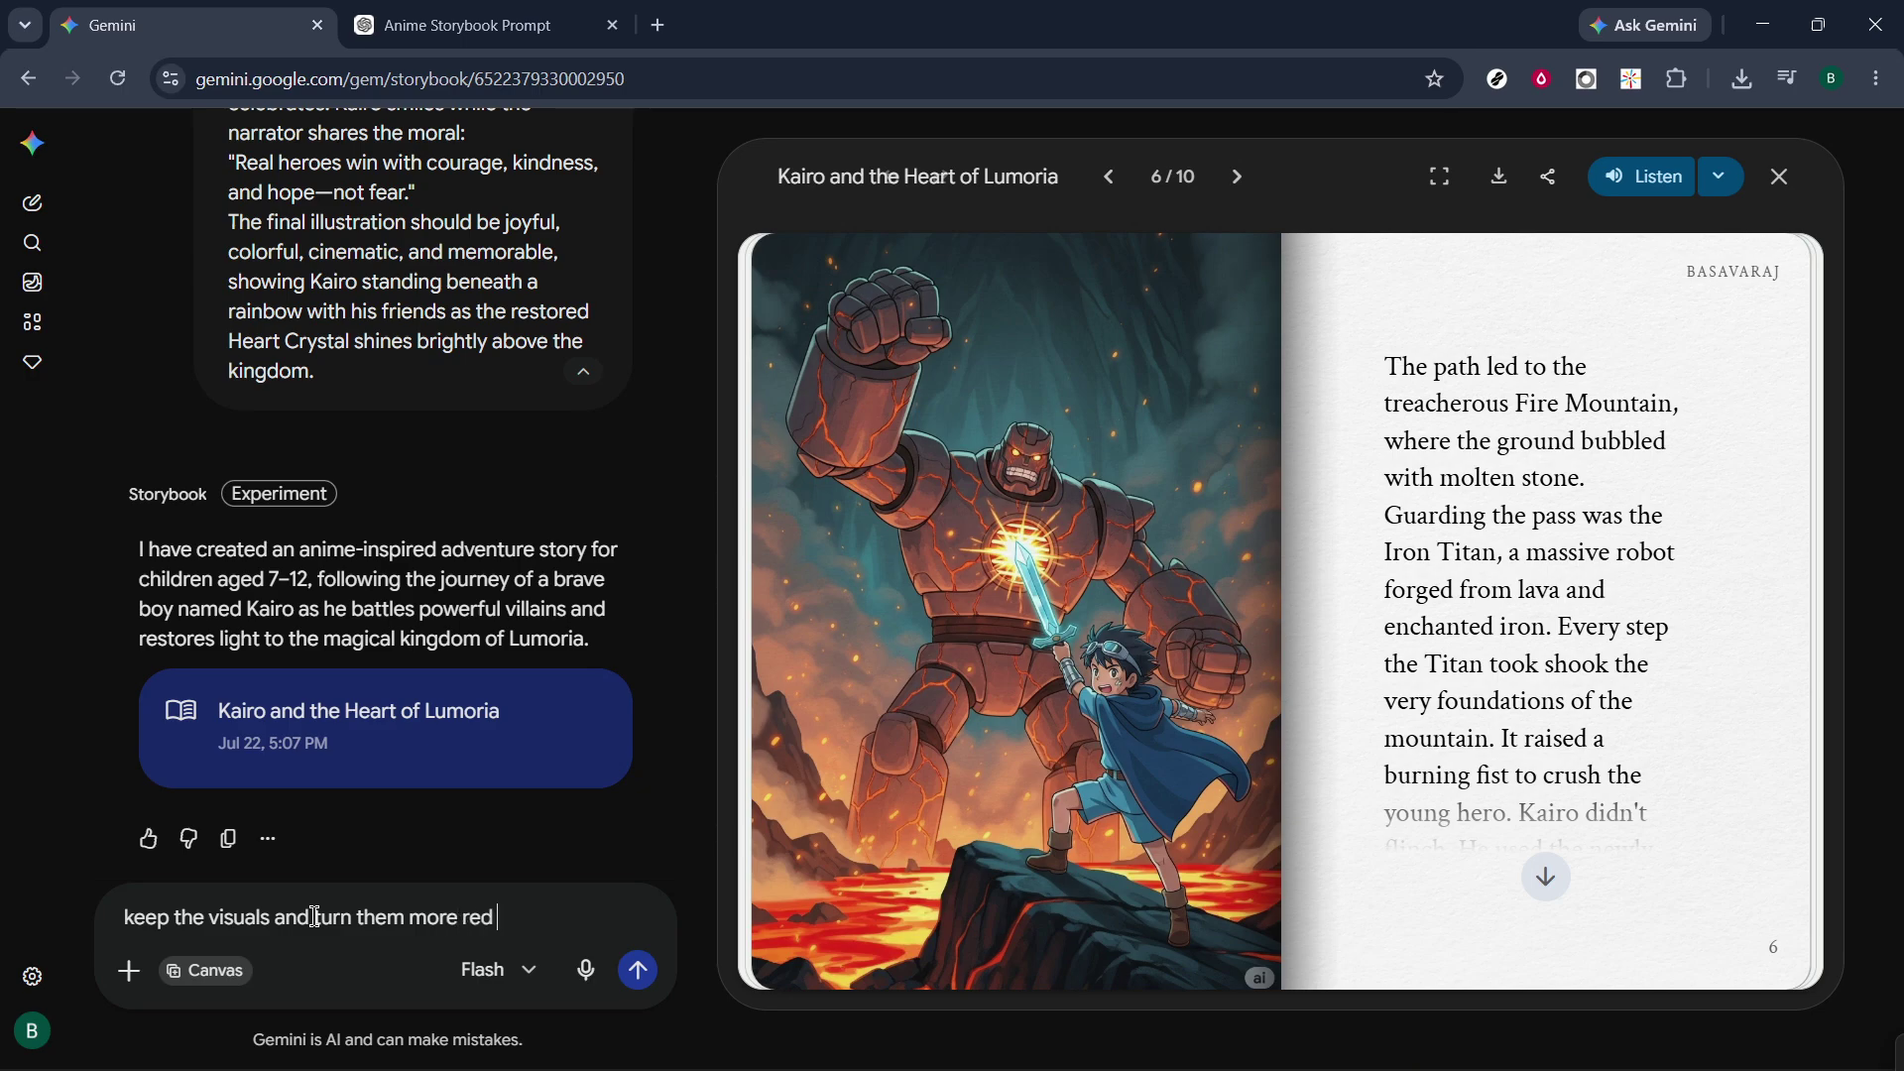
{"action": "type", "text": "N"}
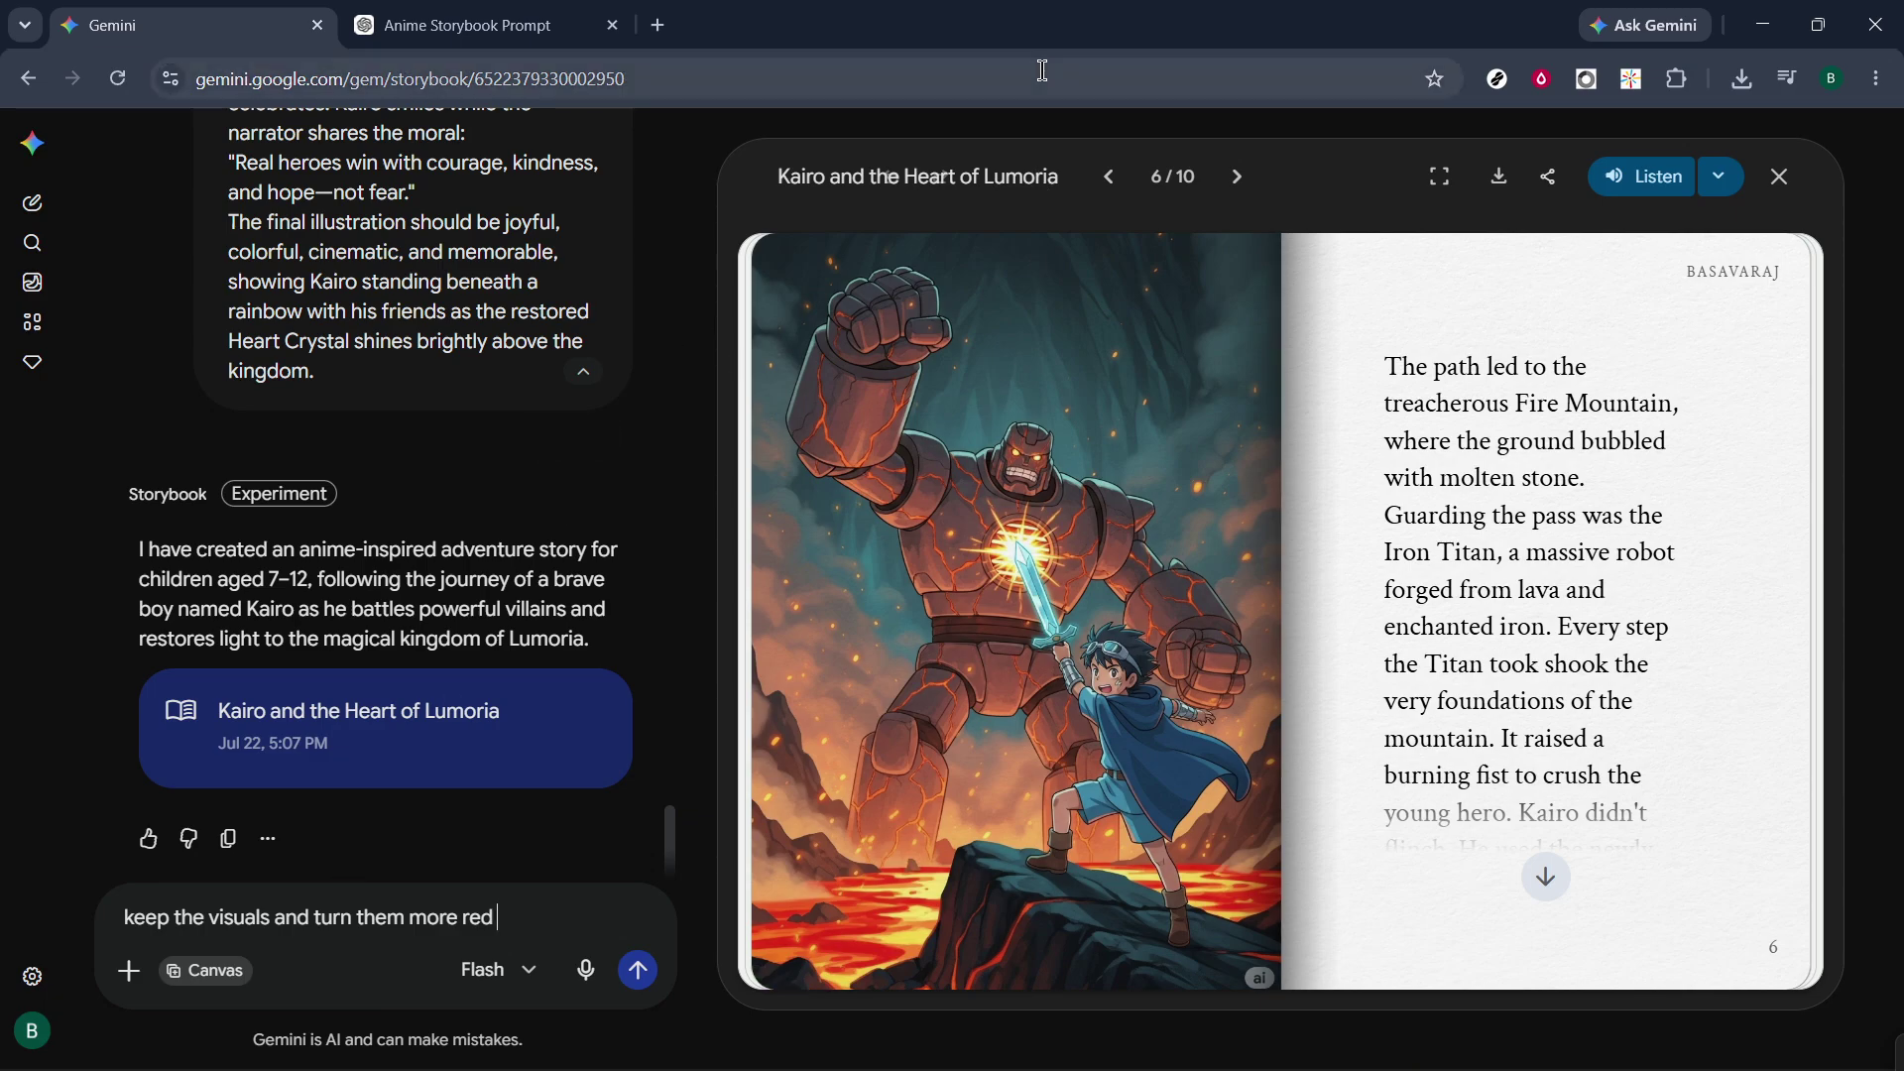
- View the storybook's shareable public link and social sharing options, and close them without sharing
{"action": "left_click", "coordinate": [1550, 178]}
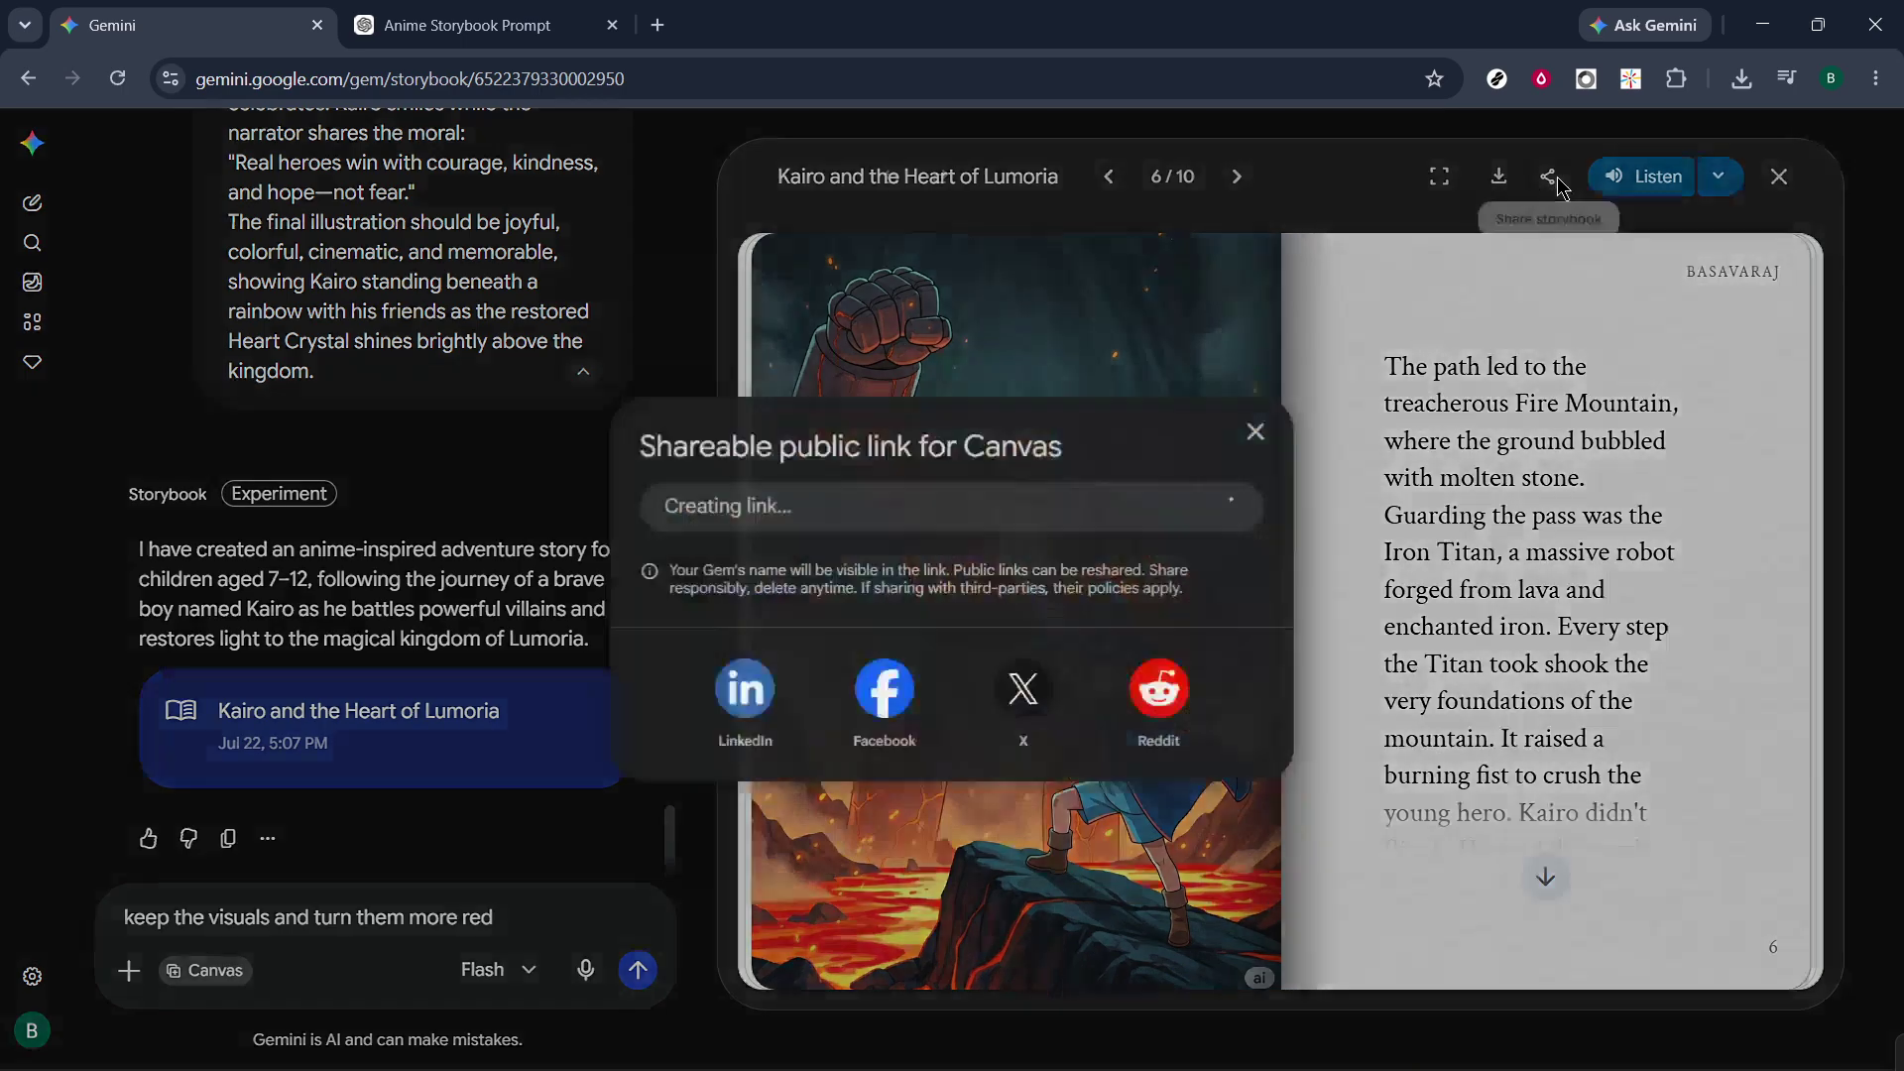
{"action": "left_click", "coordinate": [1255, 432]}
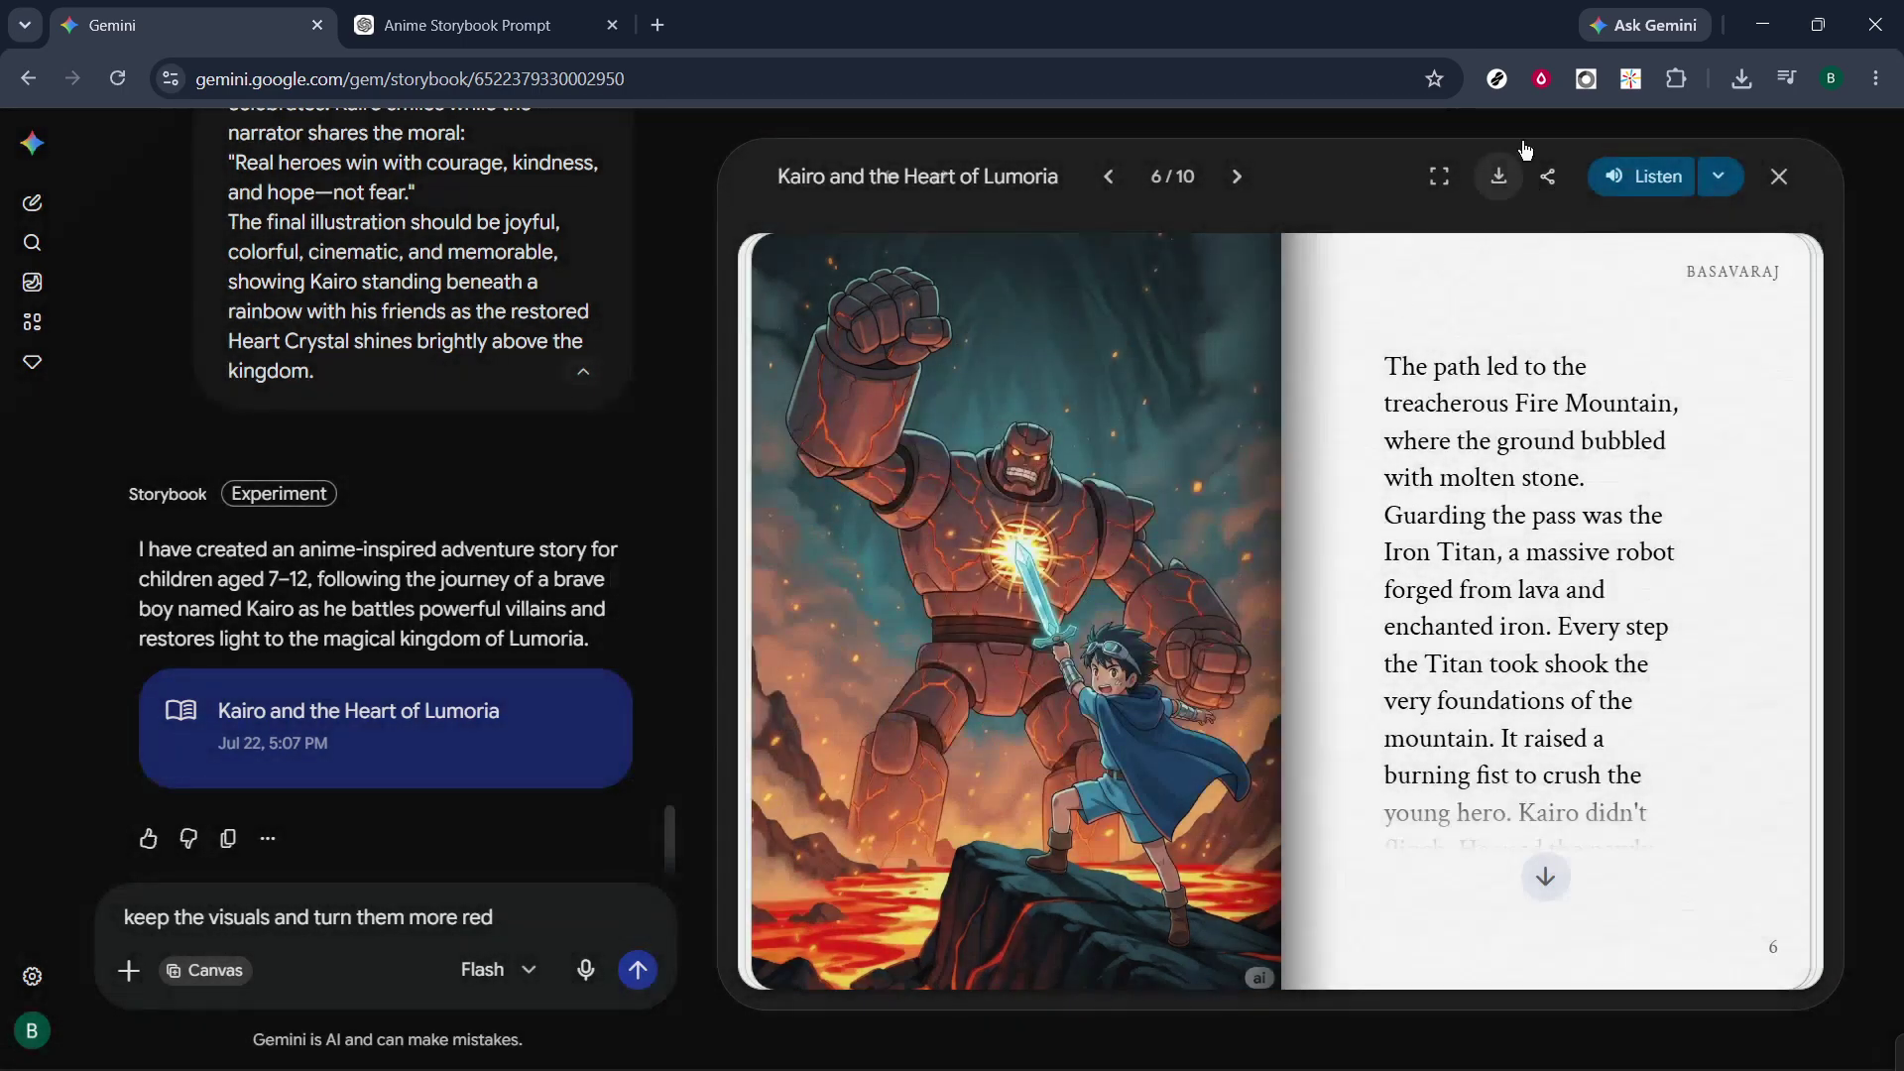
{"action": "right_click", "coordinate": [1486, 188]}
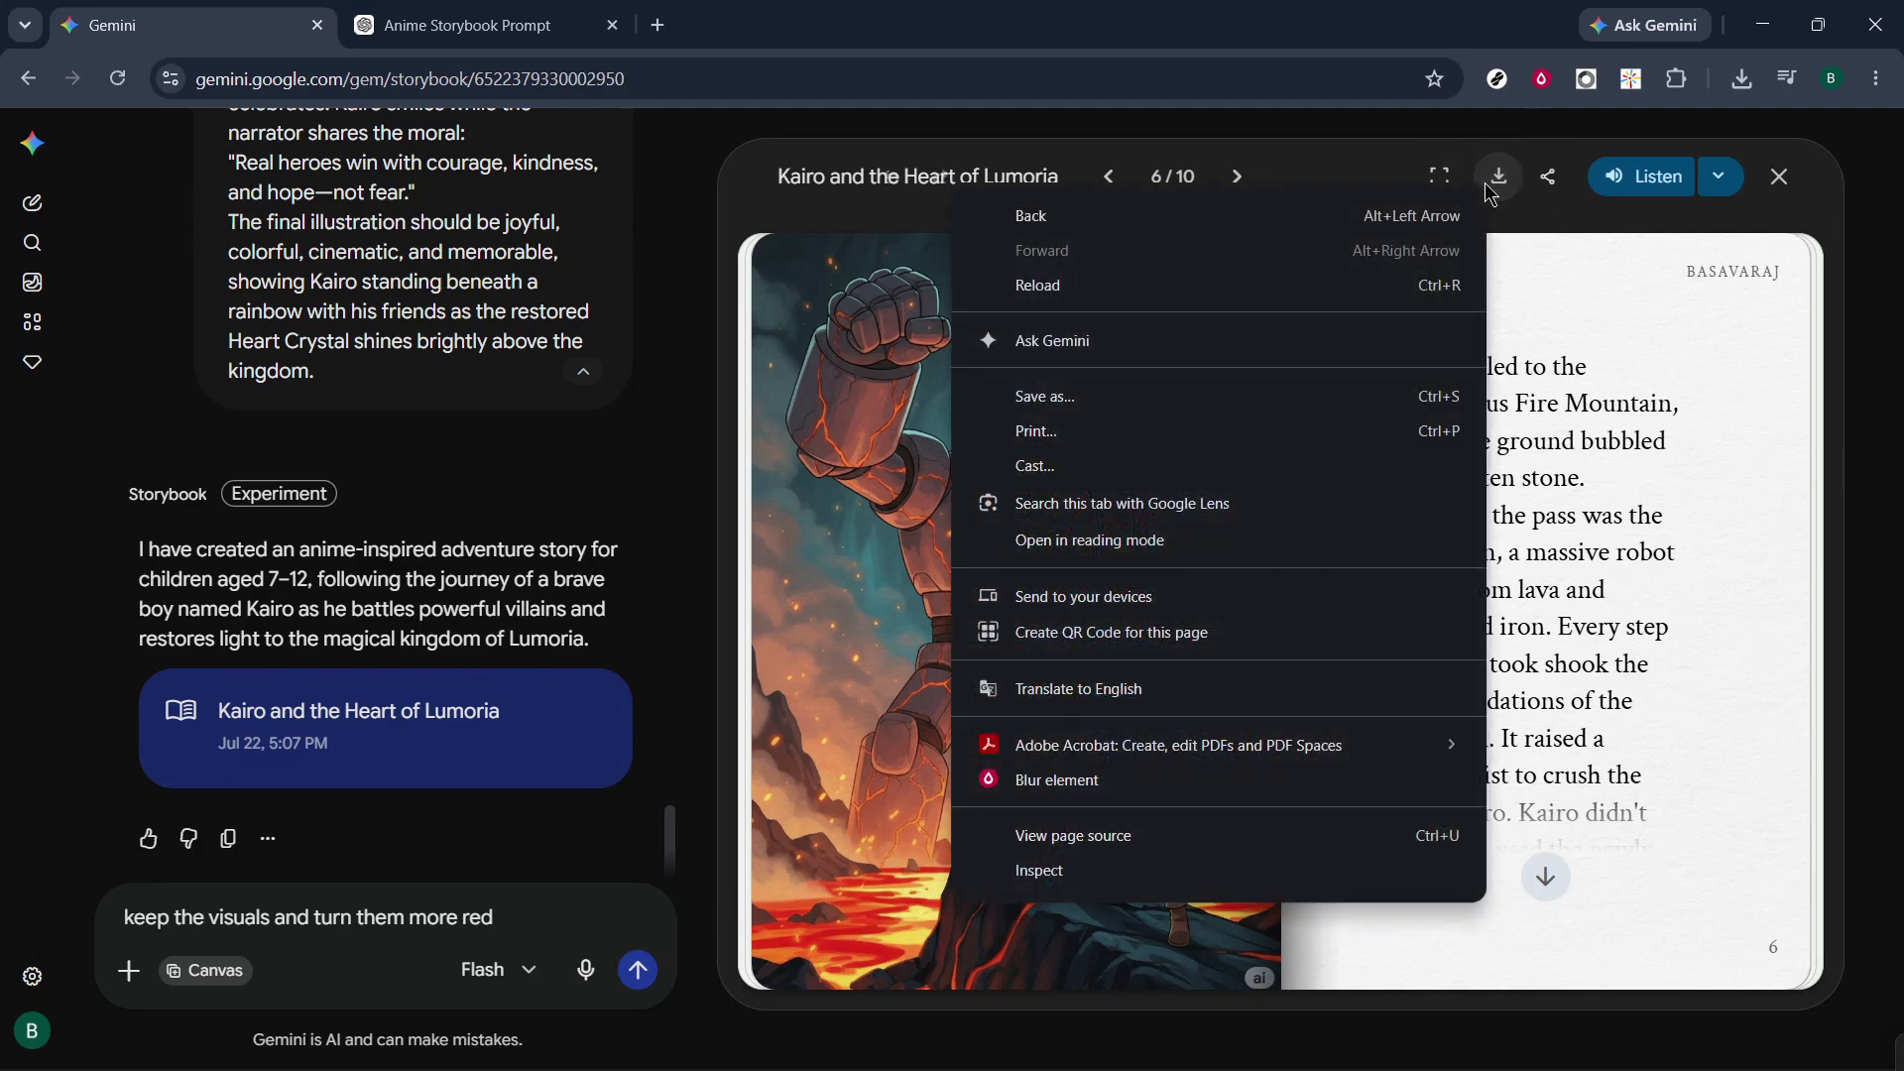
{"action": "left_click", "coordinate": [1535, 226]}
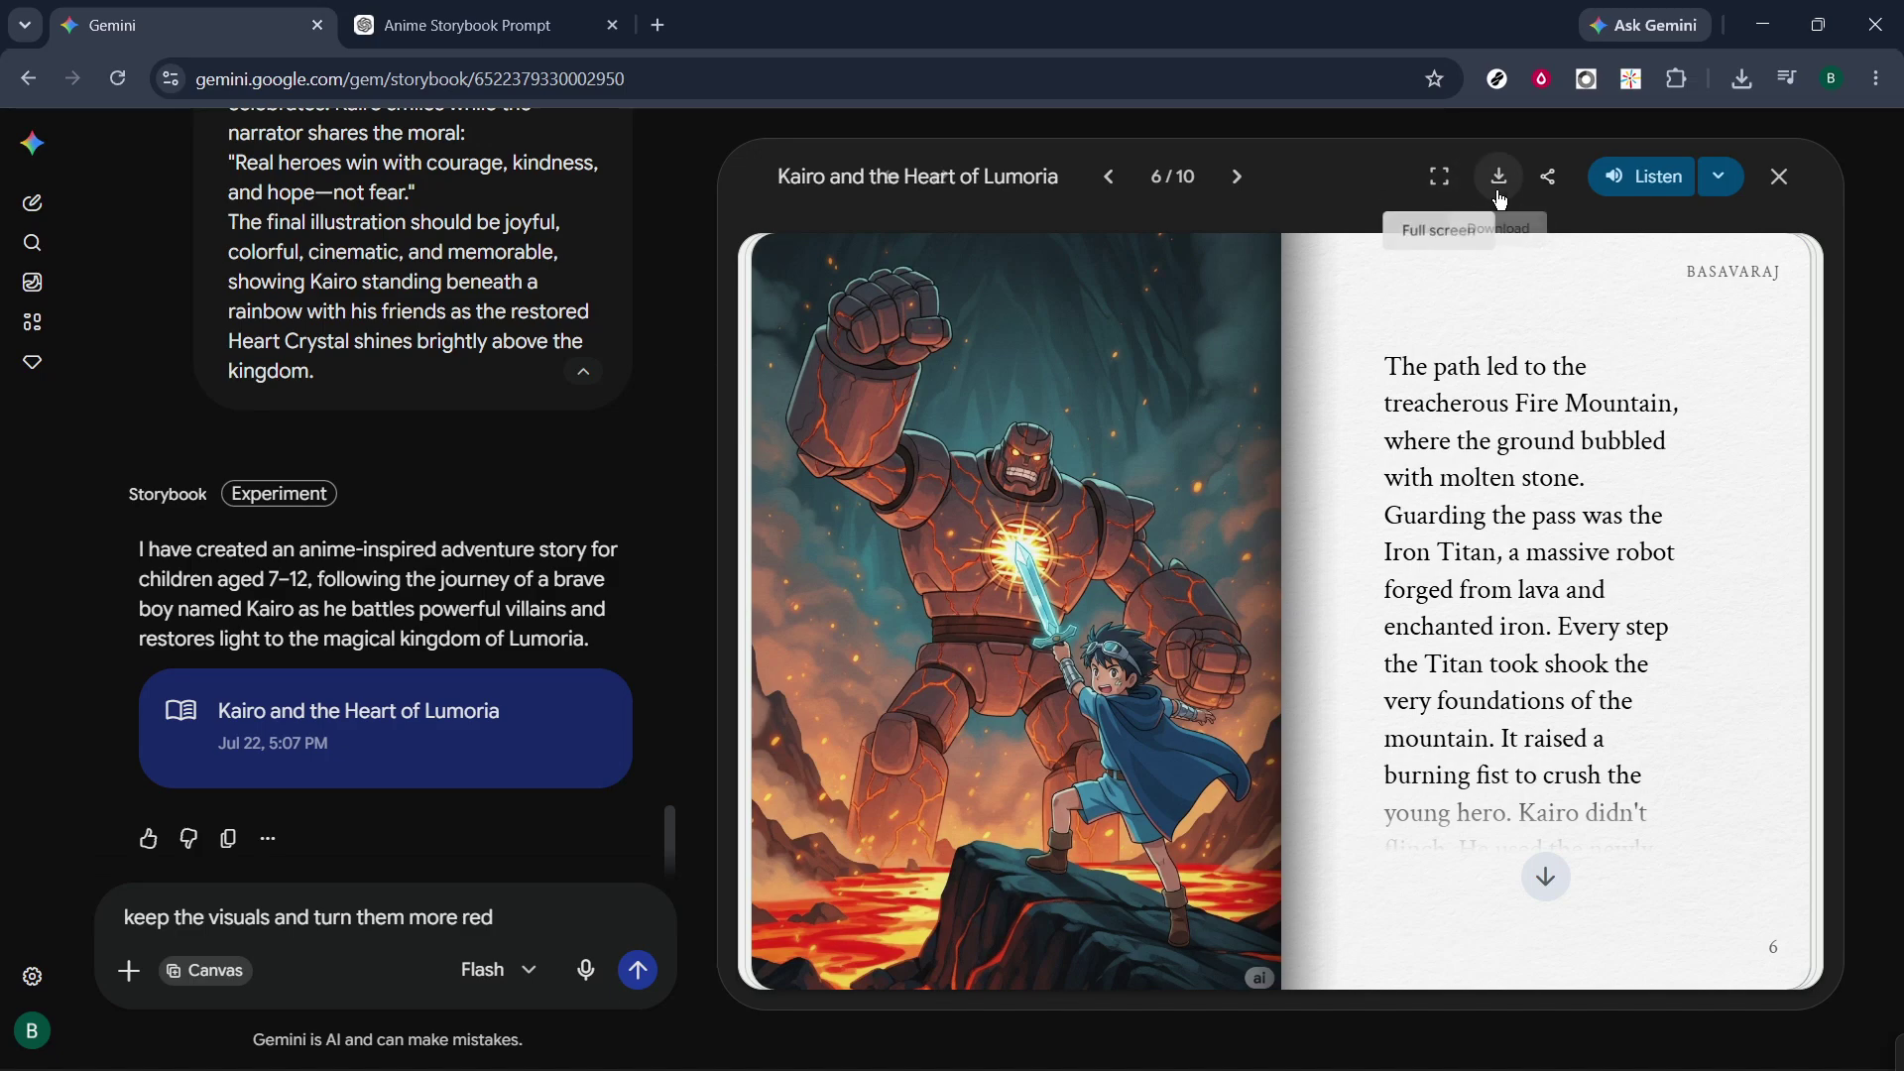
{"action": "left_click", "coordinate": [1549, 179]}
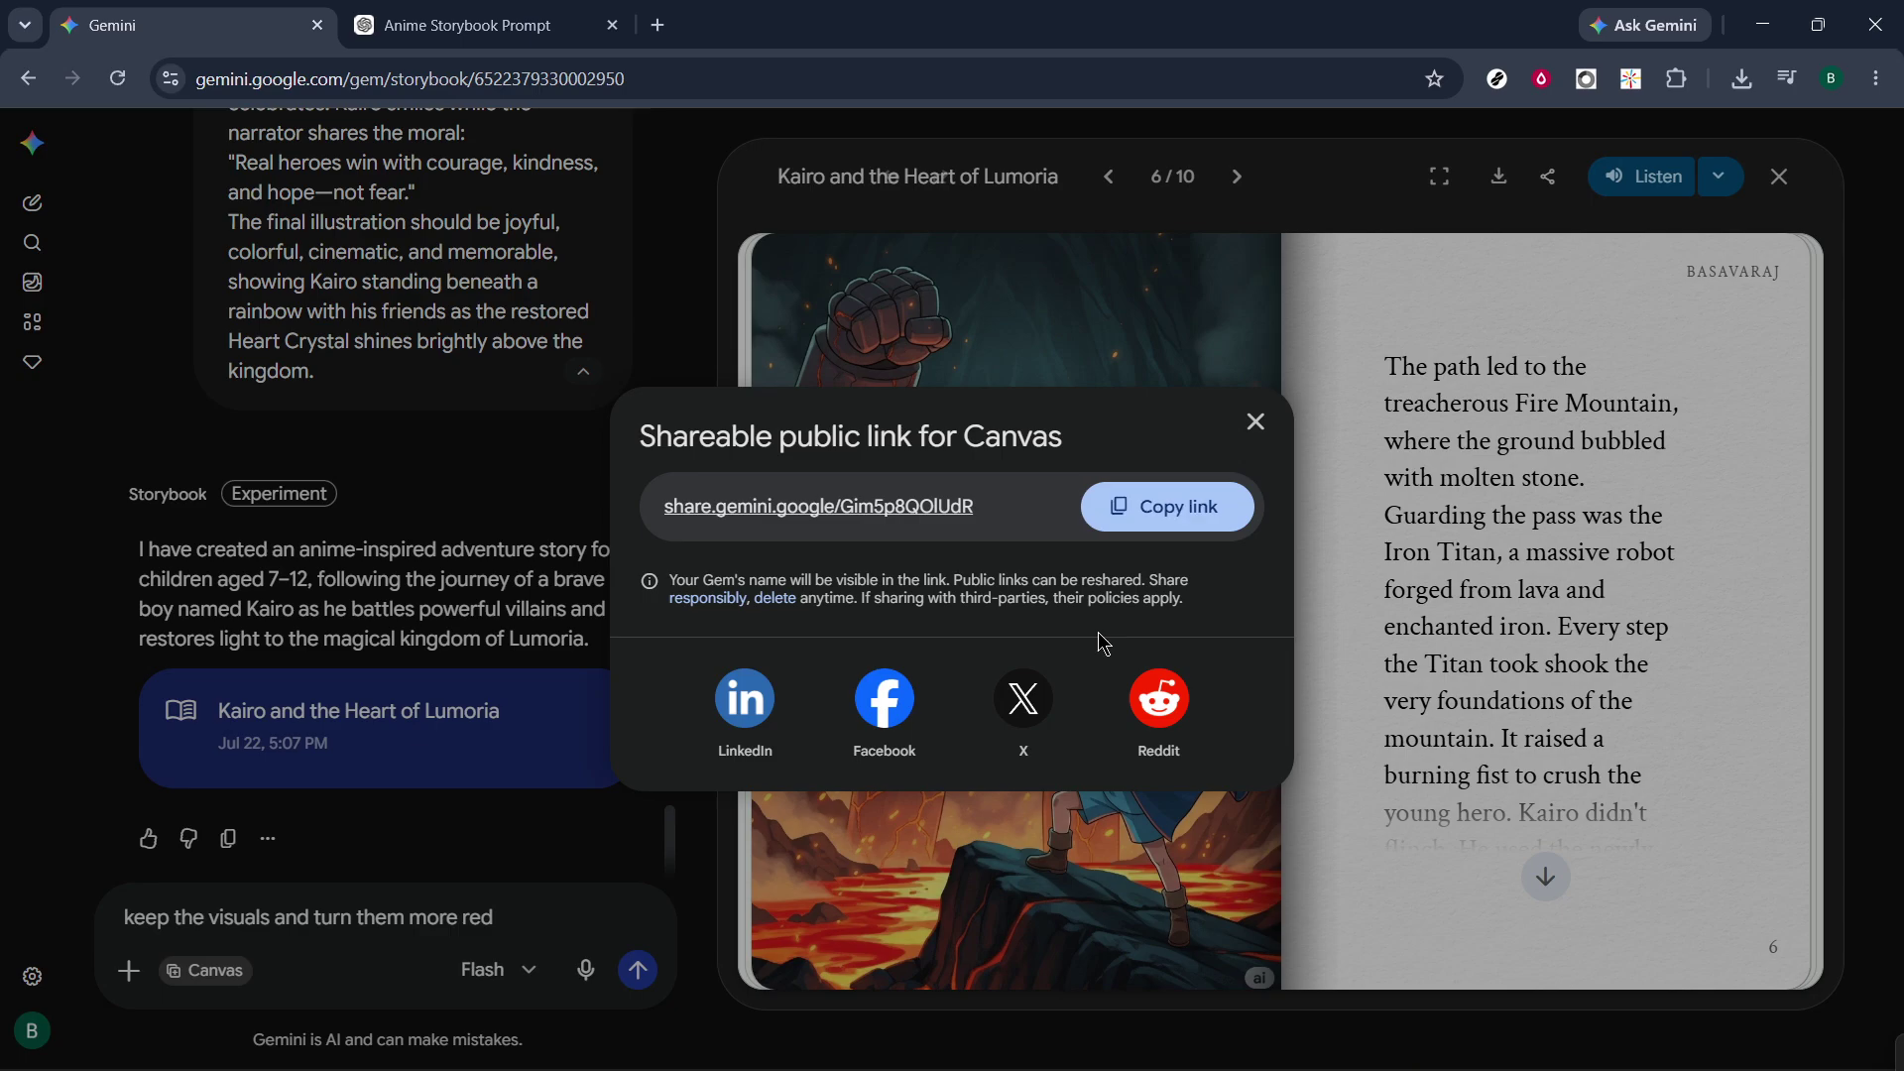
{"action": "left_click", "coordinate": [1256, 423]}
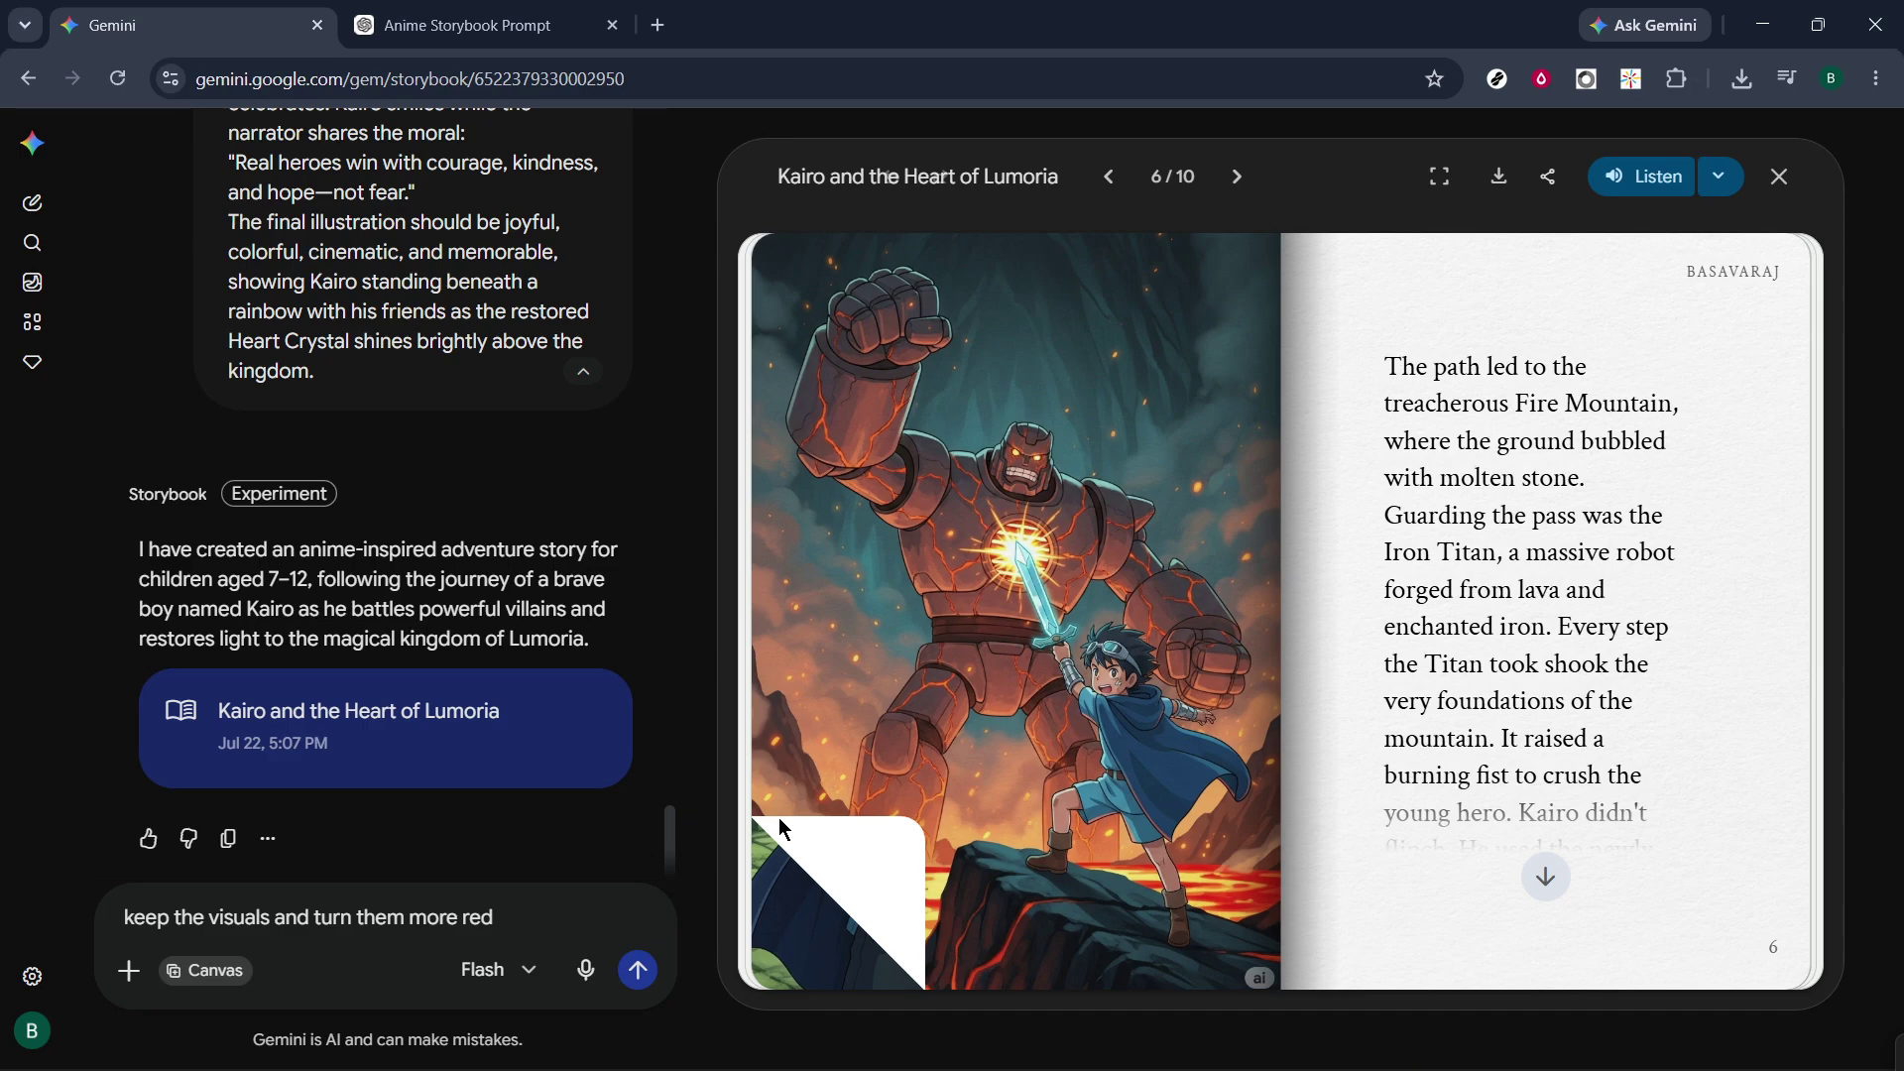
- Turn the storybook back to page 3 and read its text through to the end
{"action": "left_click", "coordinate": [779, 822]}
{"action": "left_click", "coordinate": [785, 900]}
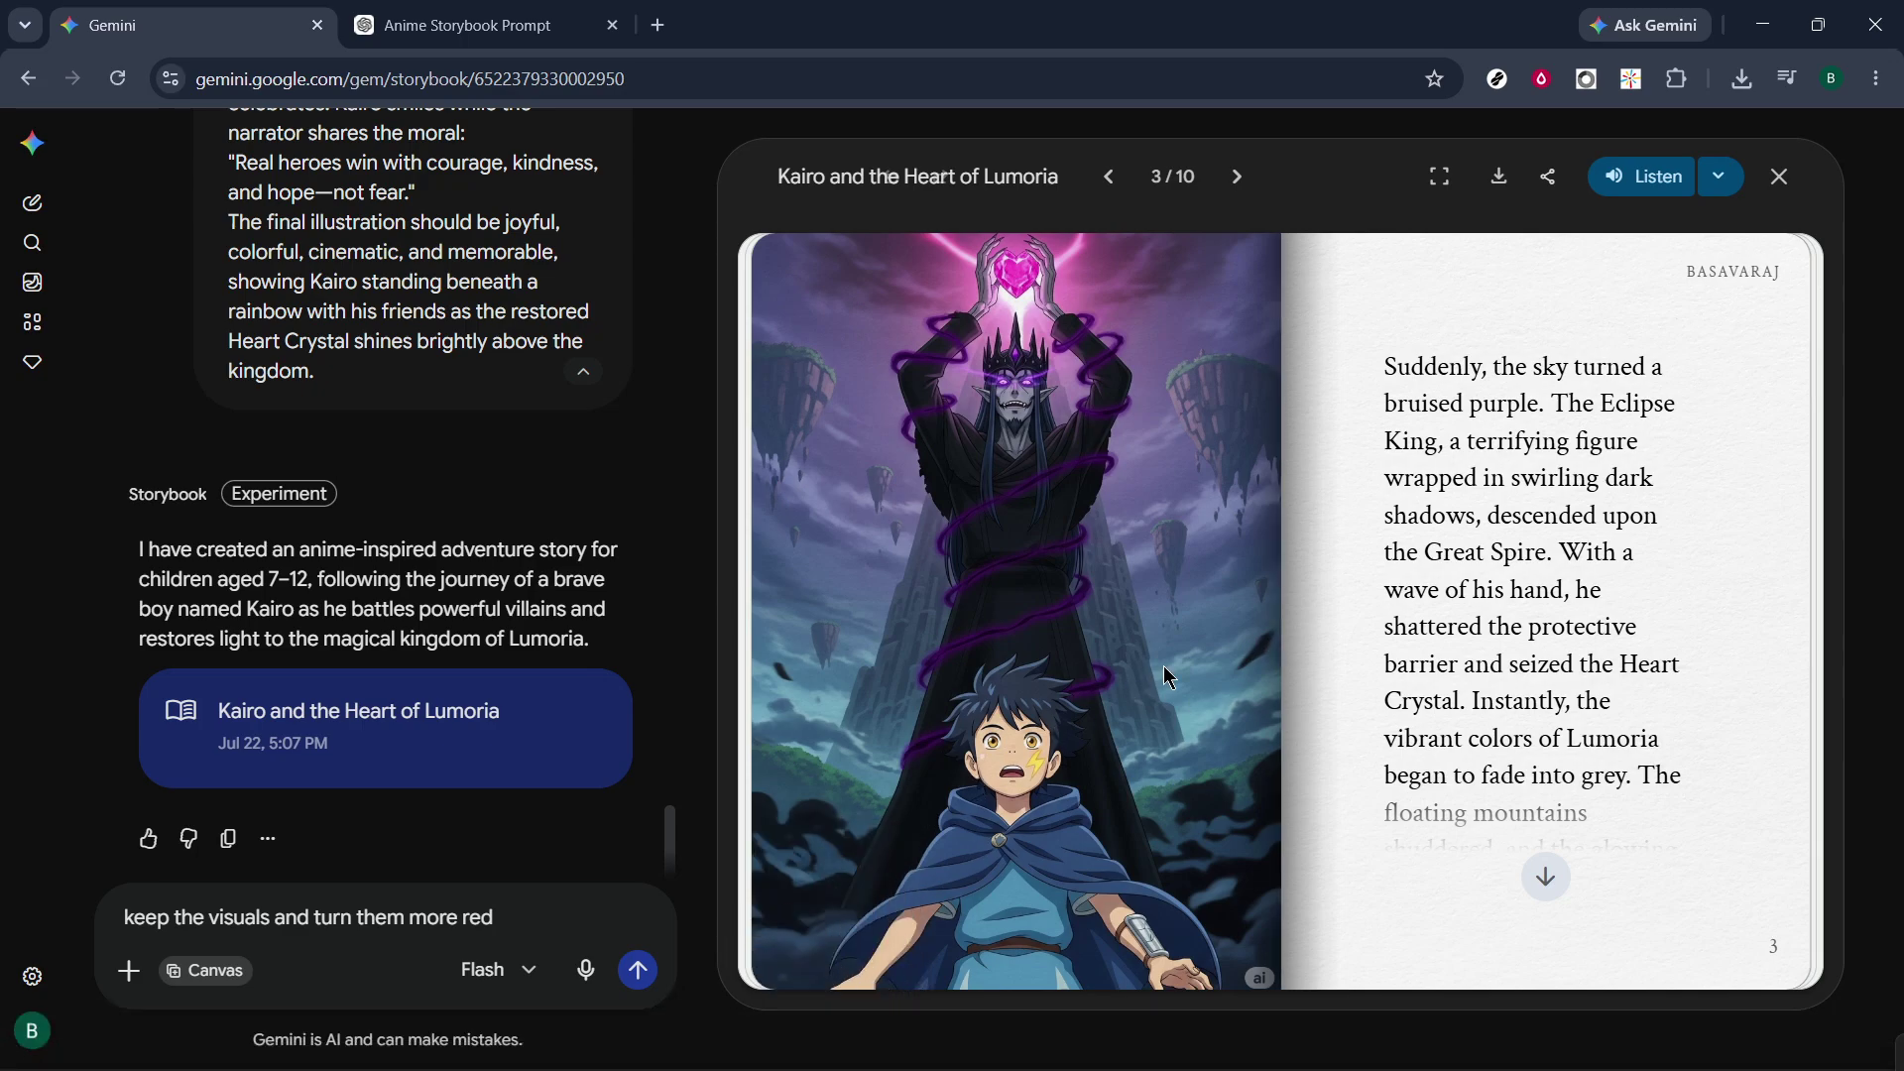
{"action": "scroll", "coordinate": [1593, 652], "scroll_direction": "down", "scroll_amount": 4}
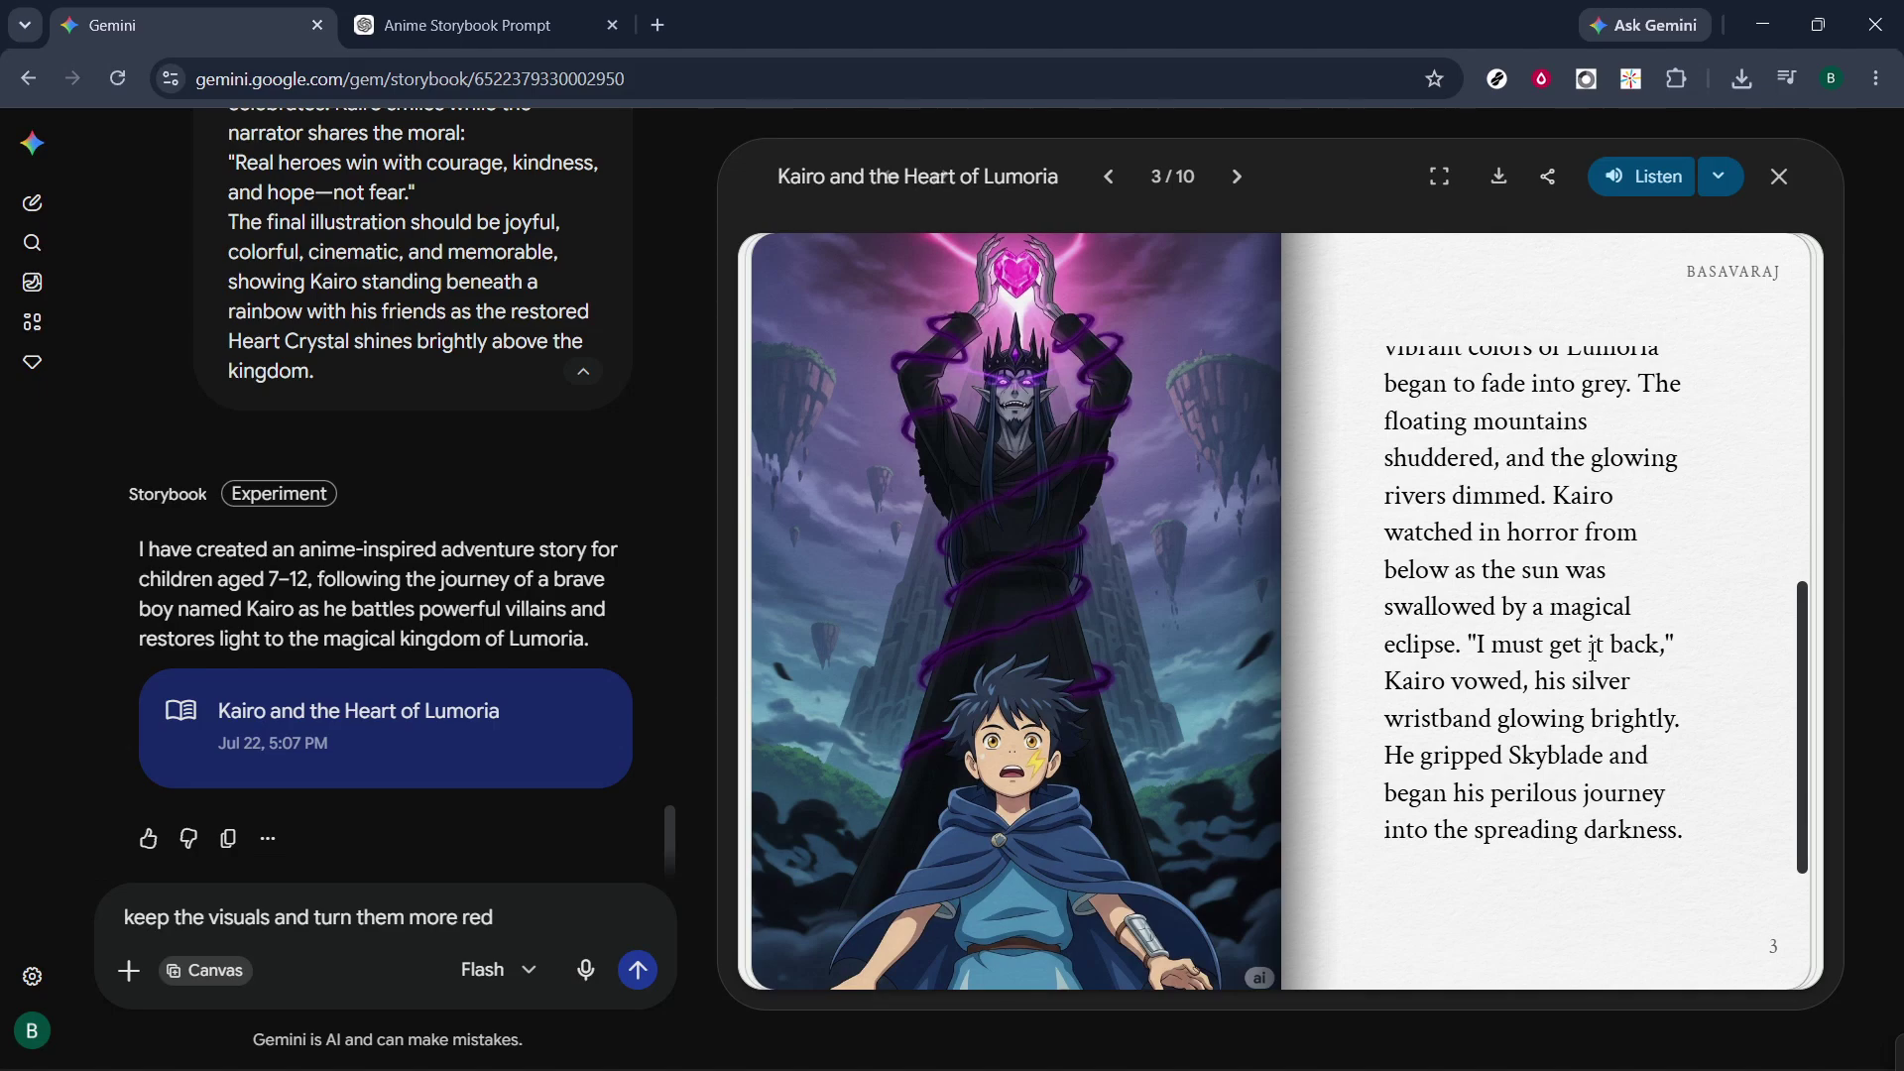